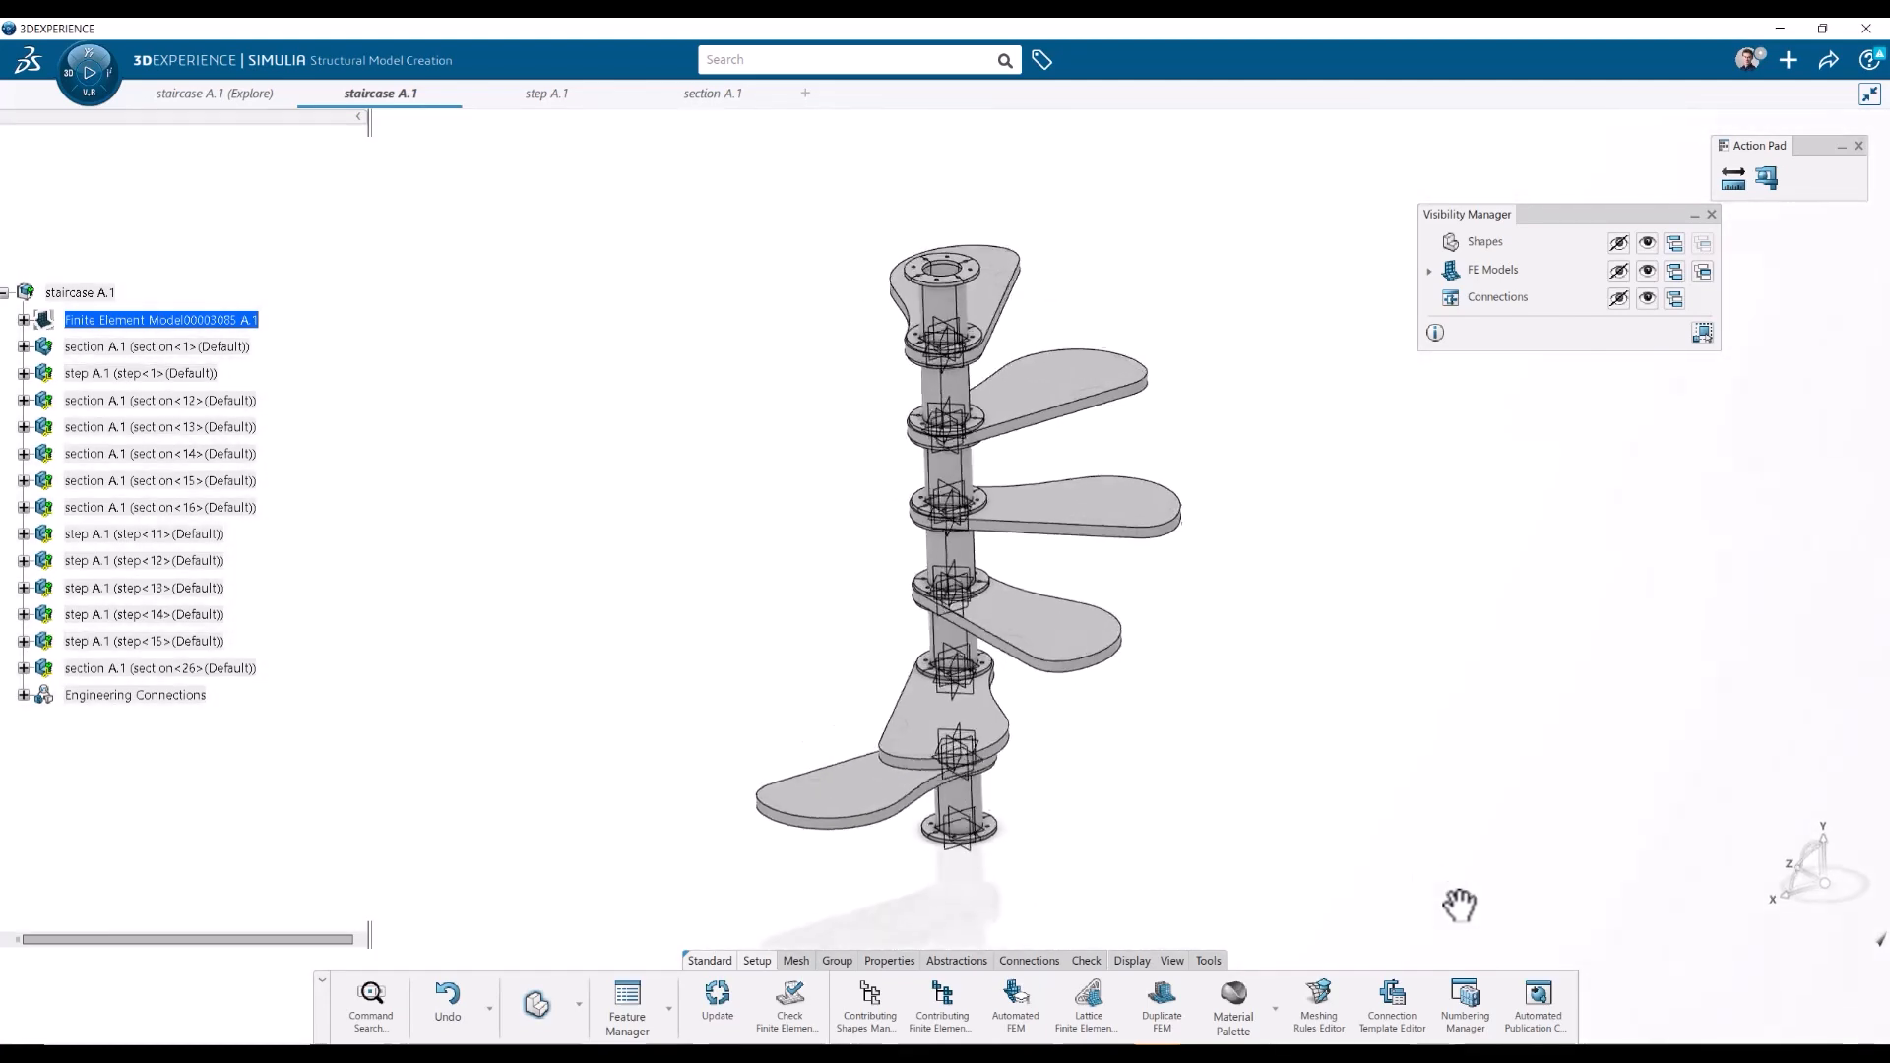
middle_click_drag(1296, 748, 1355, 789)
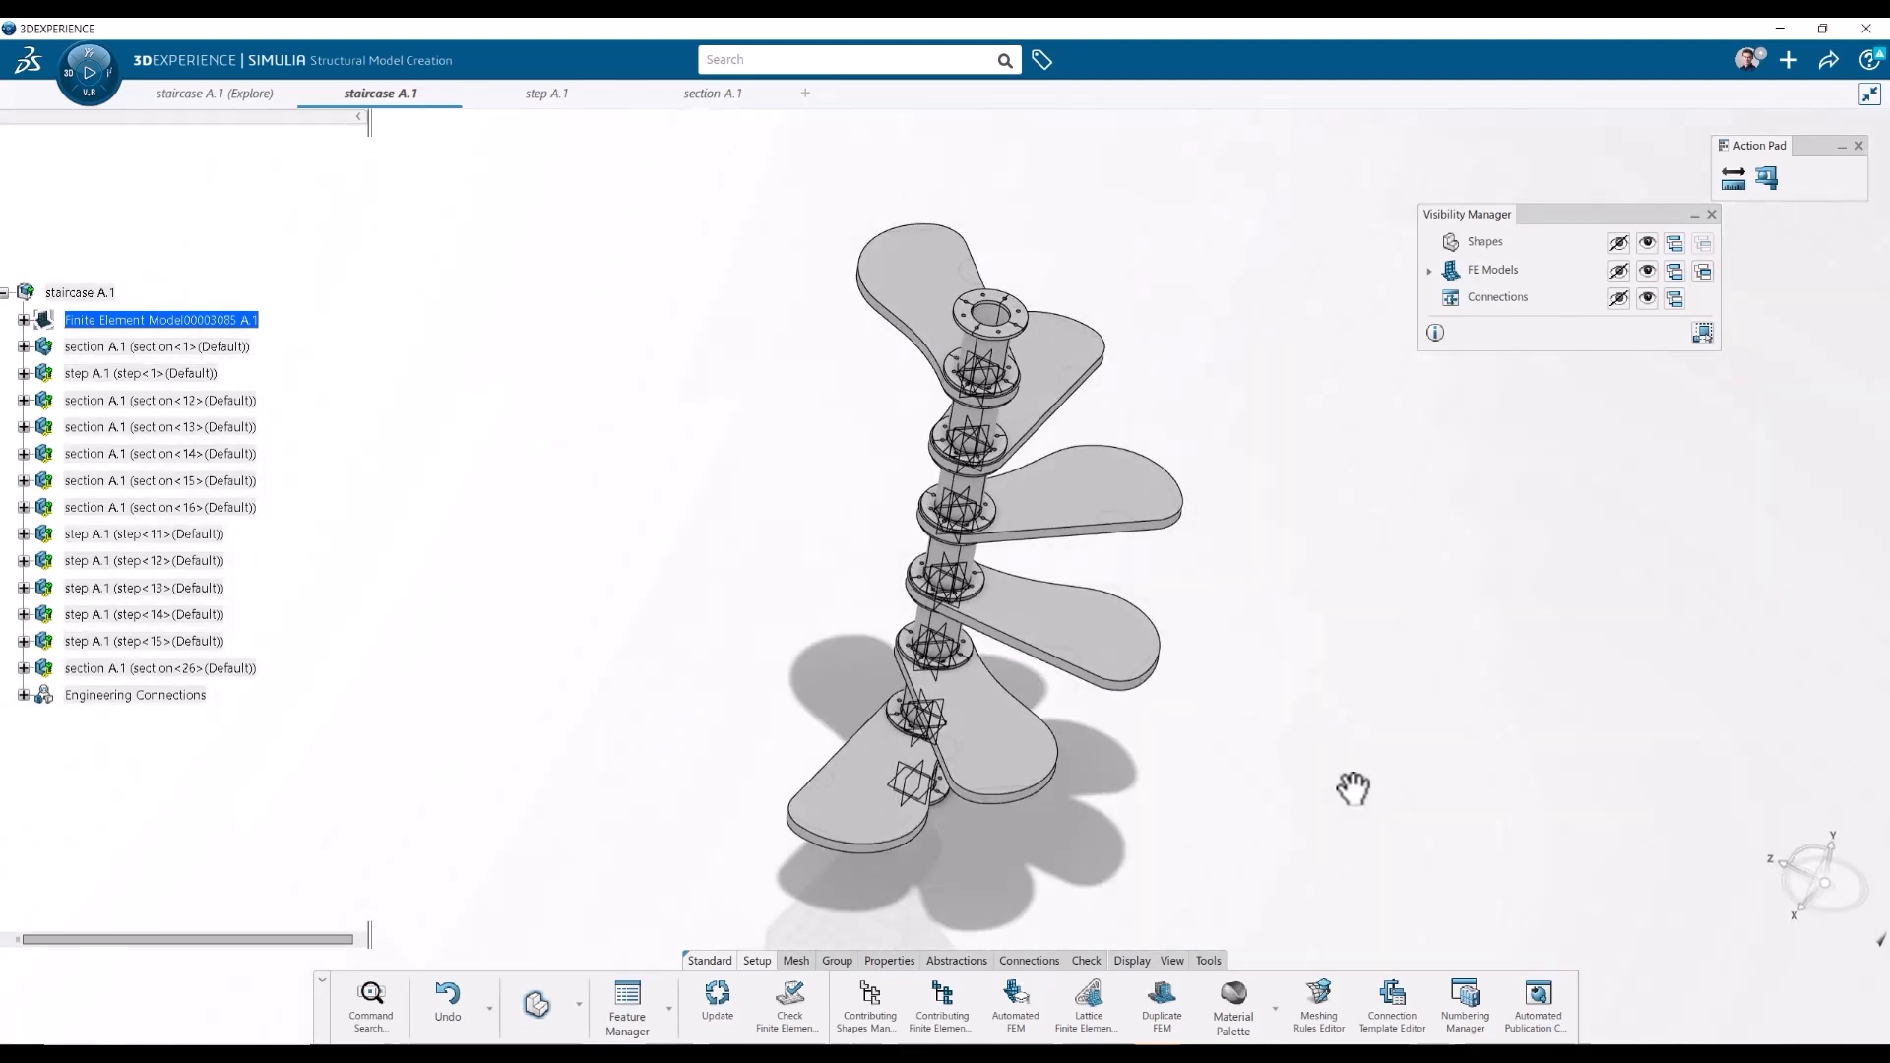
left_click(1676, 272)
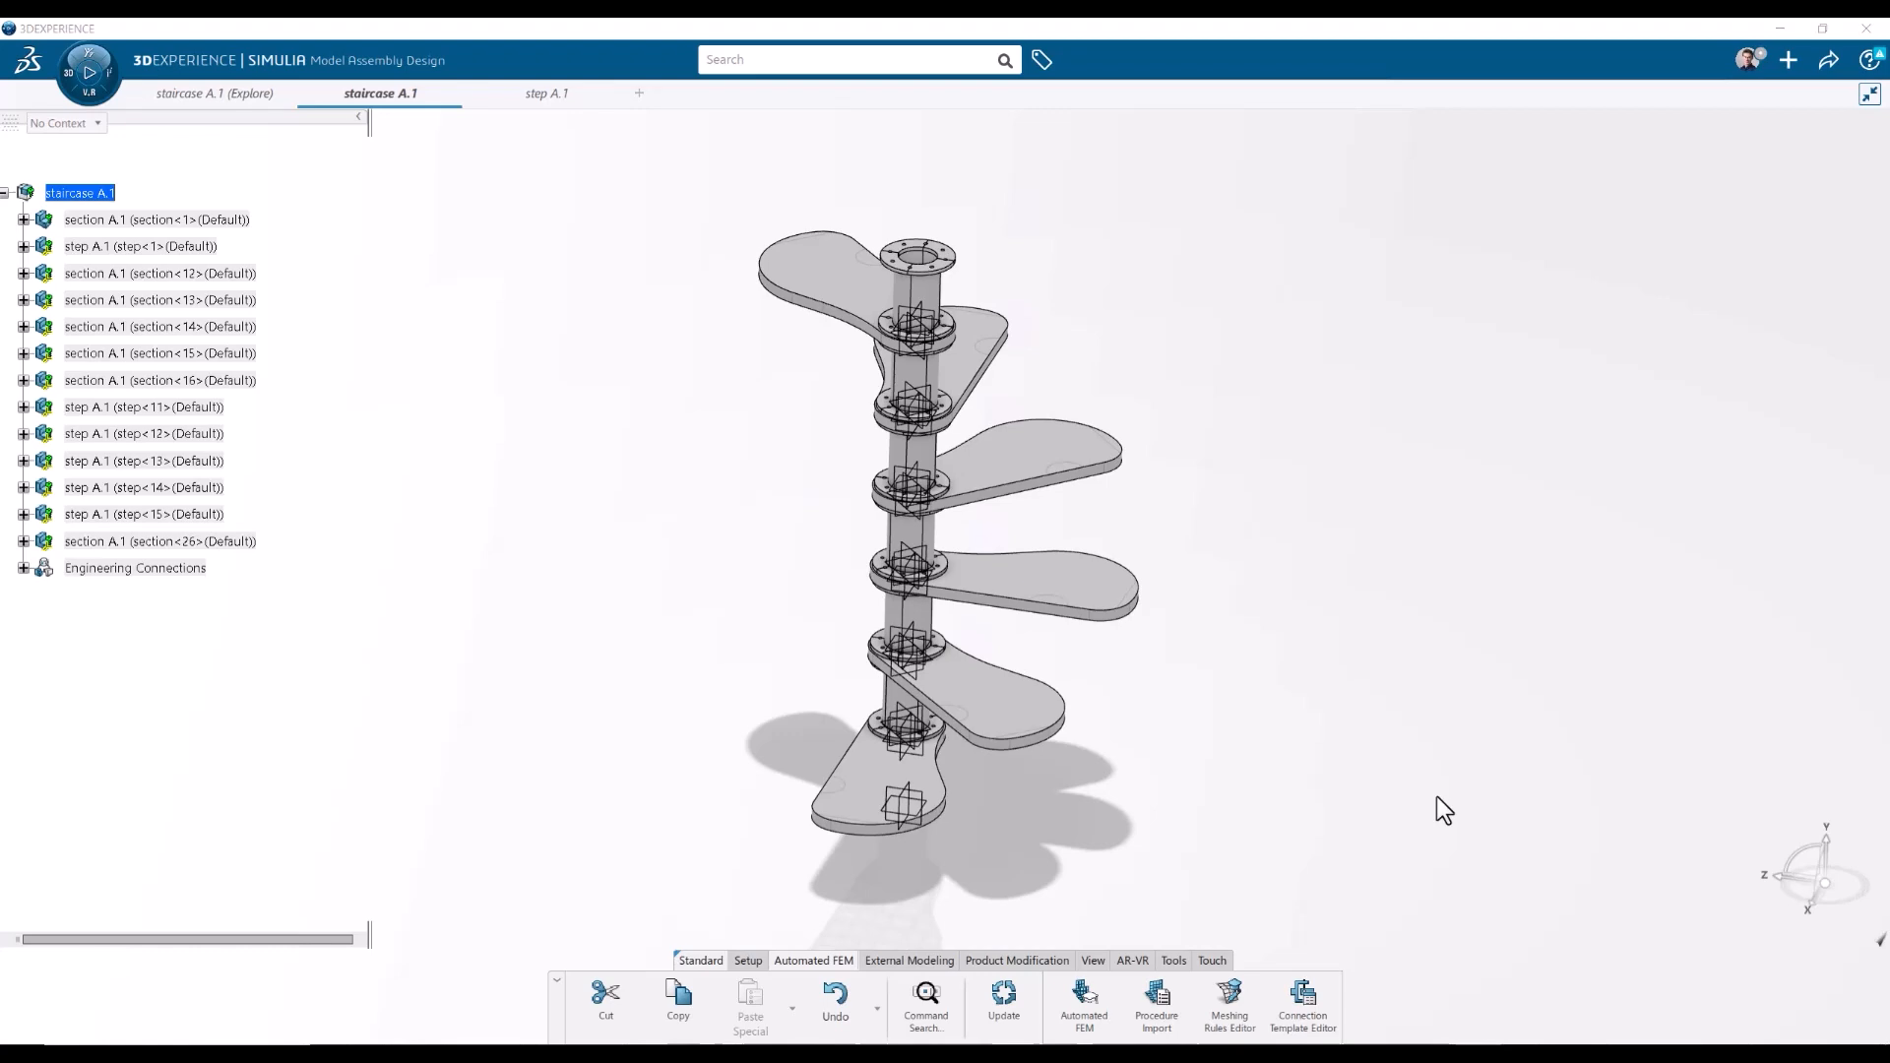
- Create a Standard automated FEM of the whole staircase assembly with 8 mm tetrahedron meshes, continuing without updating the product structure
middle_click_drag(1266, 595, 1212, 647)
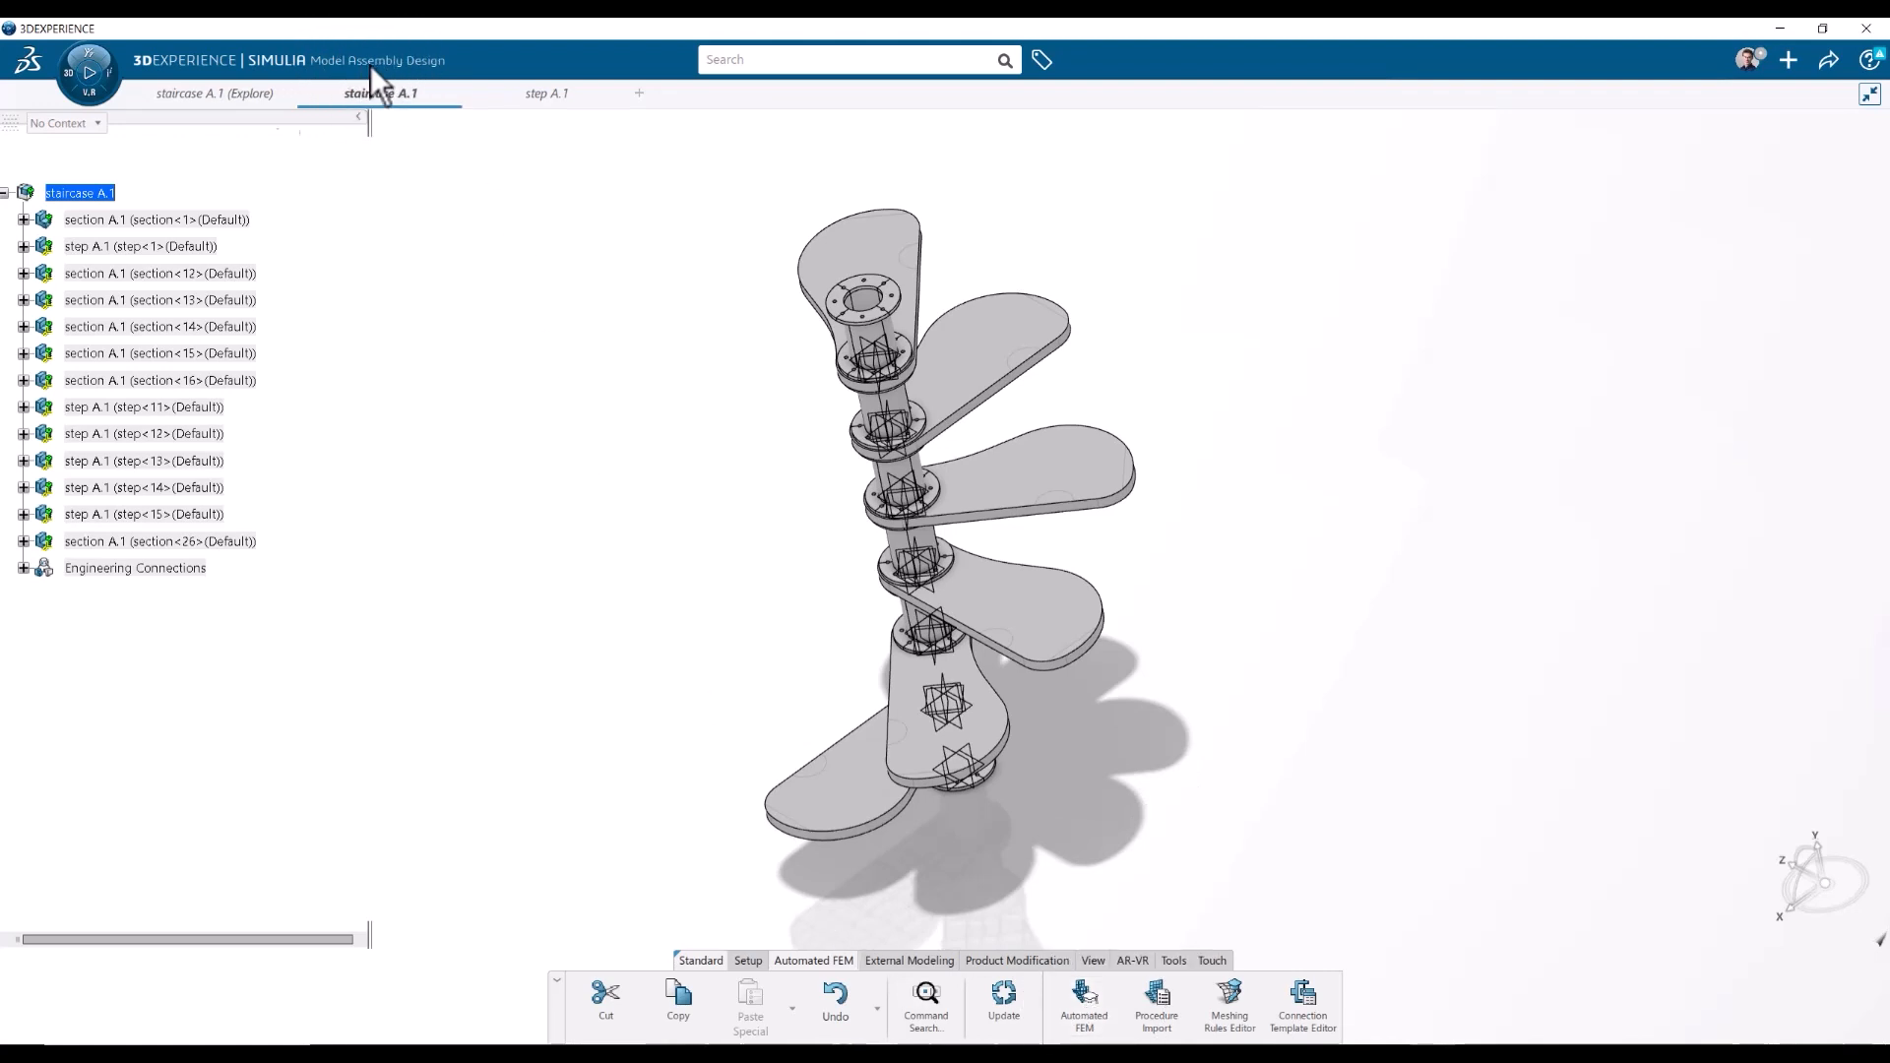
left_click(110, 190)
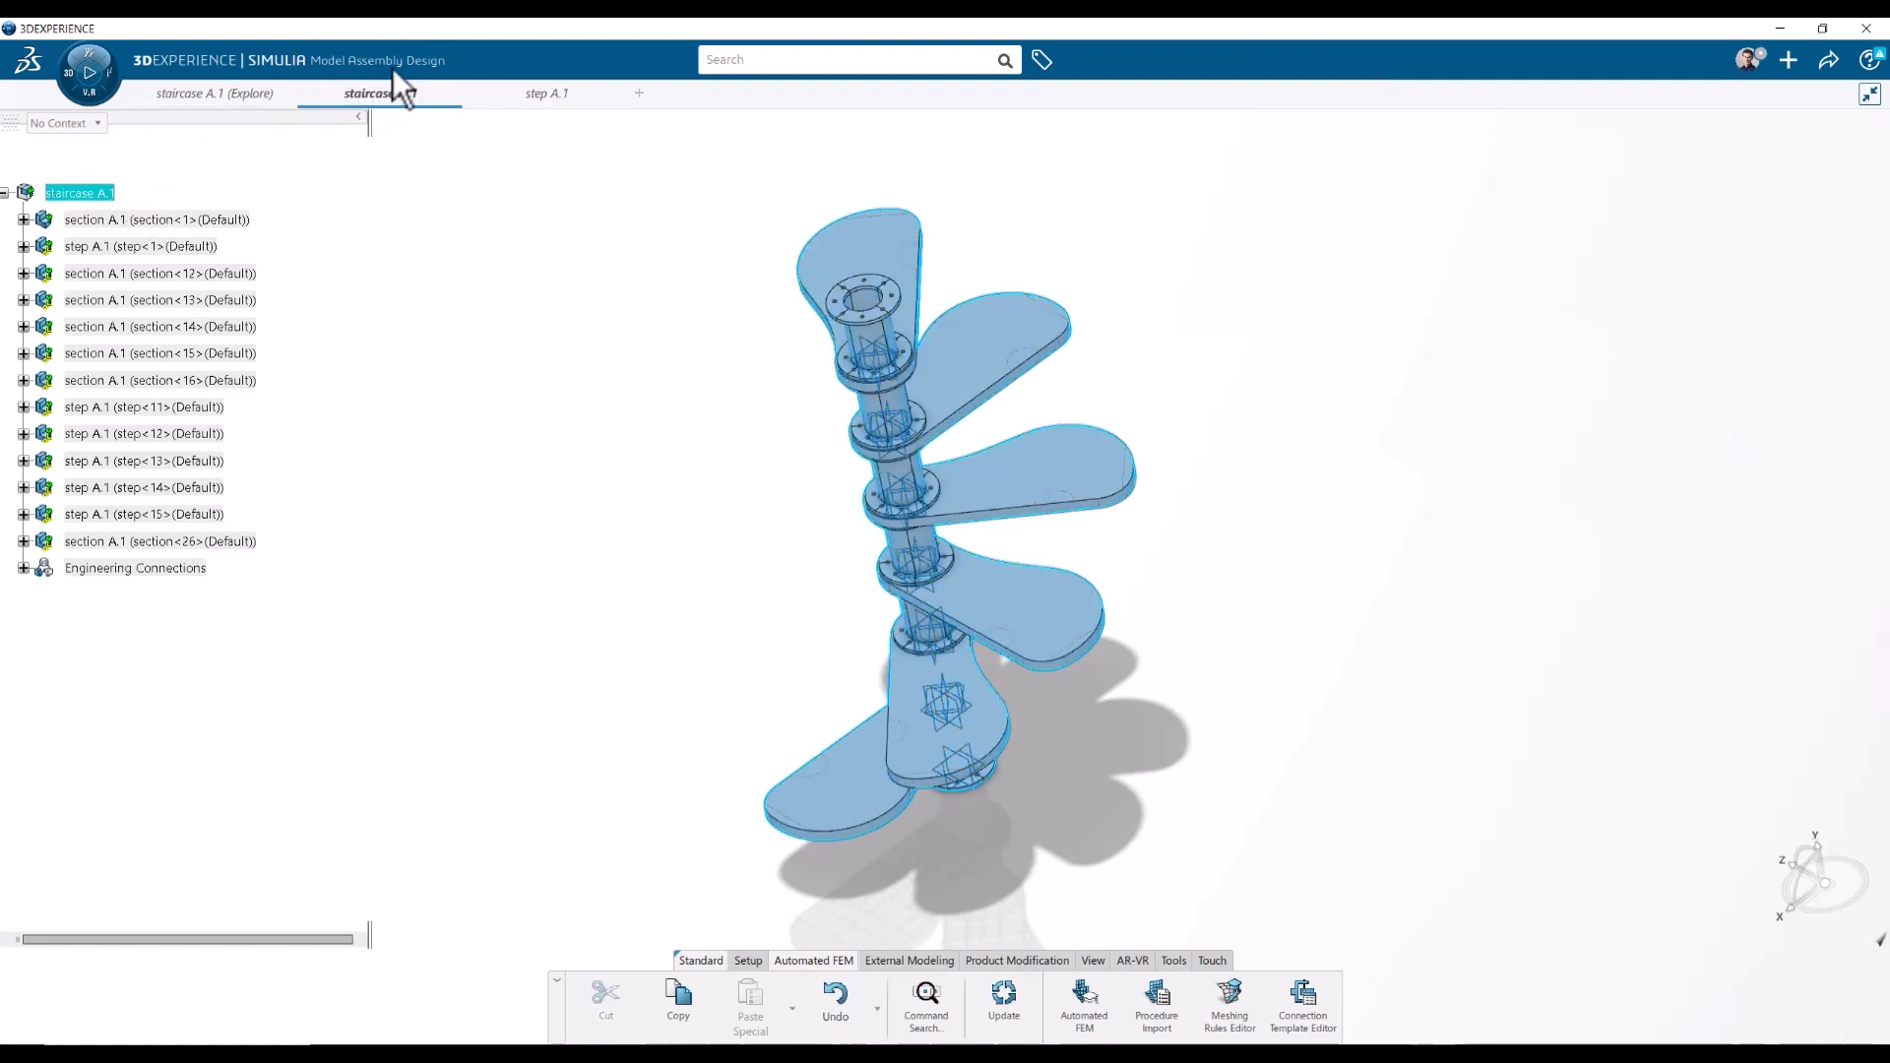
left_click(1090, 1006)
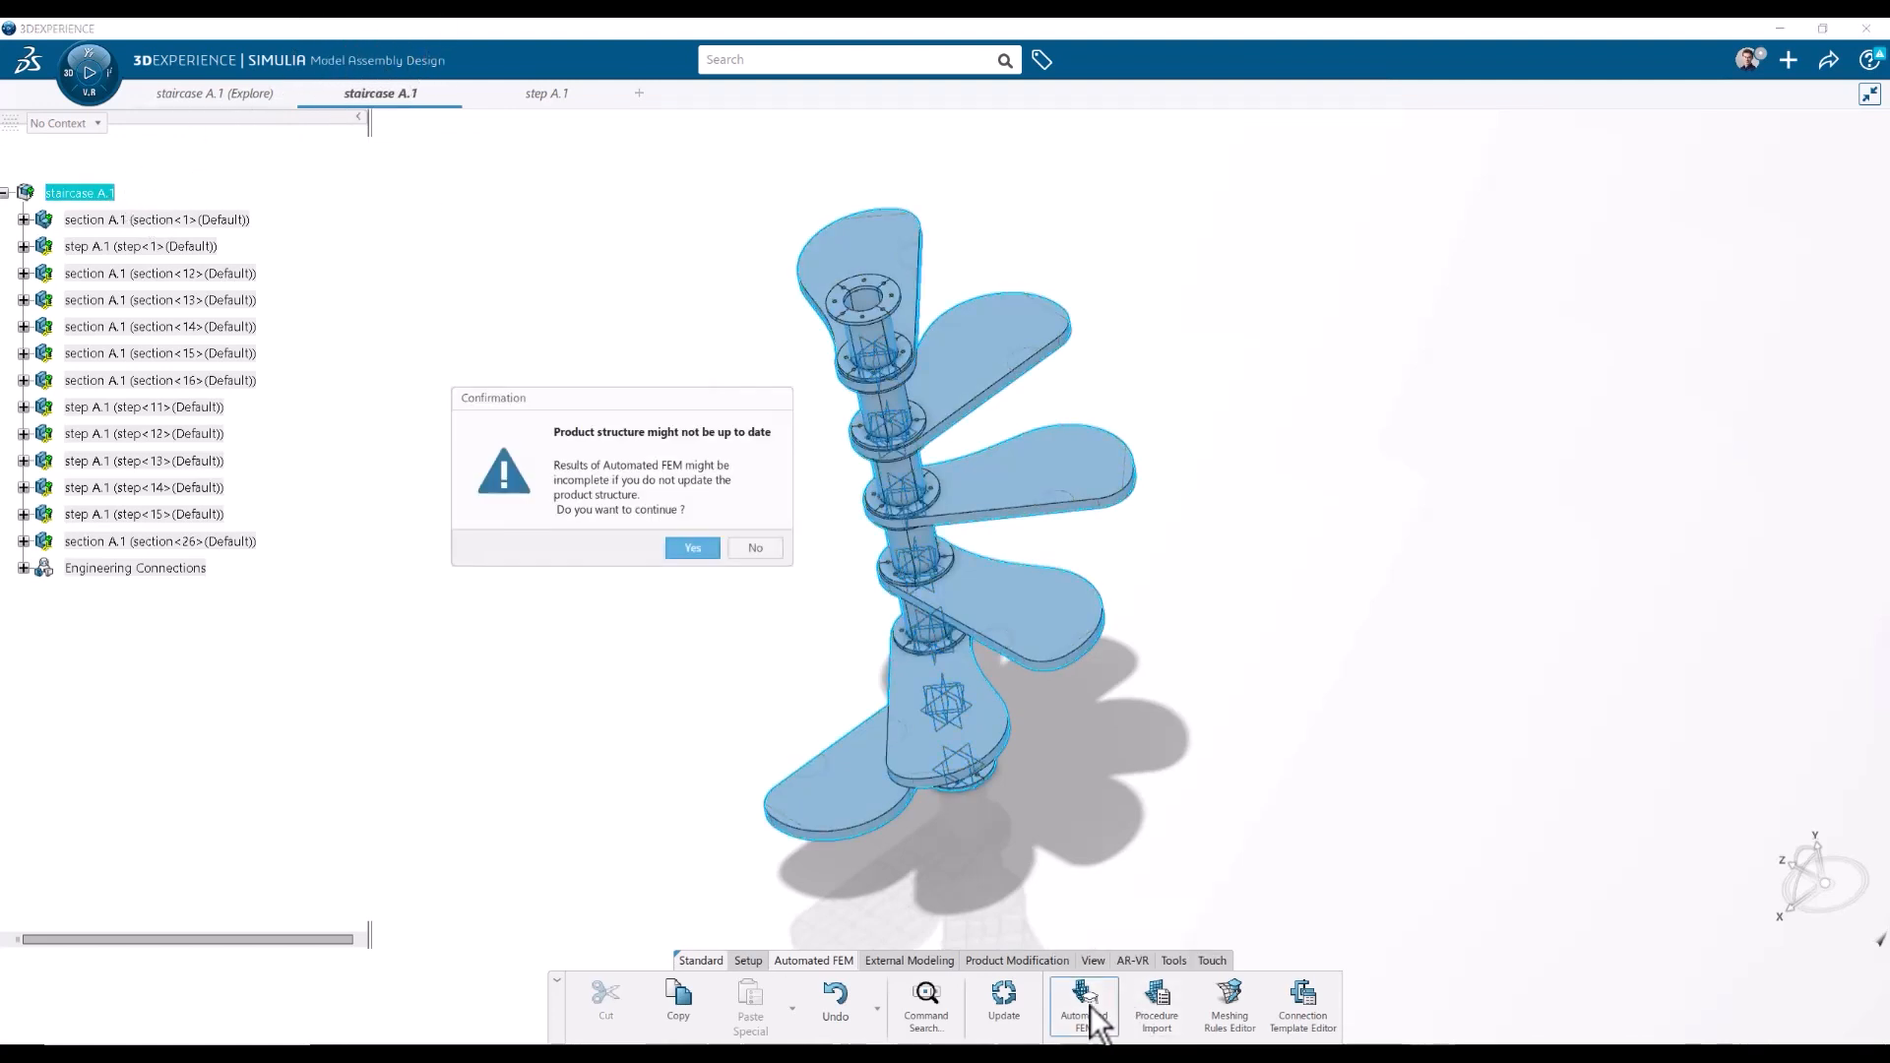
left_click(707, 554)
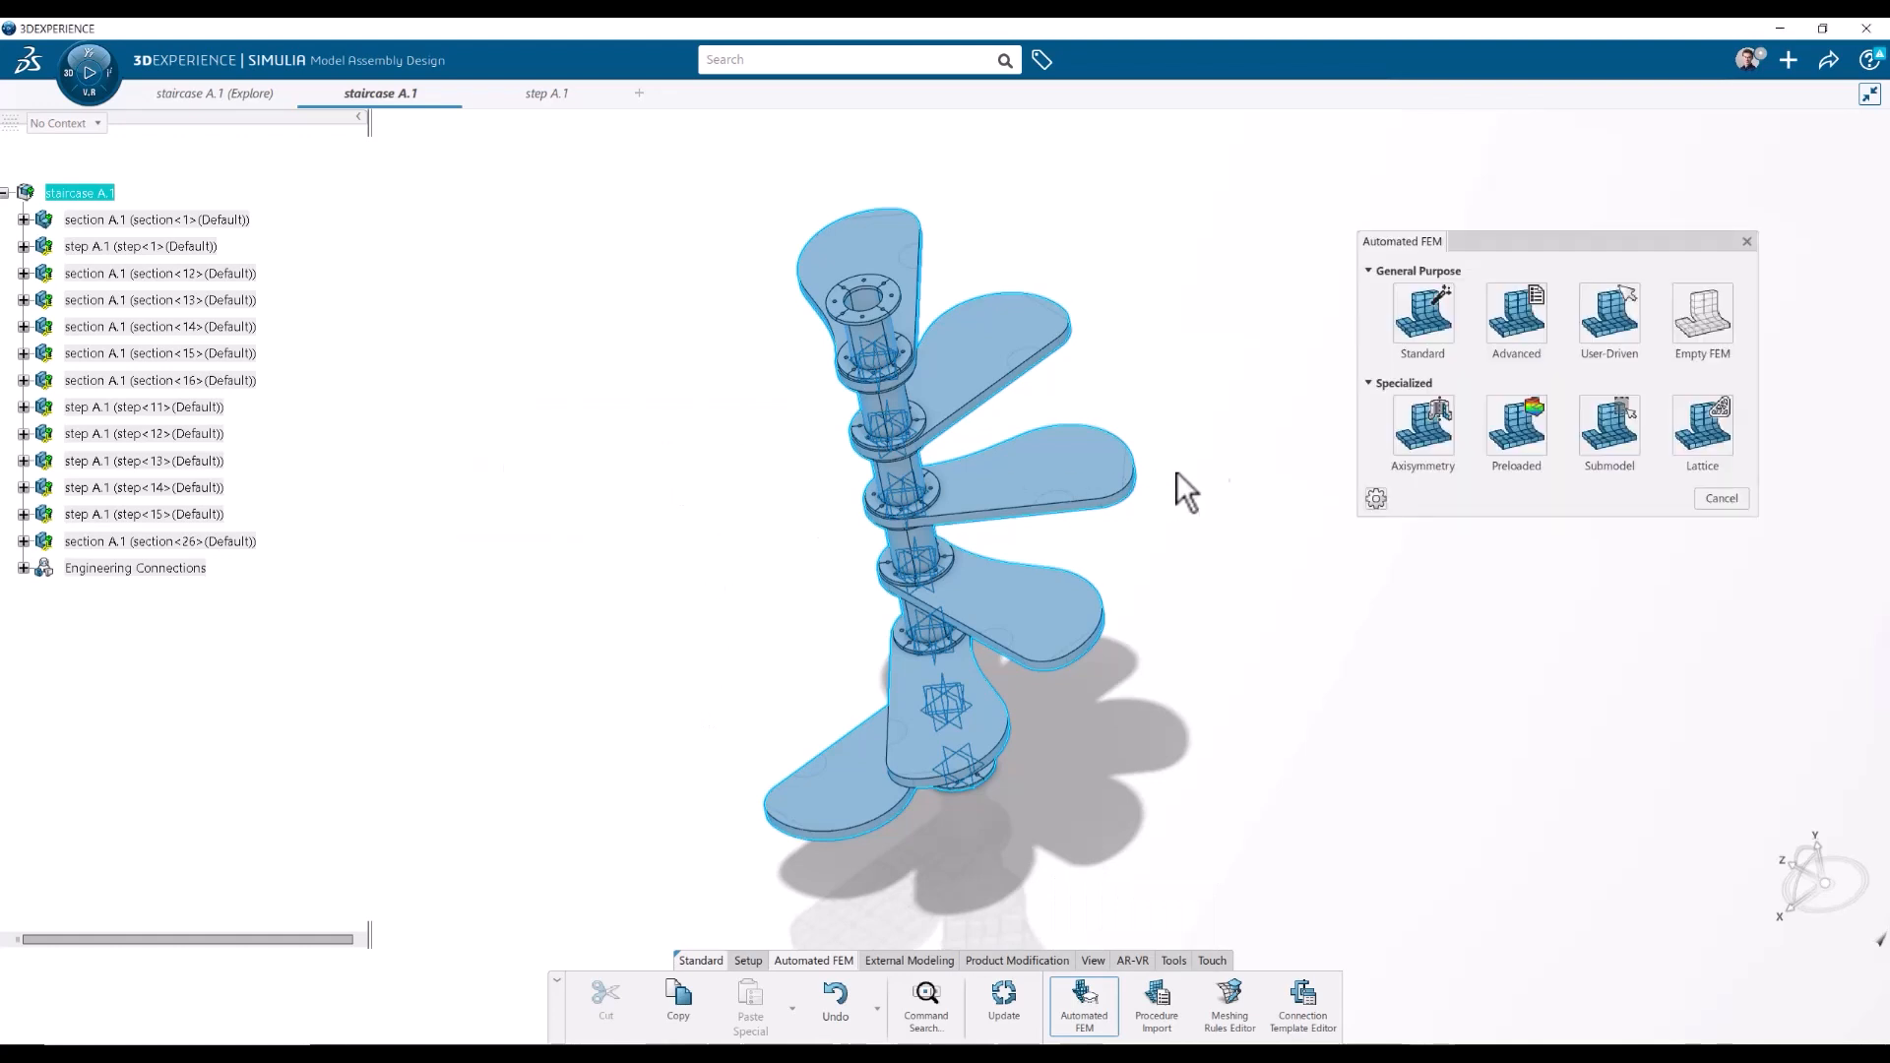
left_click(1412, 331)
left_click_drag(631, 126, 638, 363)
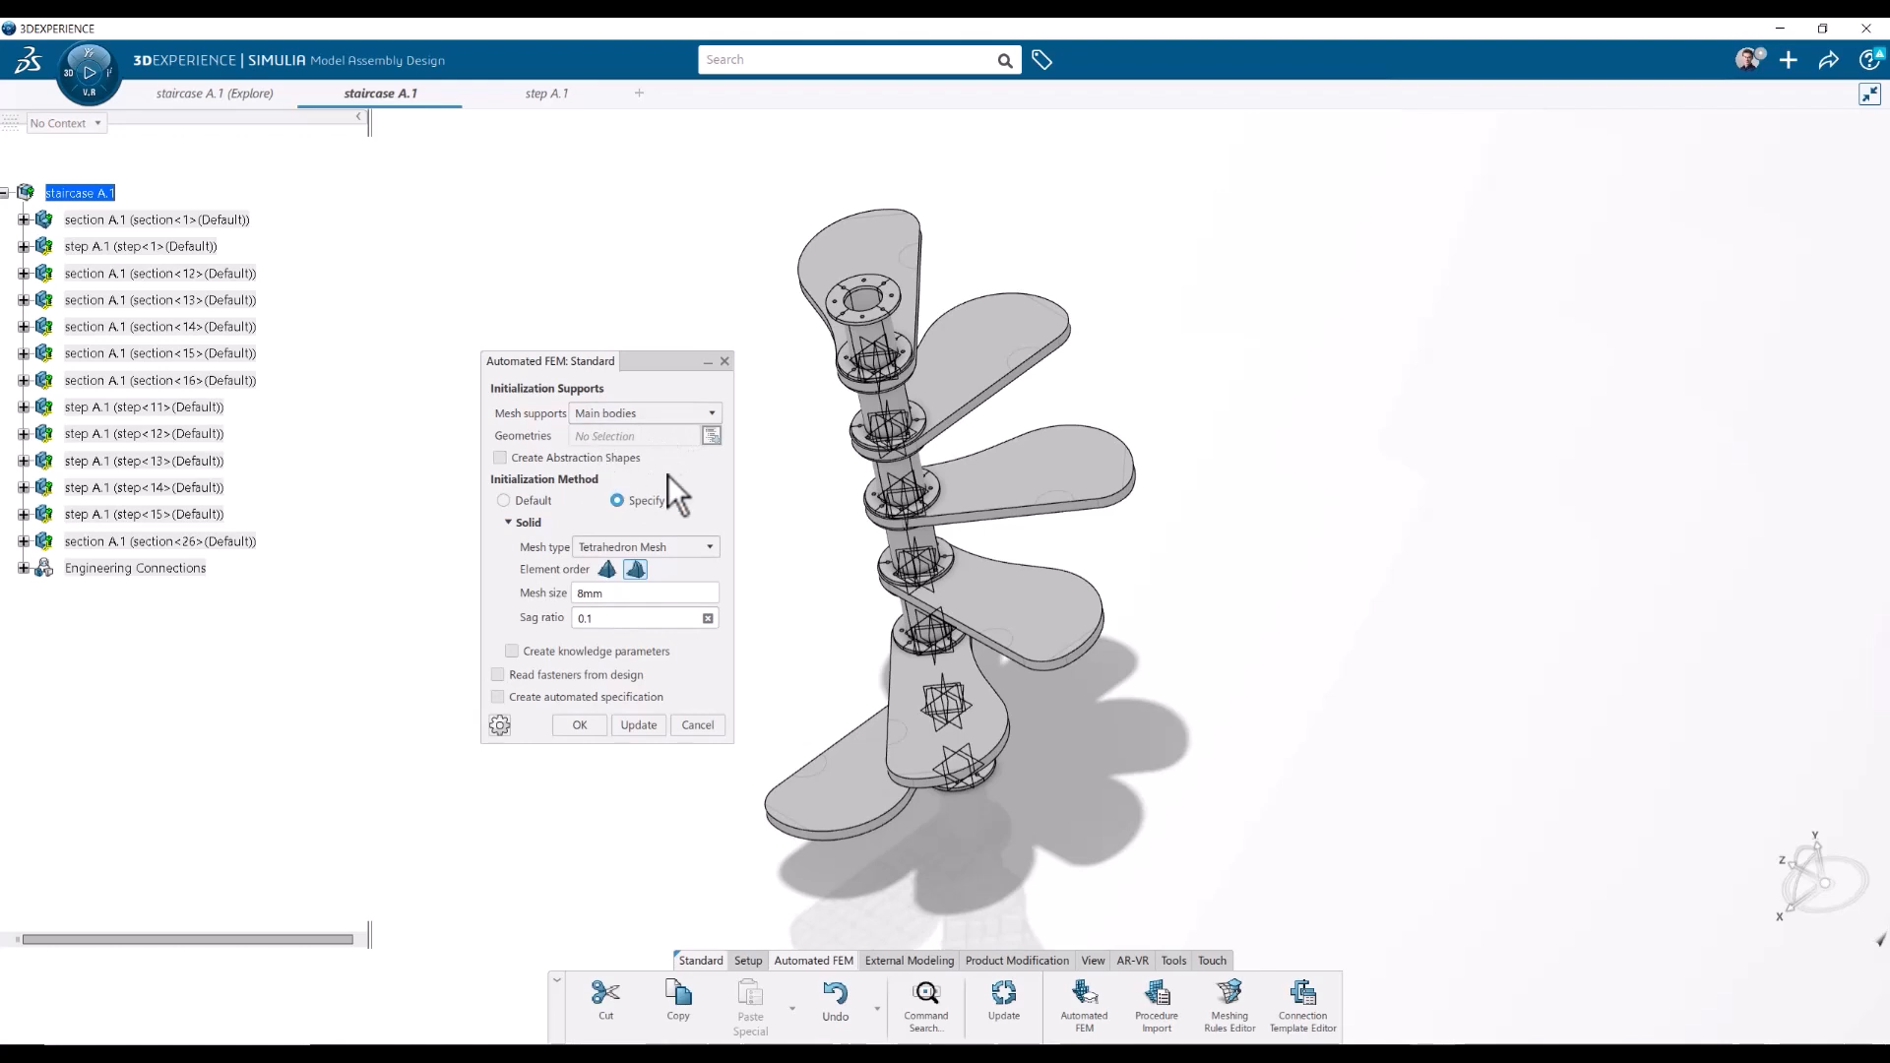
left_click(604, 415)
left_click(610, 451)
left_click(566, 724)
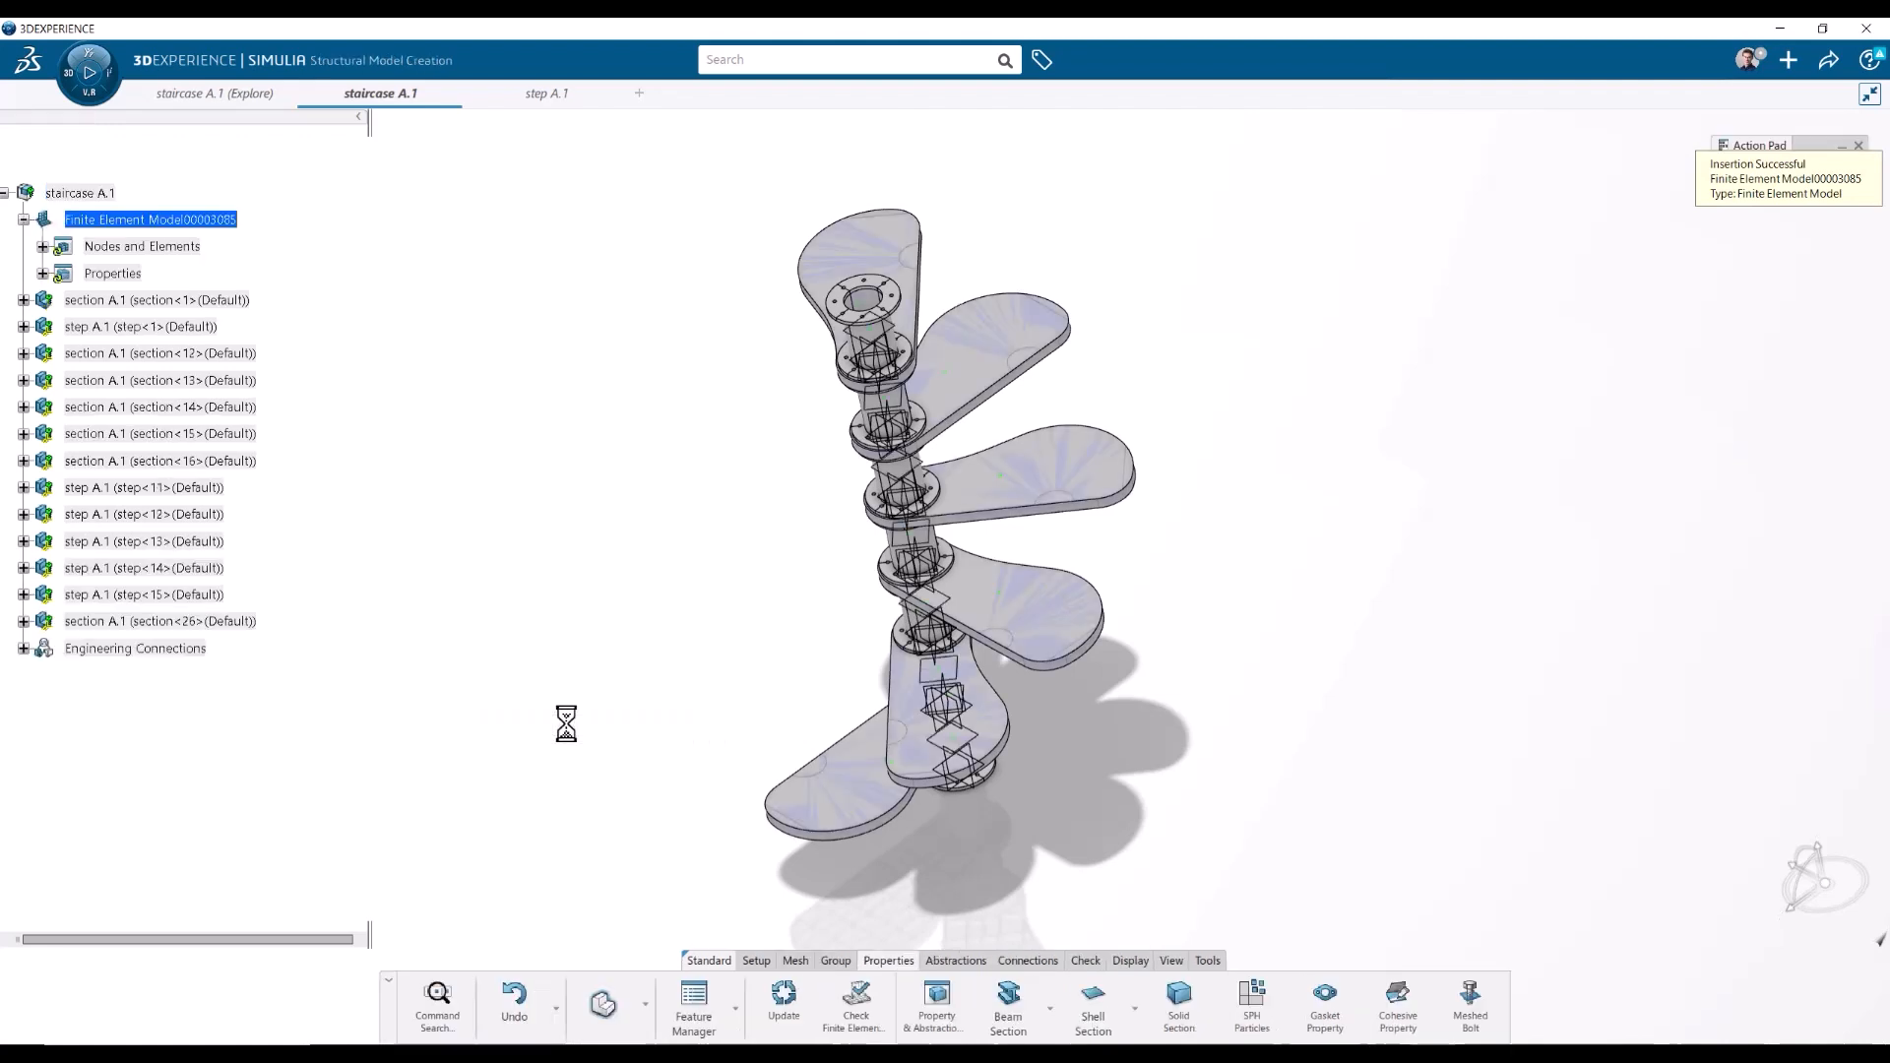
- Delete all the tetrahedron meshes, 1 to 26, from the new finite element model's Nodes and Elements
left_click(42, 247)
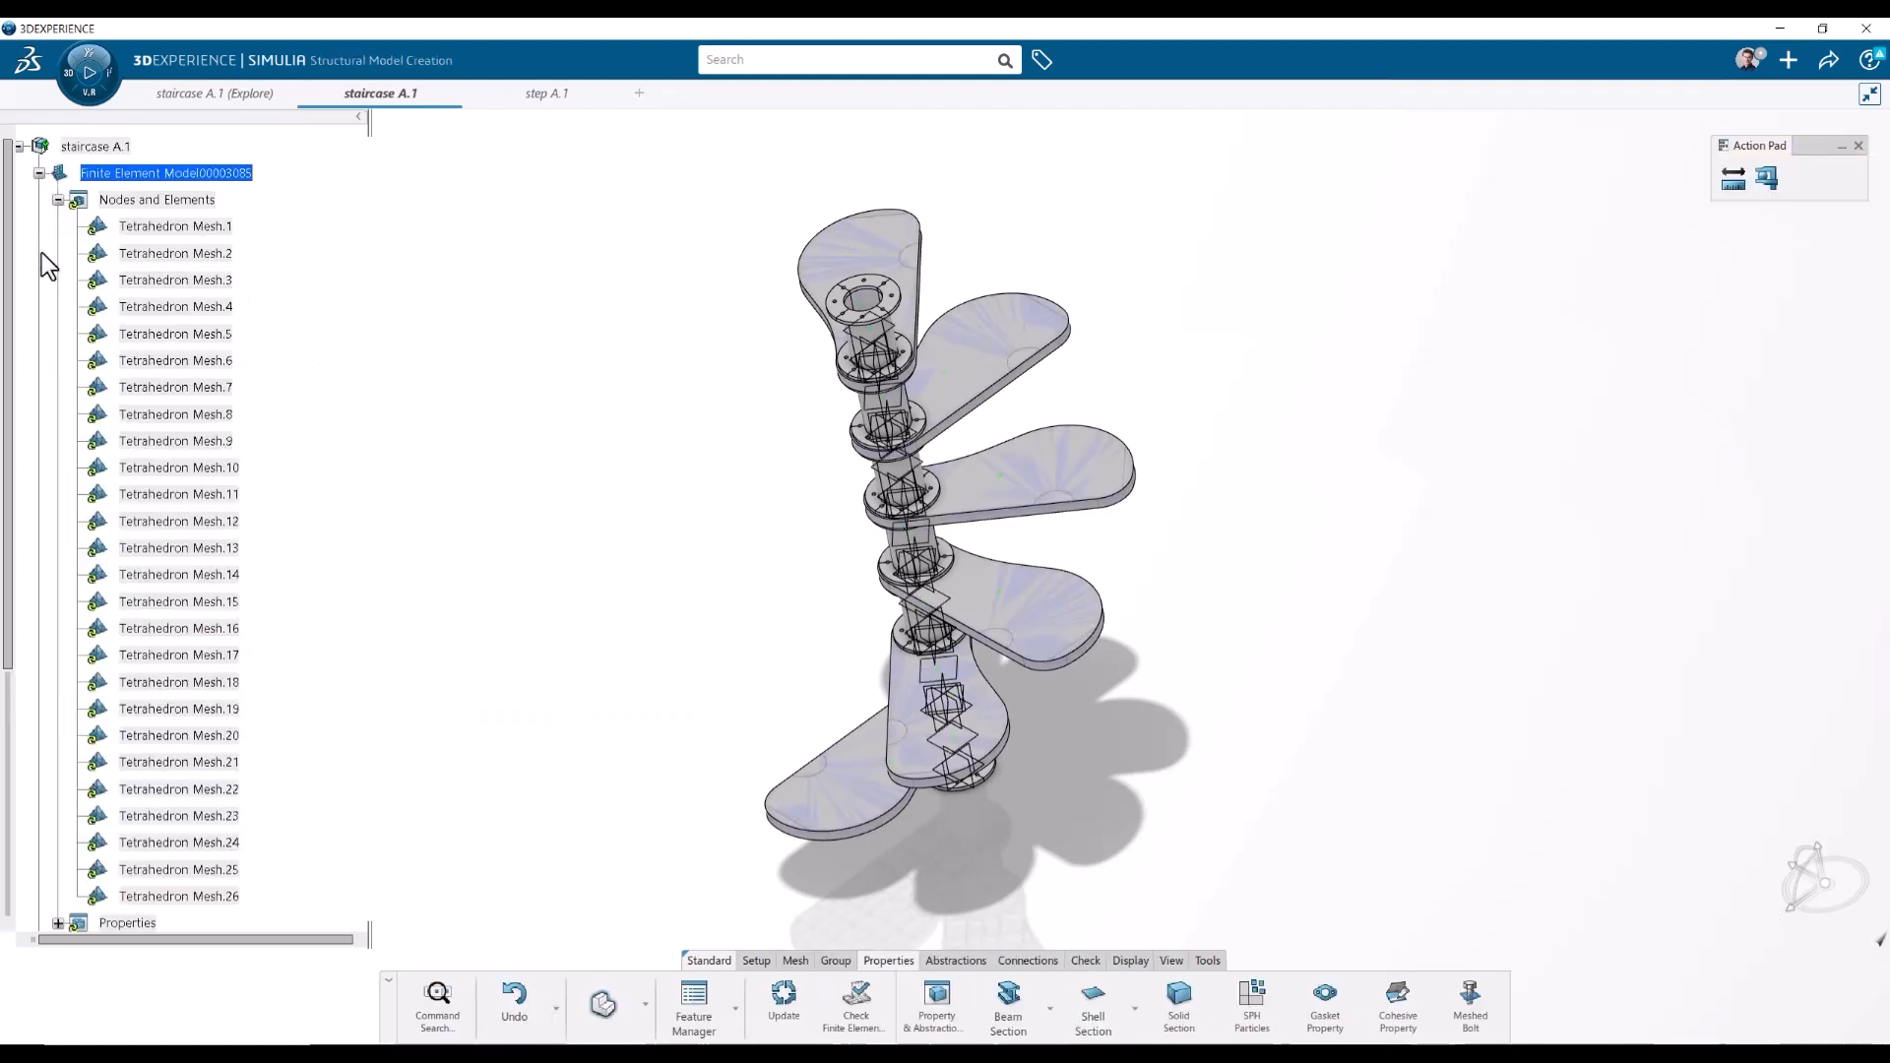
left_click(155, 177)
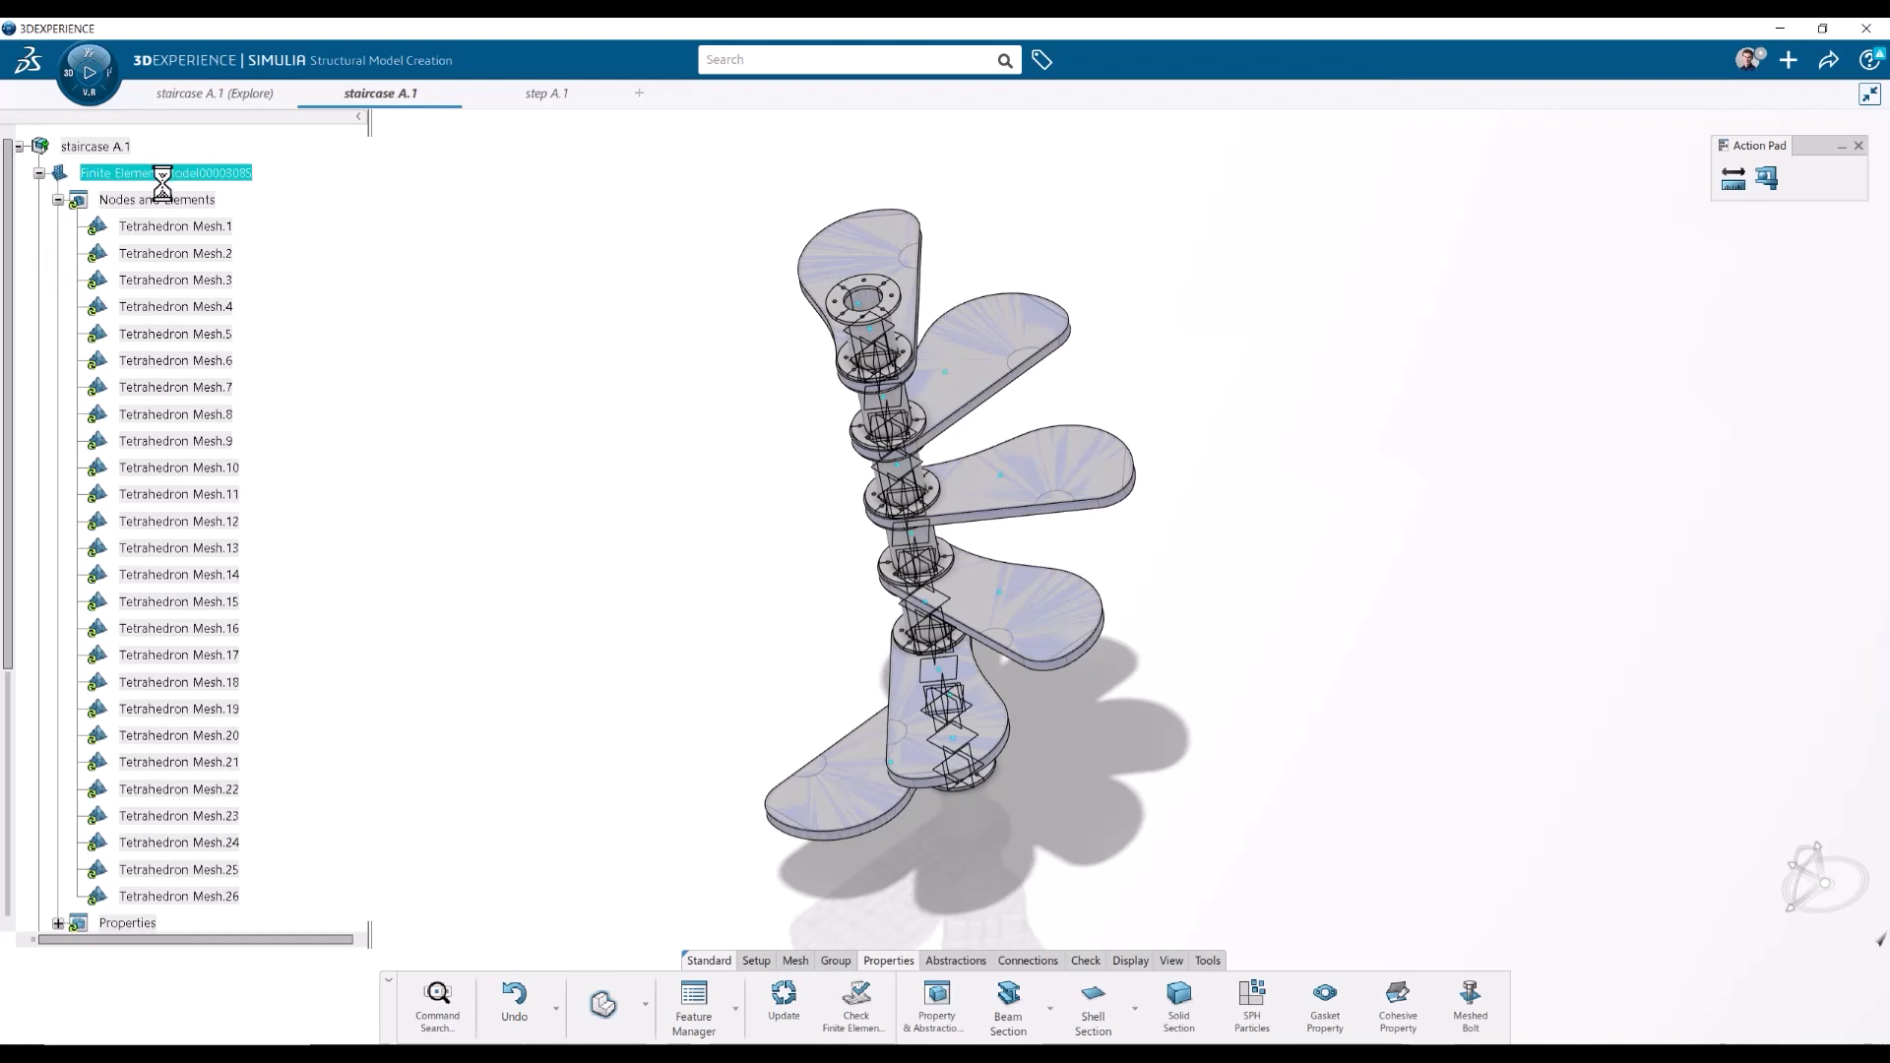
left_click(165, 227)
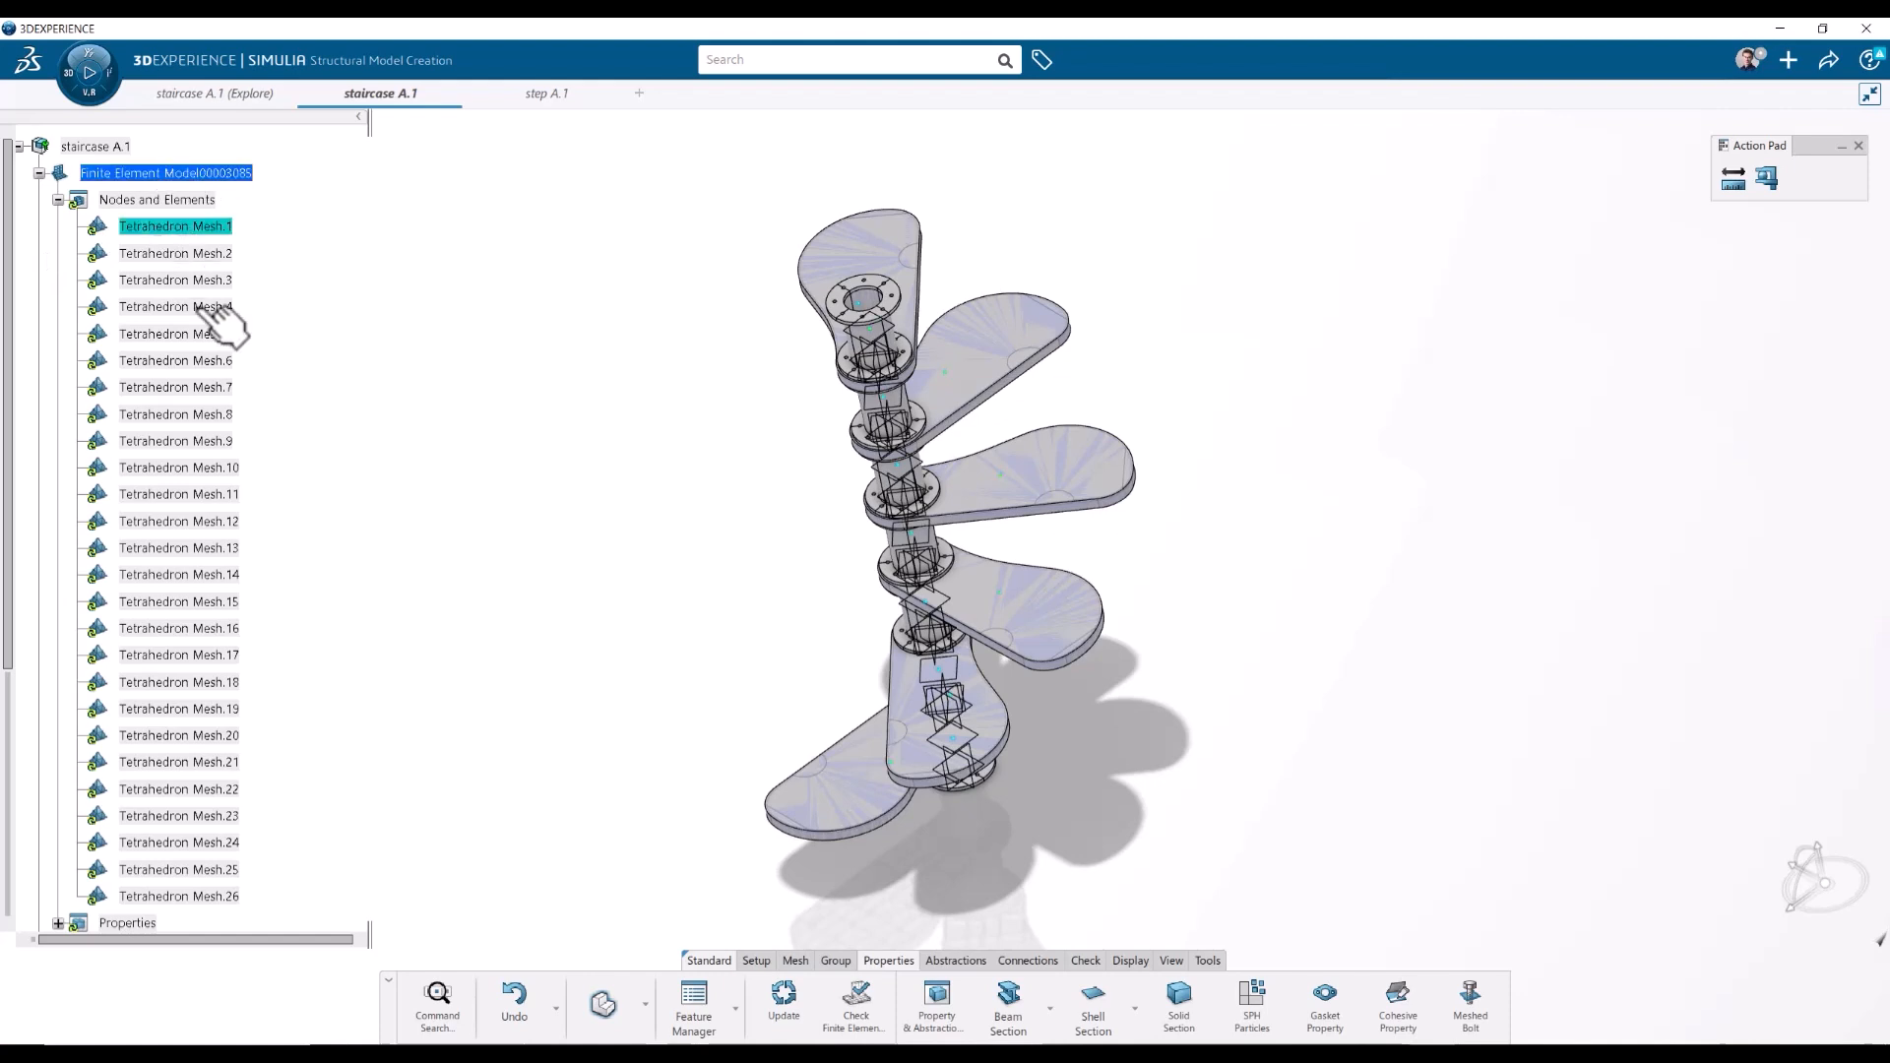
left_click(192, 896, "shift")
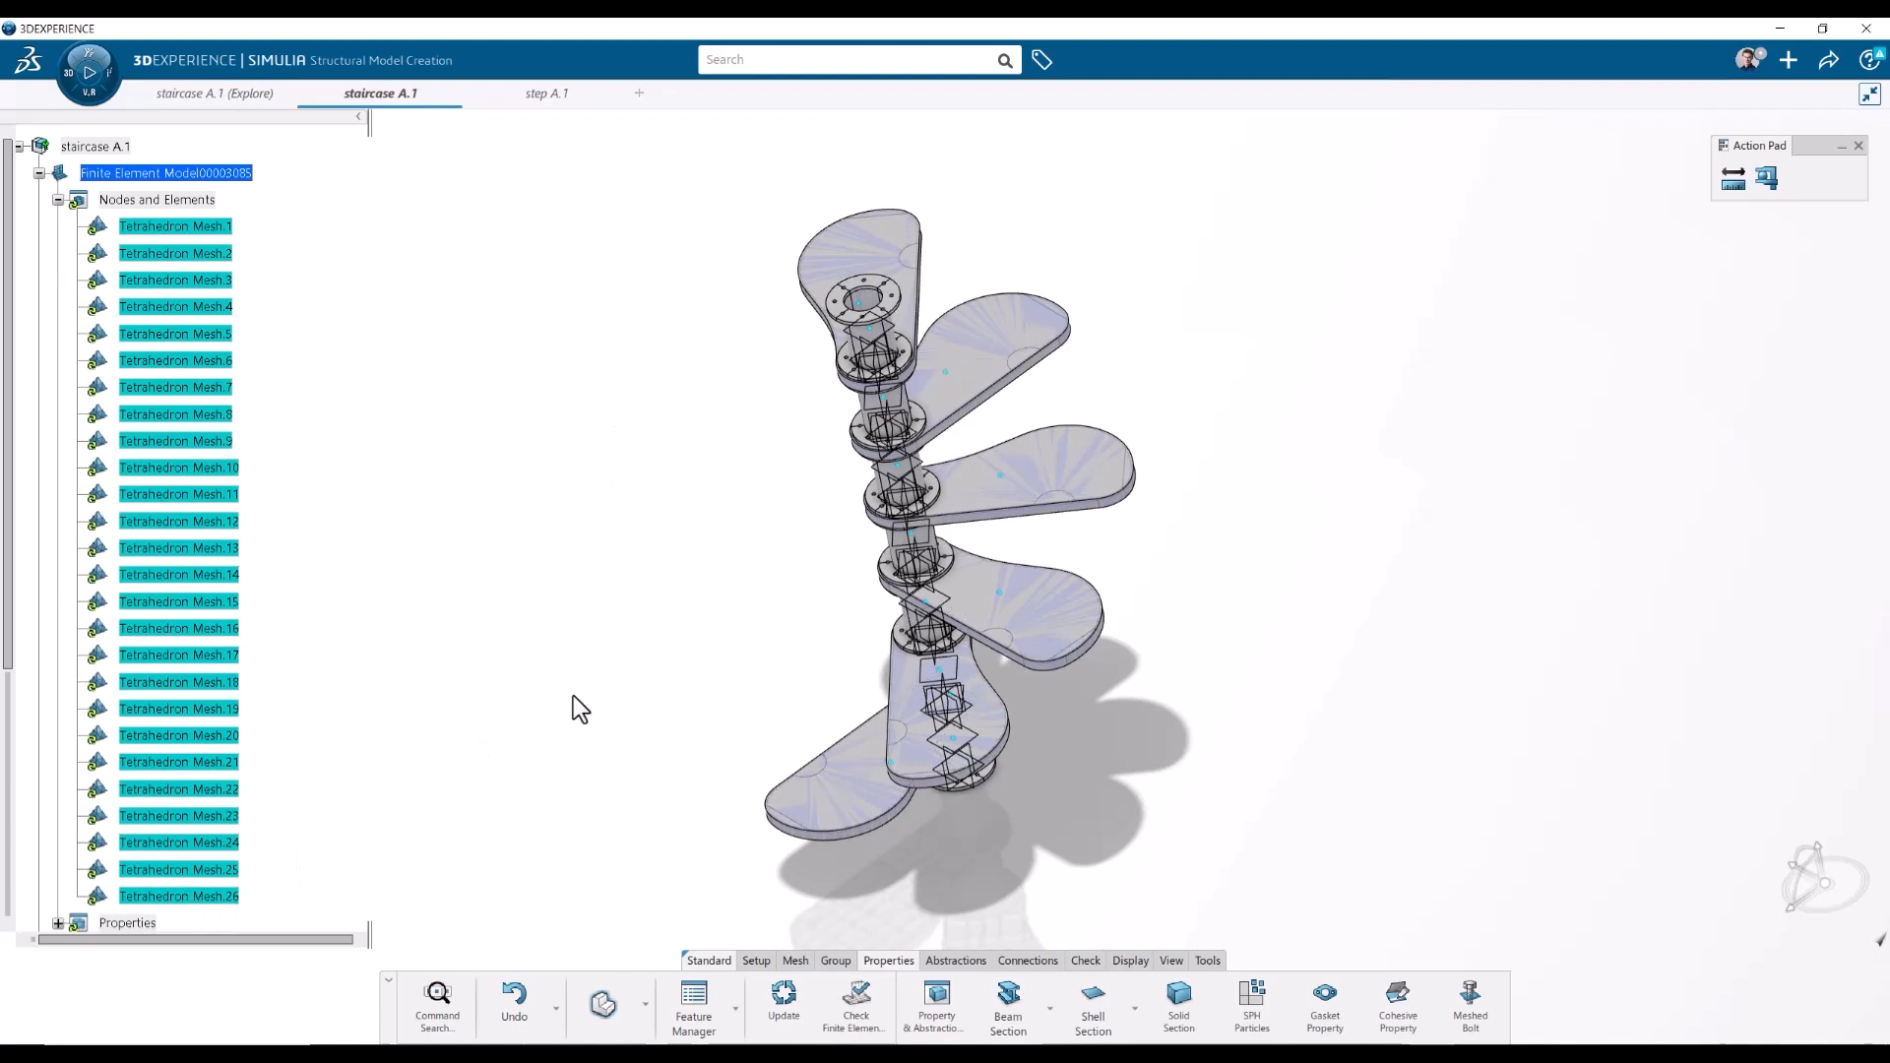
scroll(195, 736, "down", 2)
left_click(59, 737)
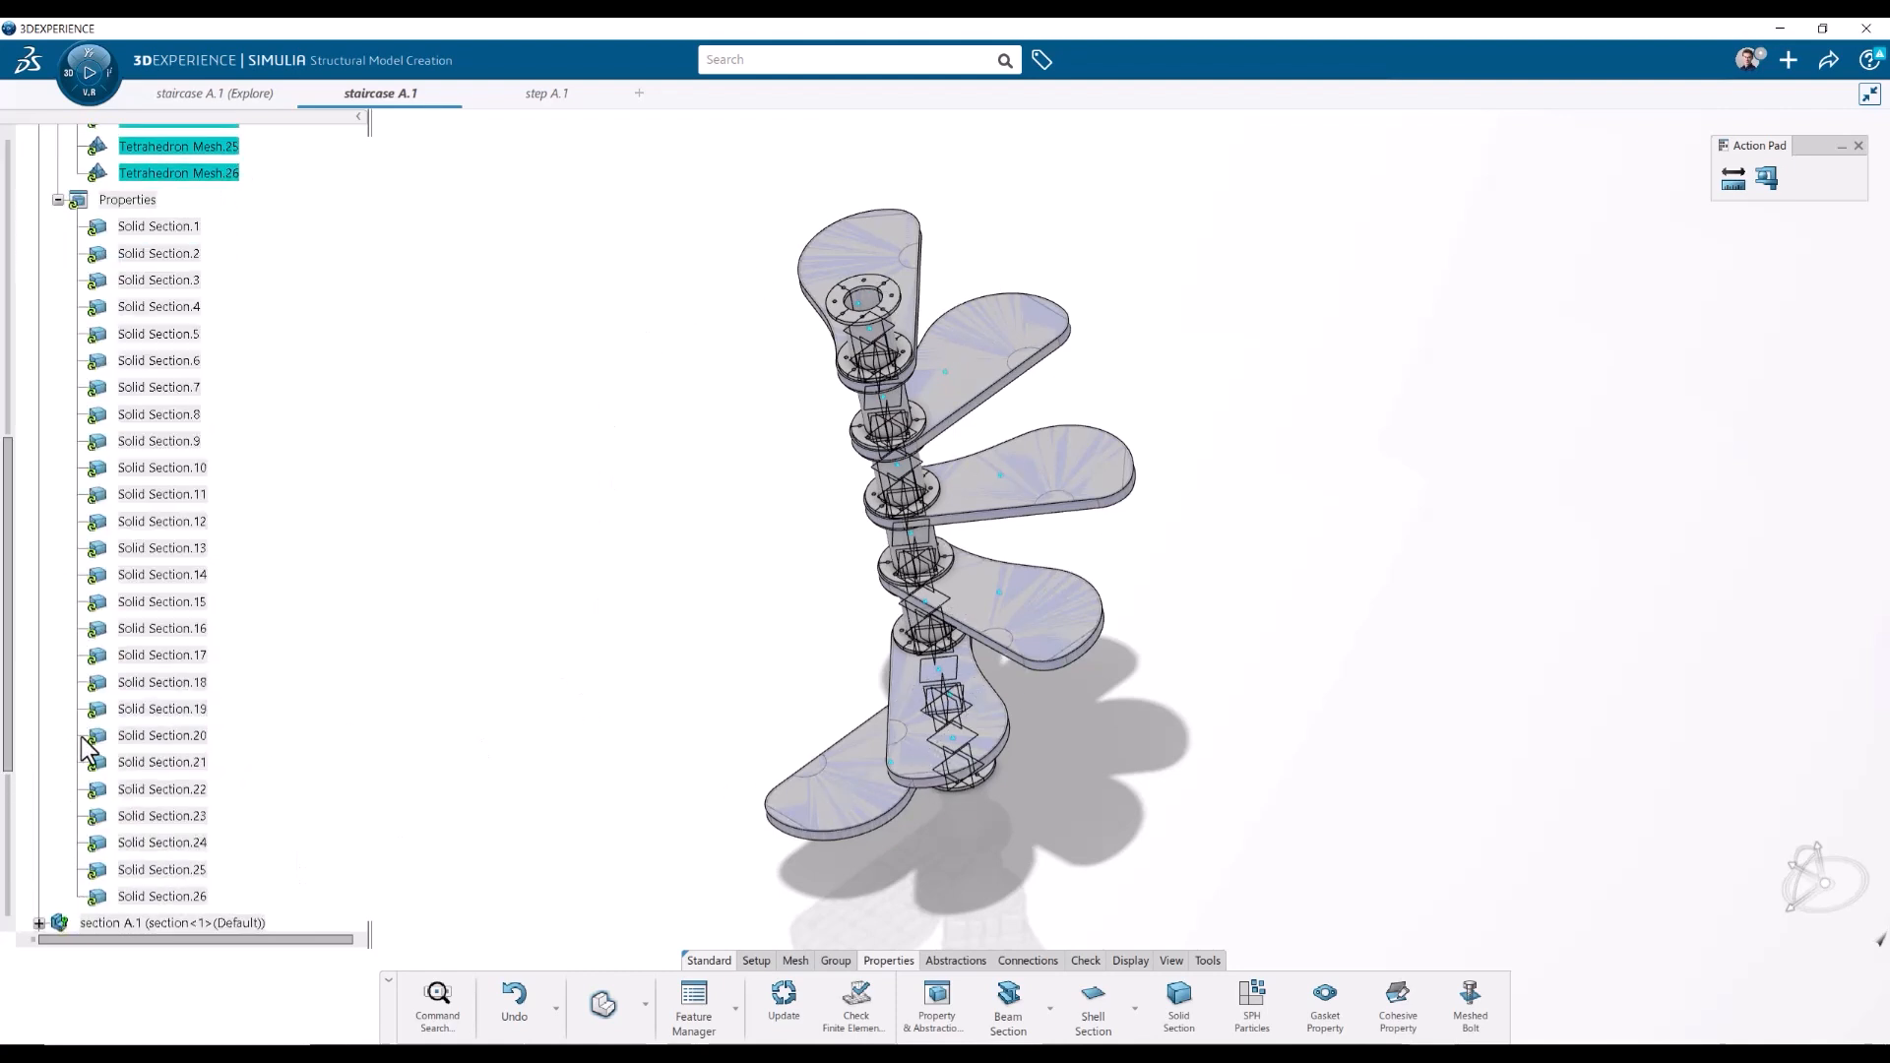
scroll(84, 739, "down", 2)
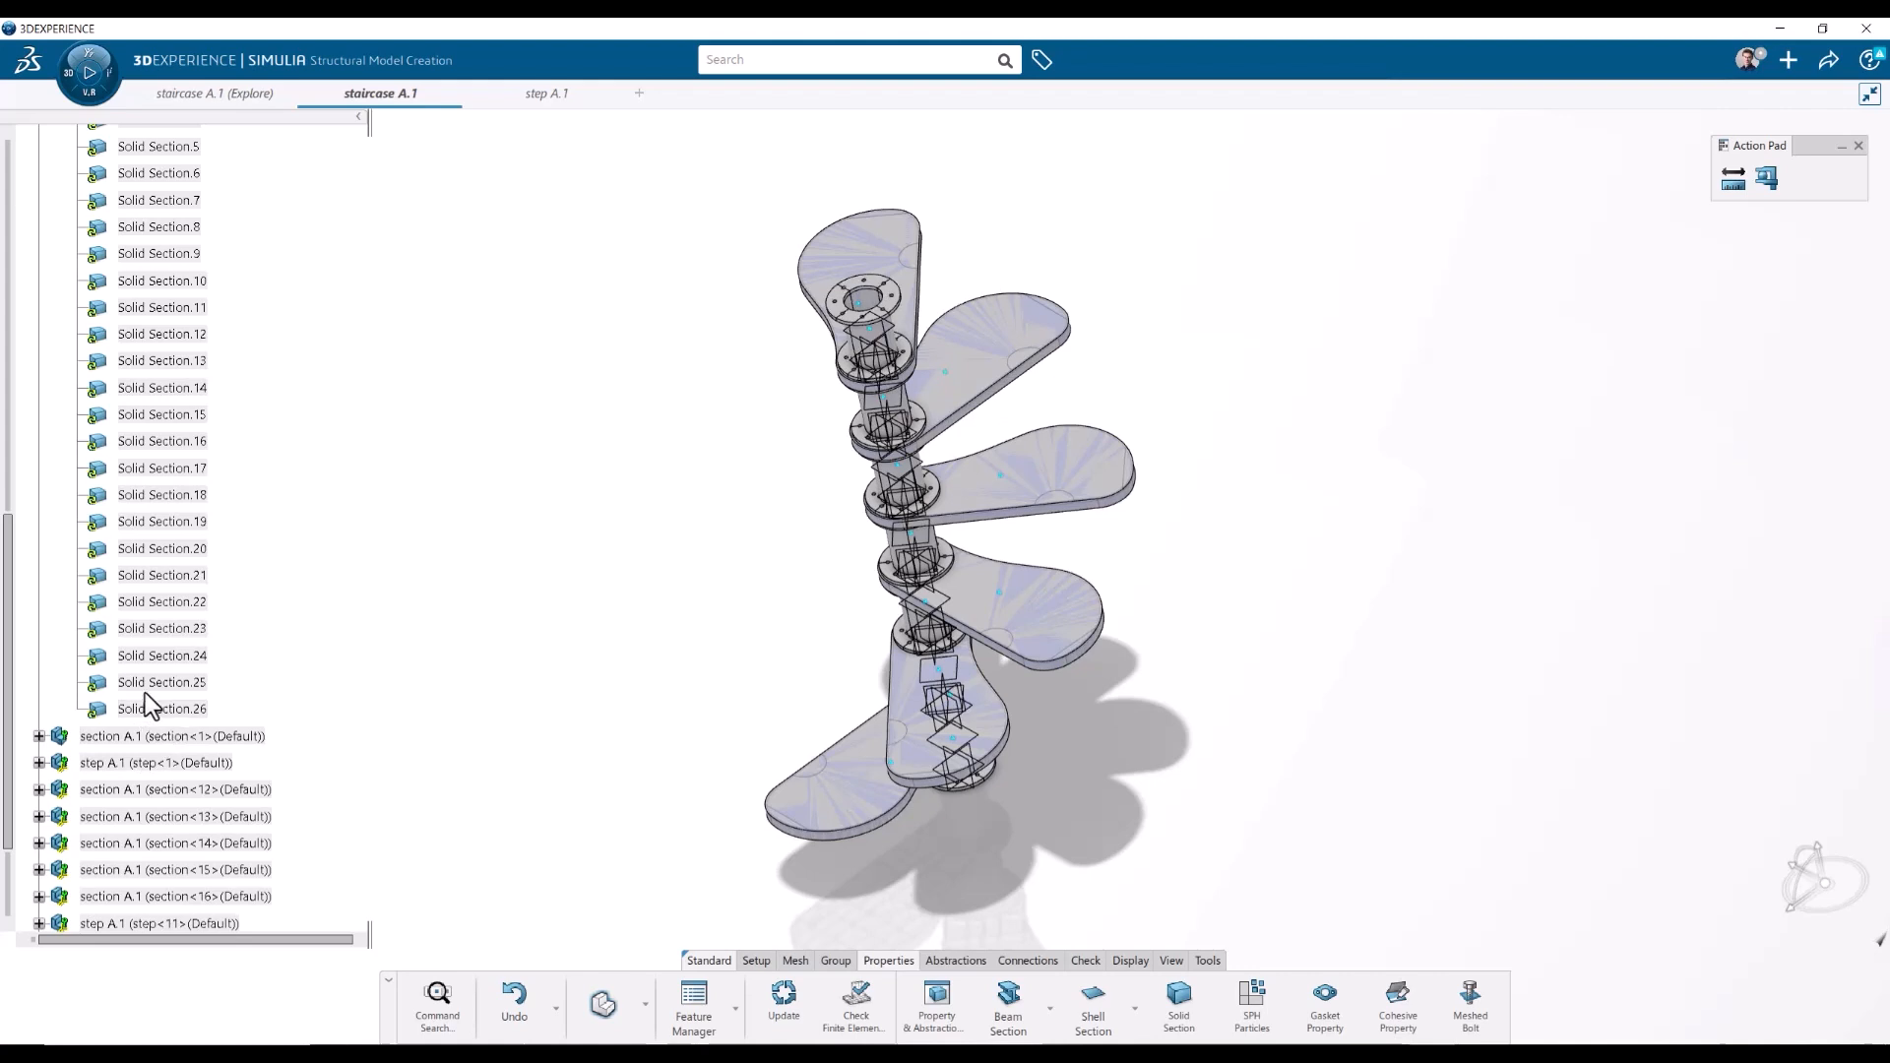
scroll(161, 683, "up", 10)
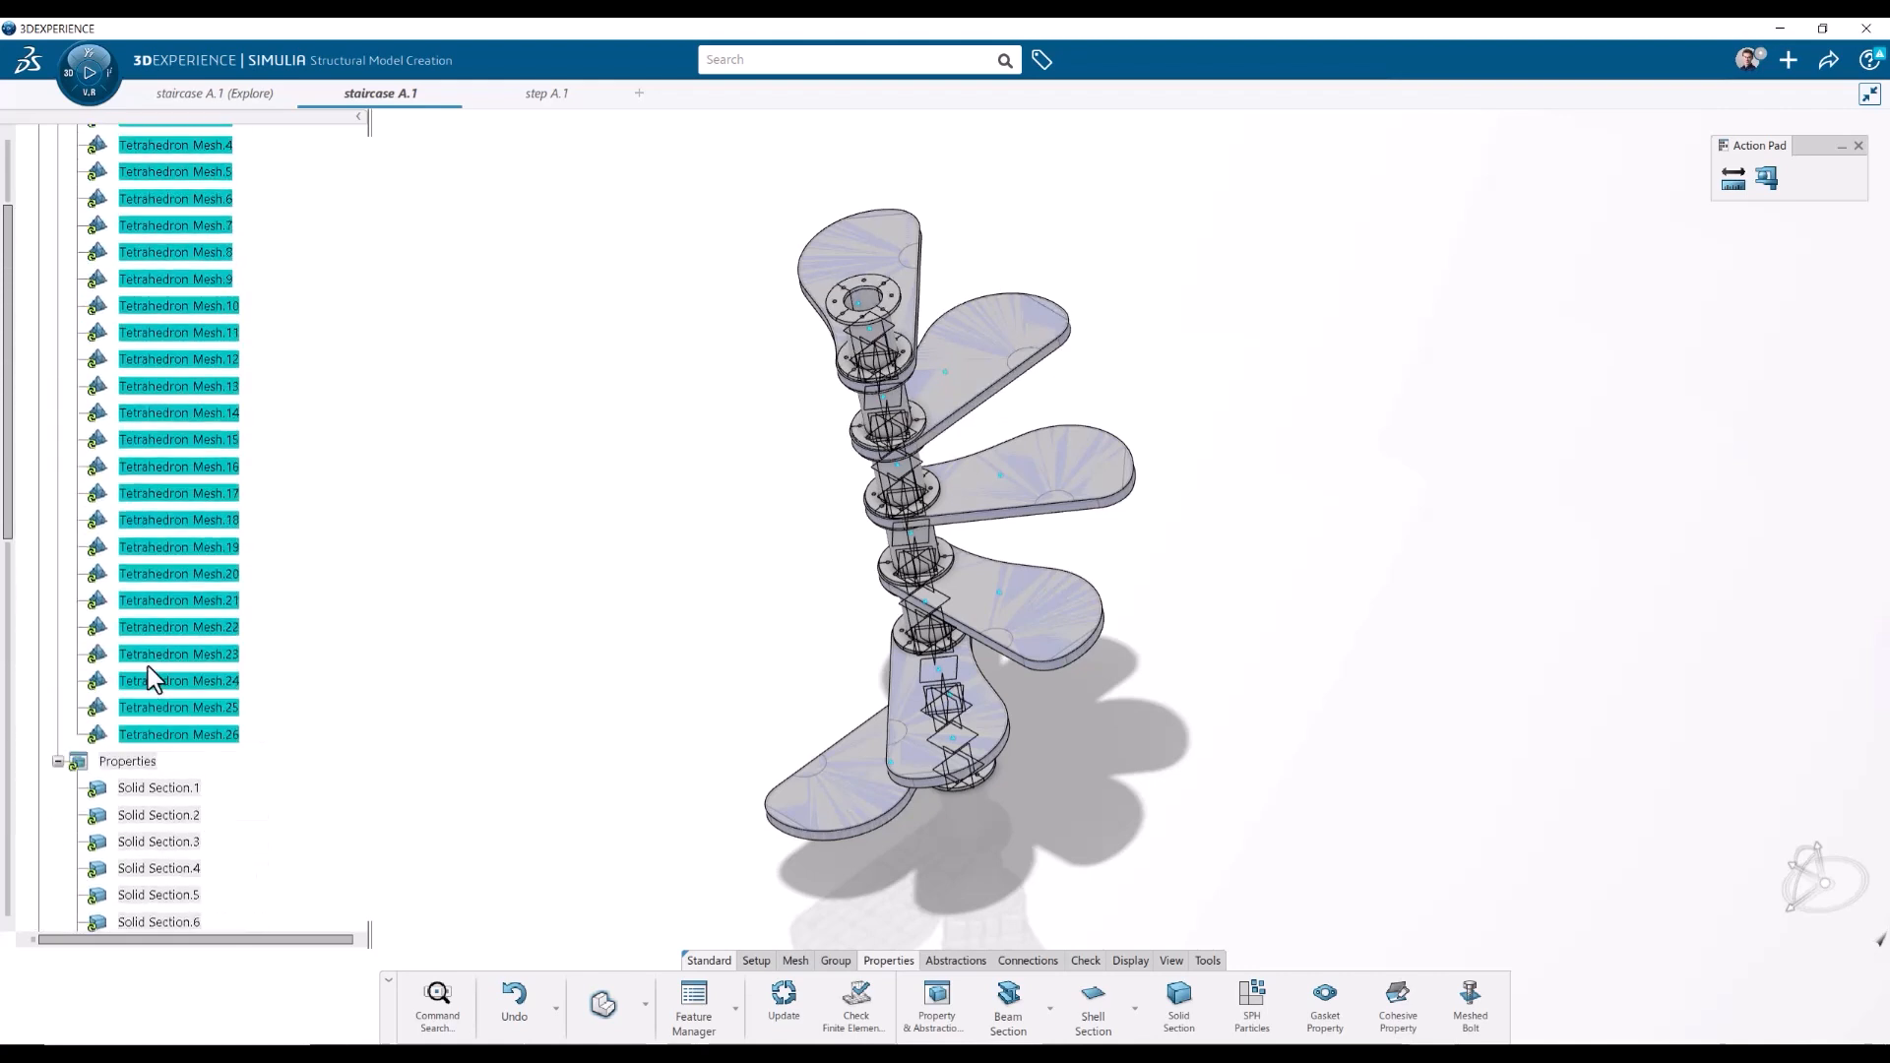
scroll(160, 338, "down", 3)
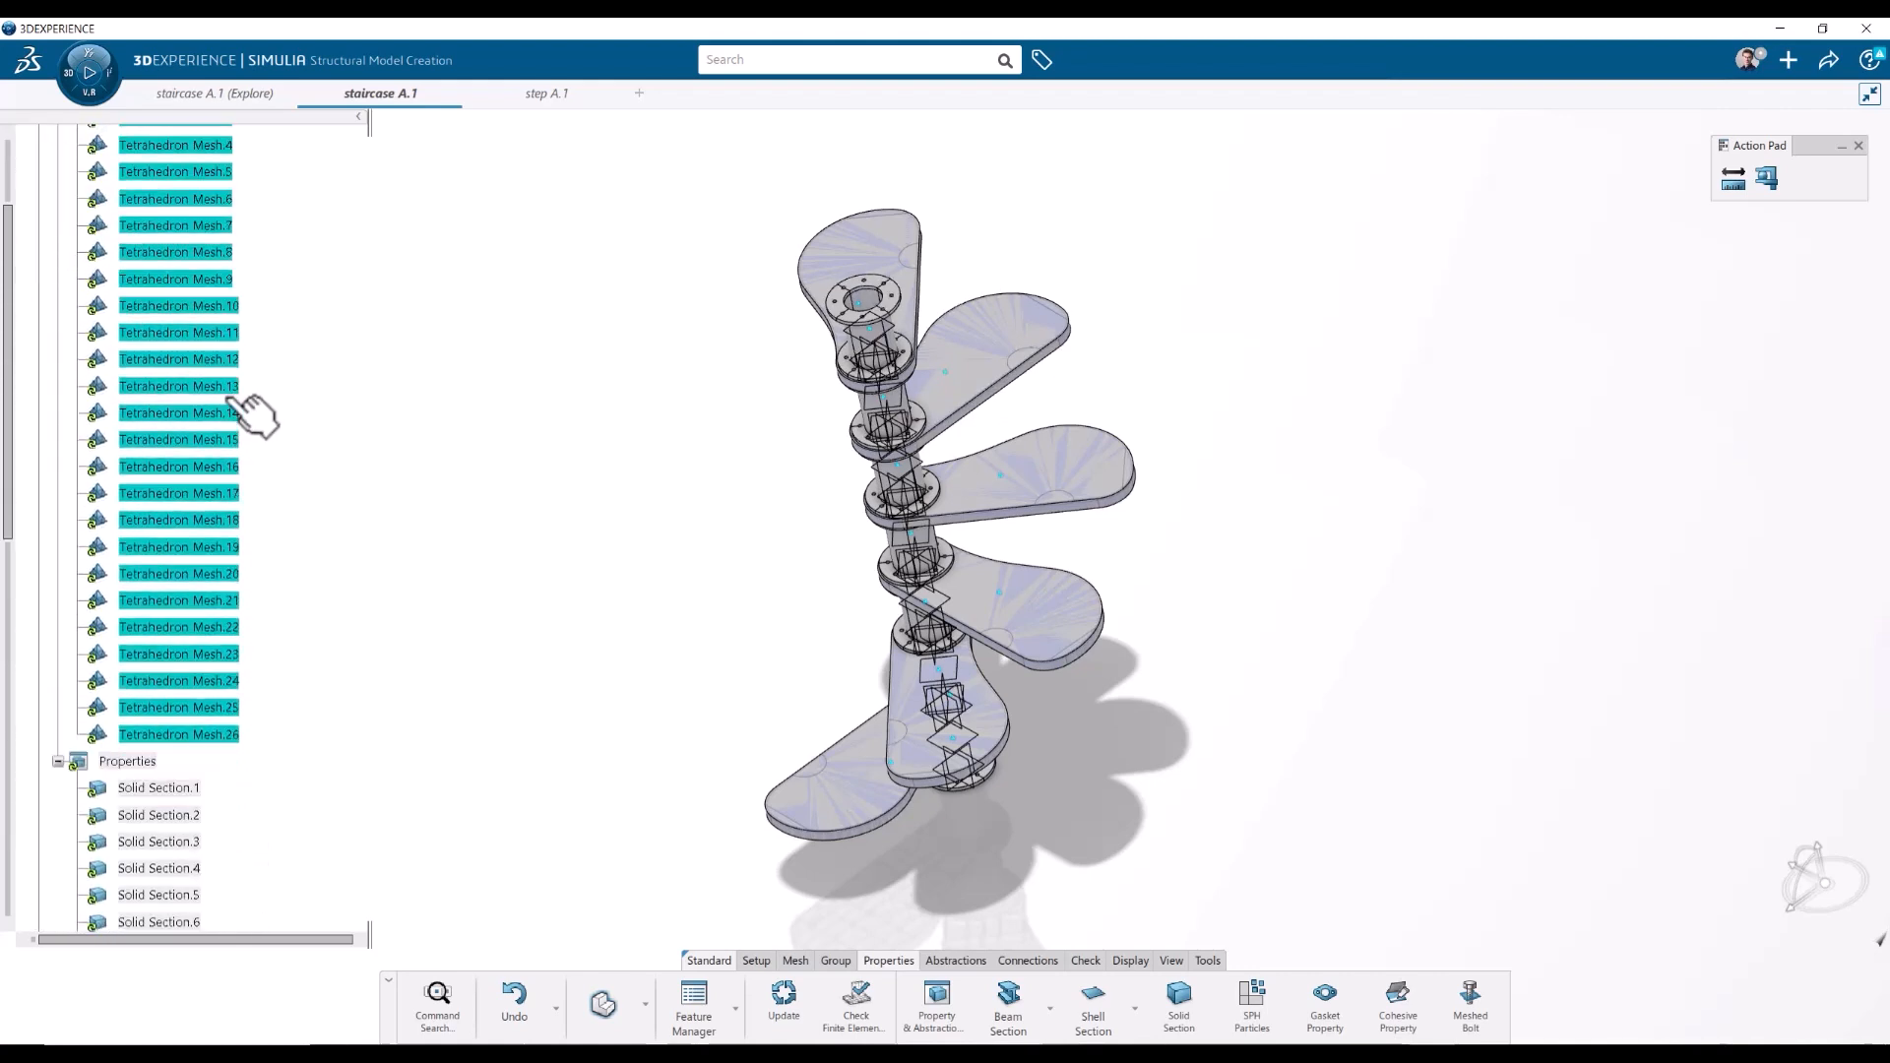
key("Delete")
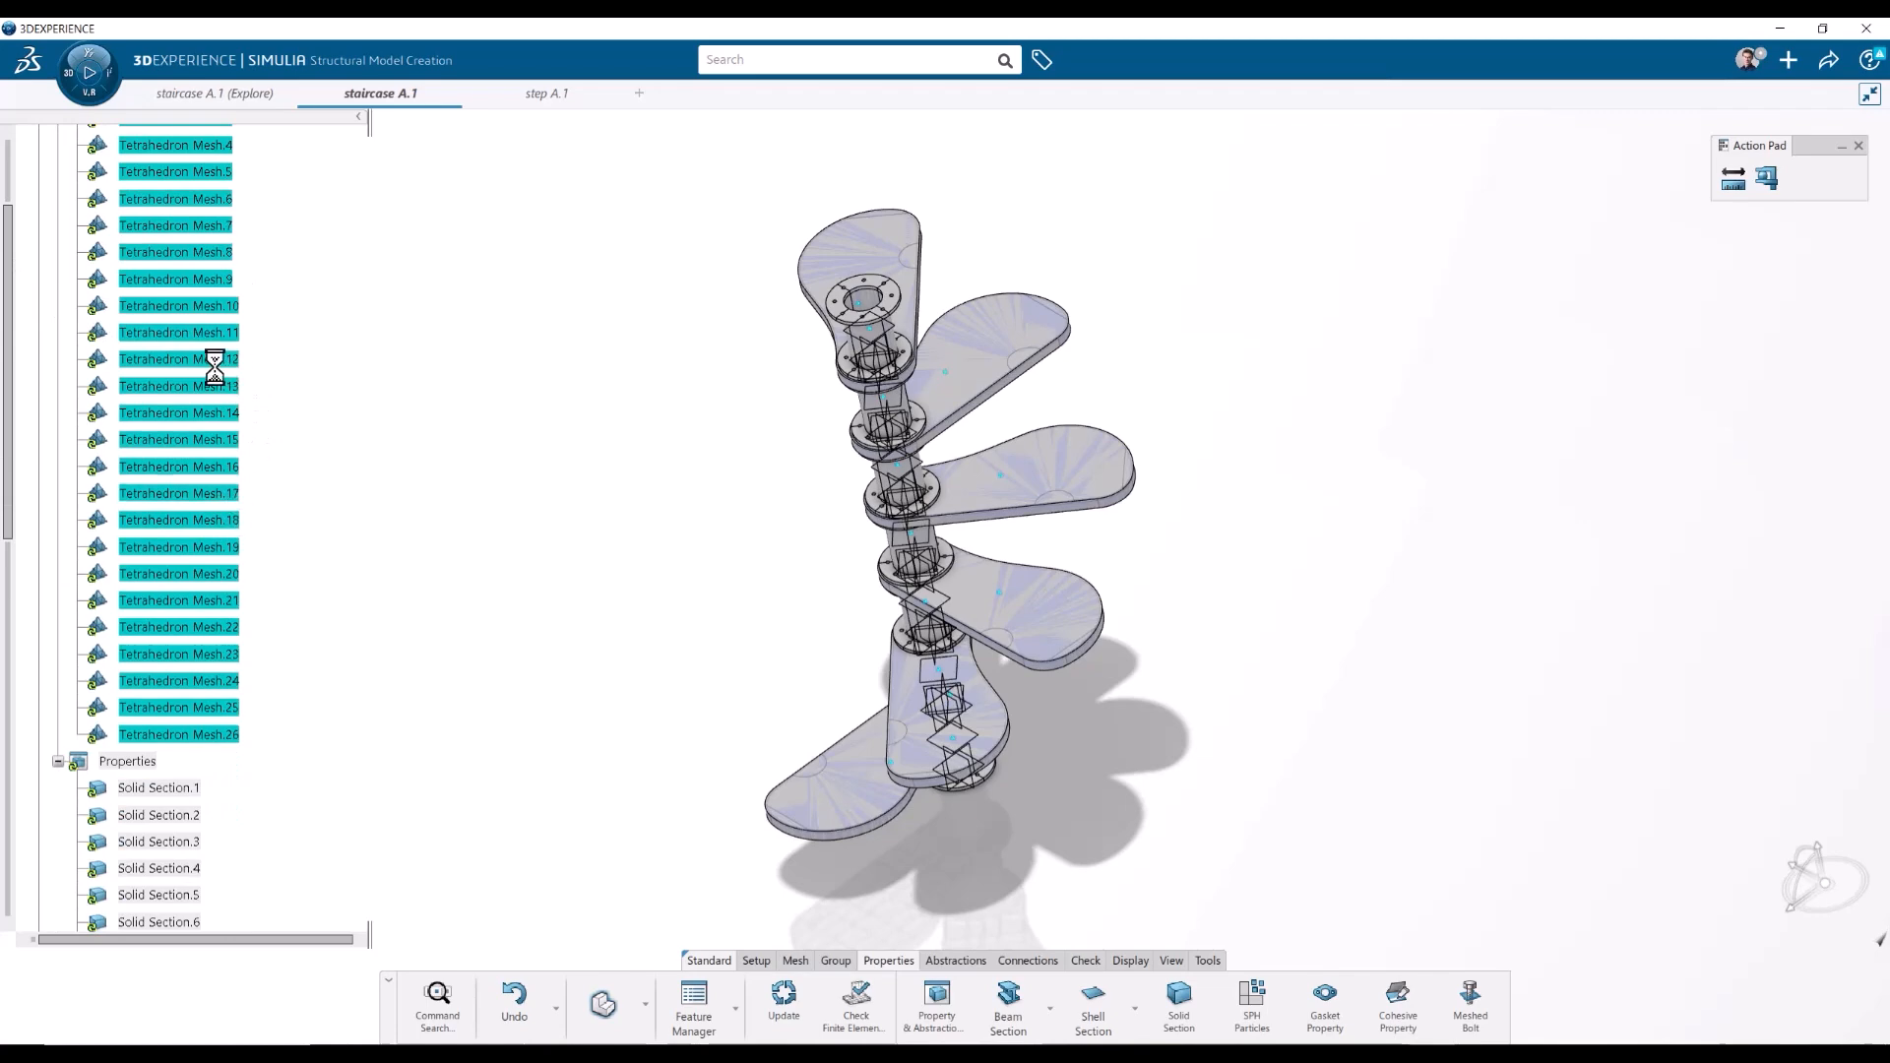
- Delete all the solid sections, 1 to 26, from the finite element model's Properties
left_click(157, 280)
scroll(185, 512, "down", 3)
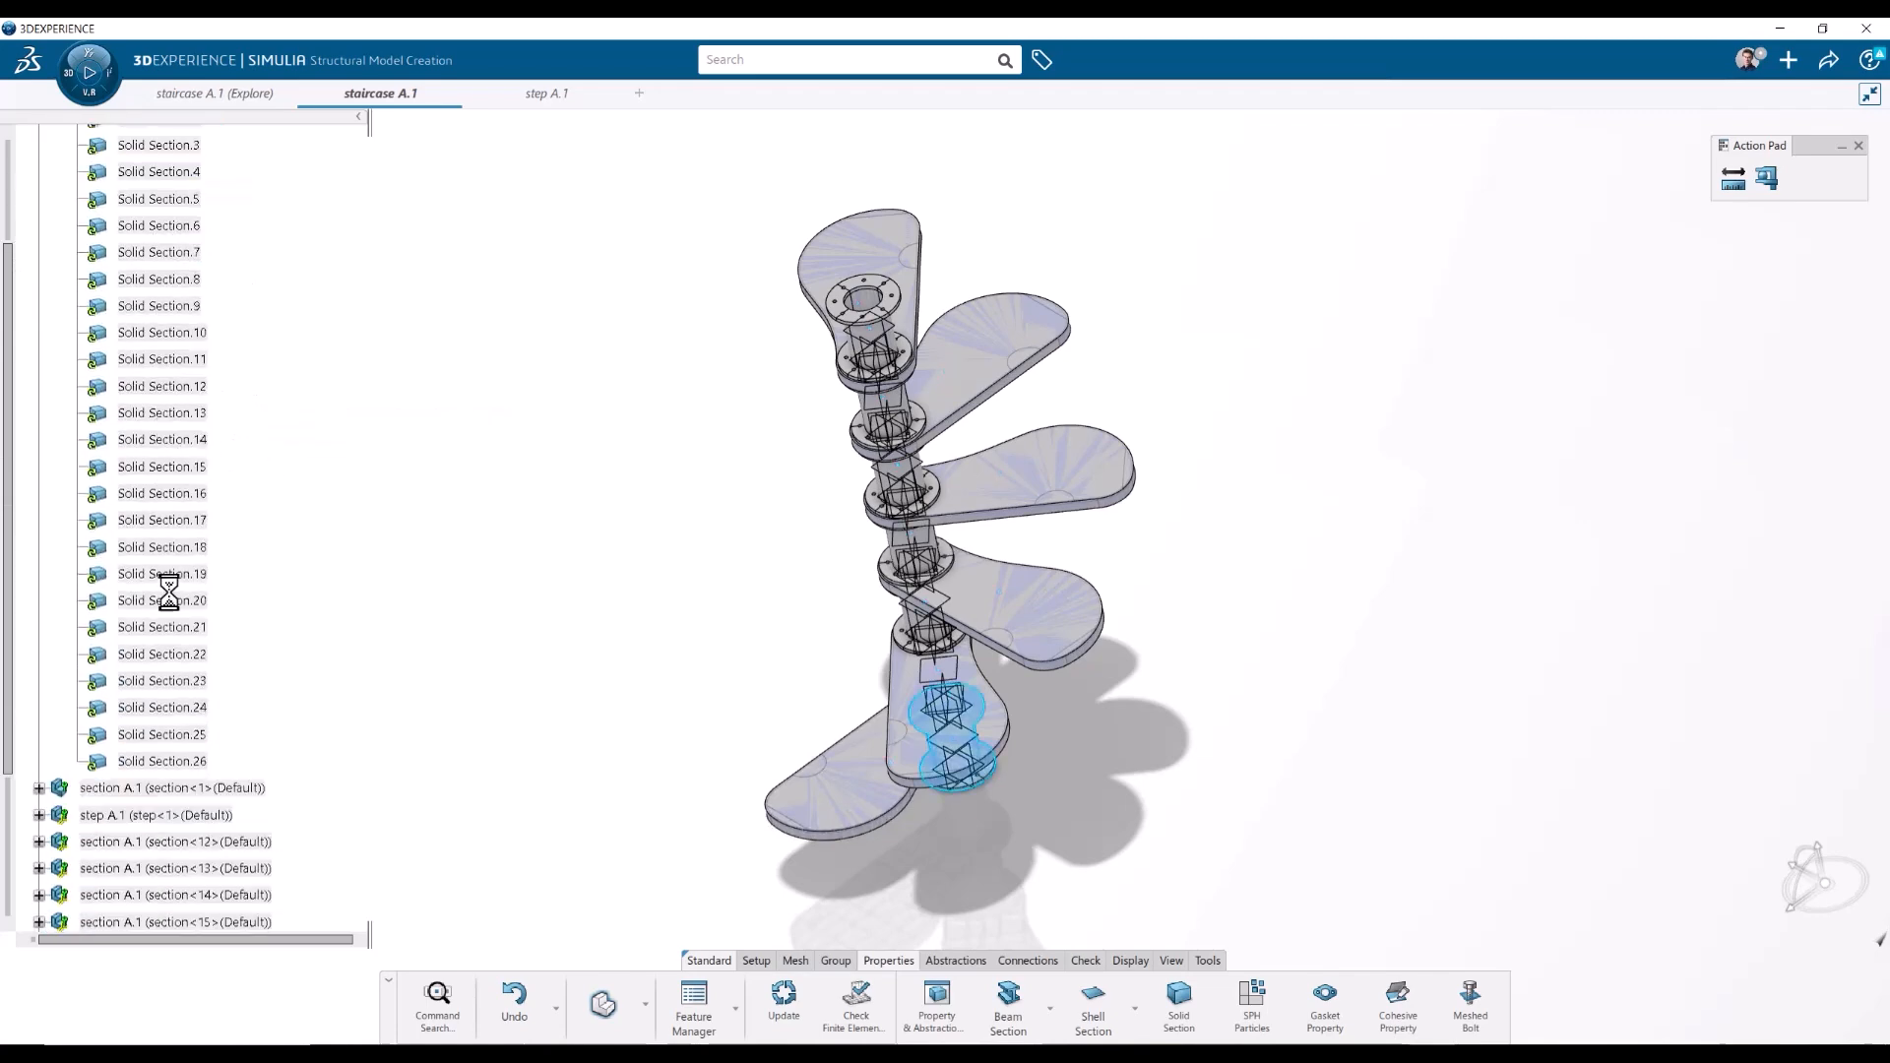
left_click(185, 762, "shift")
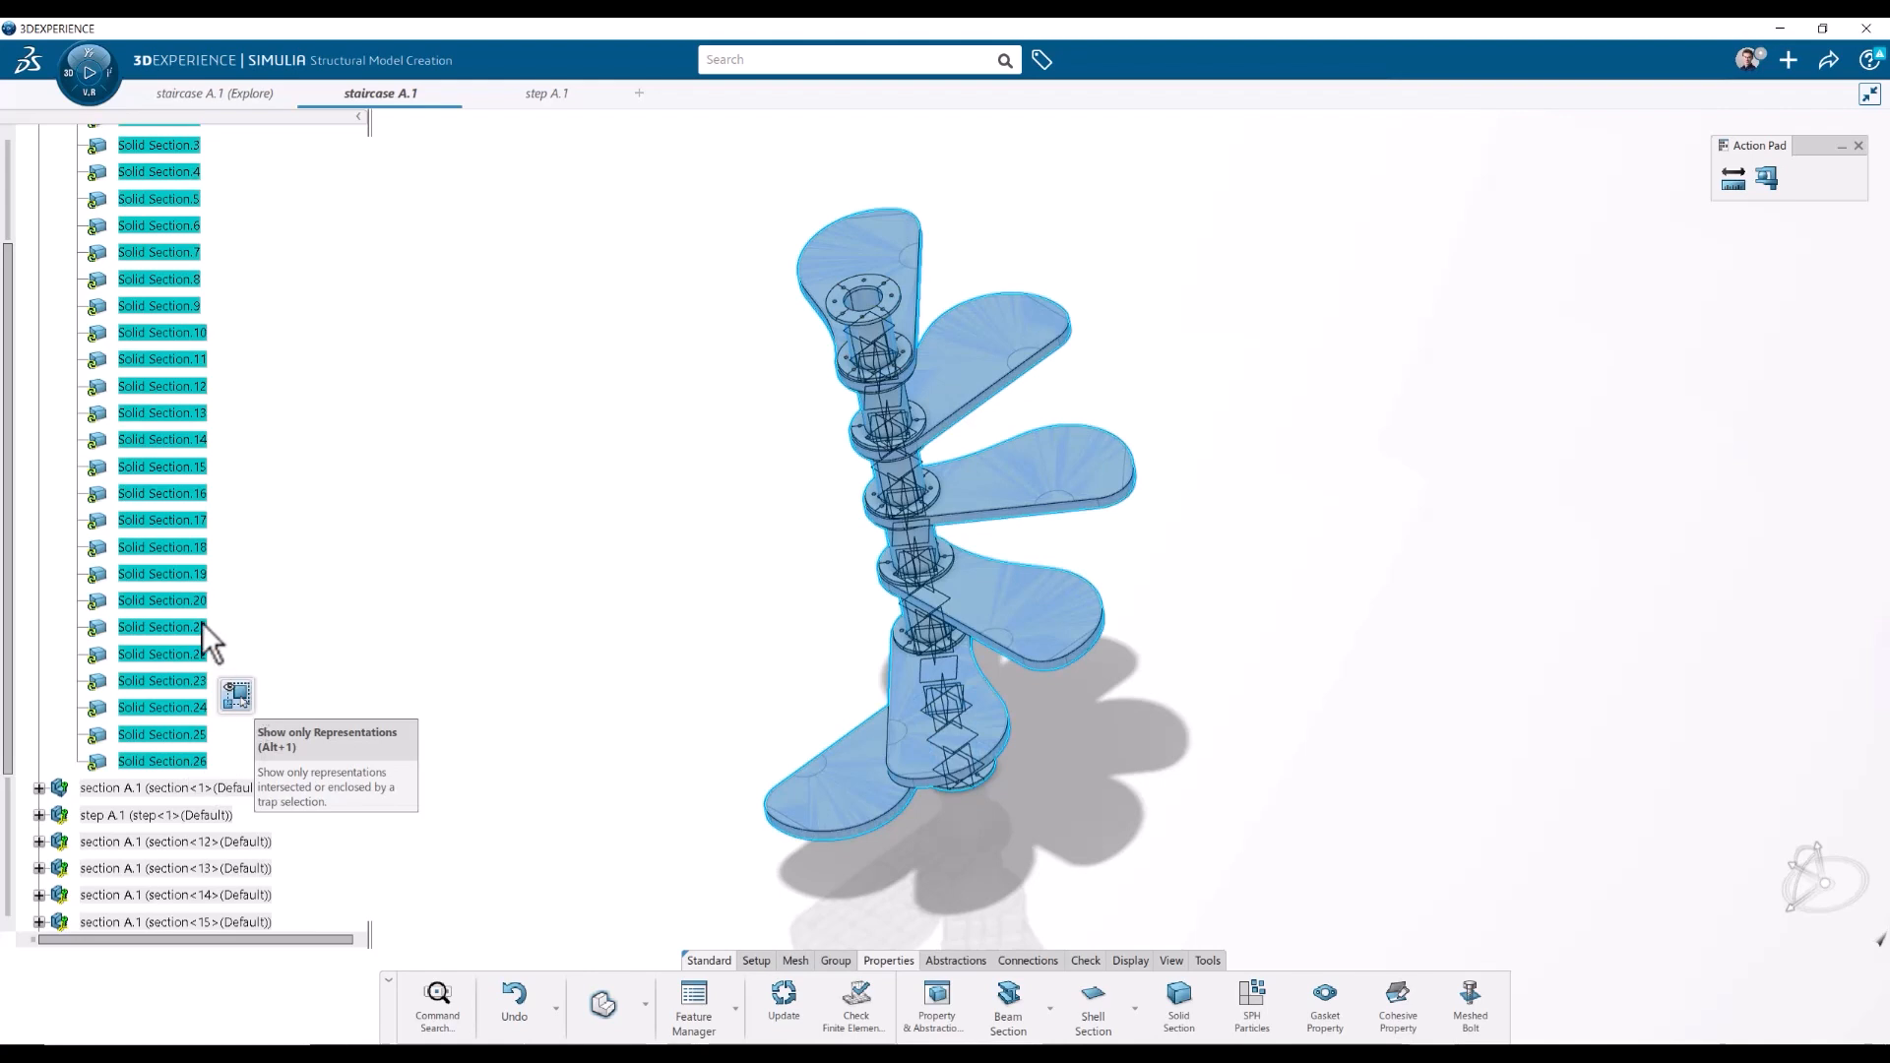
key("Delete")
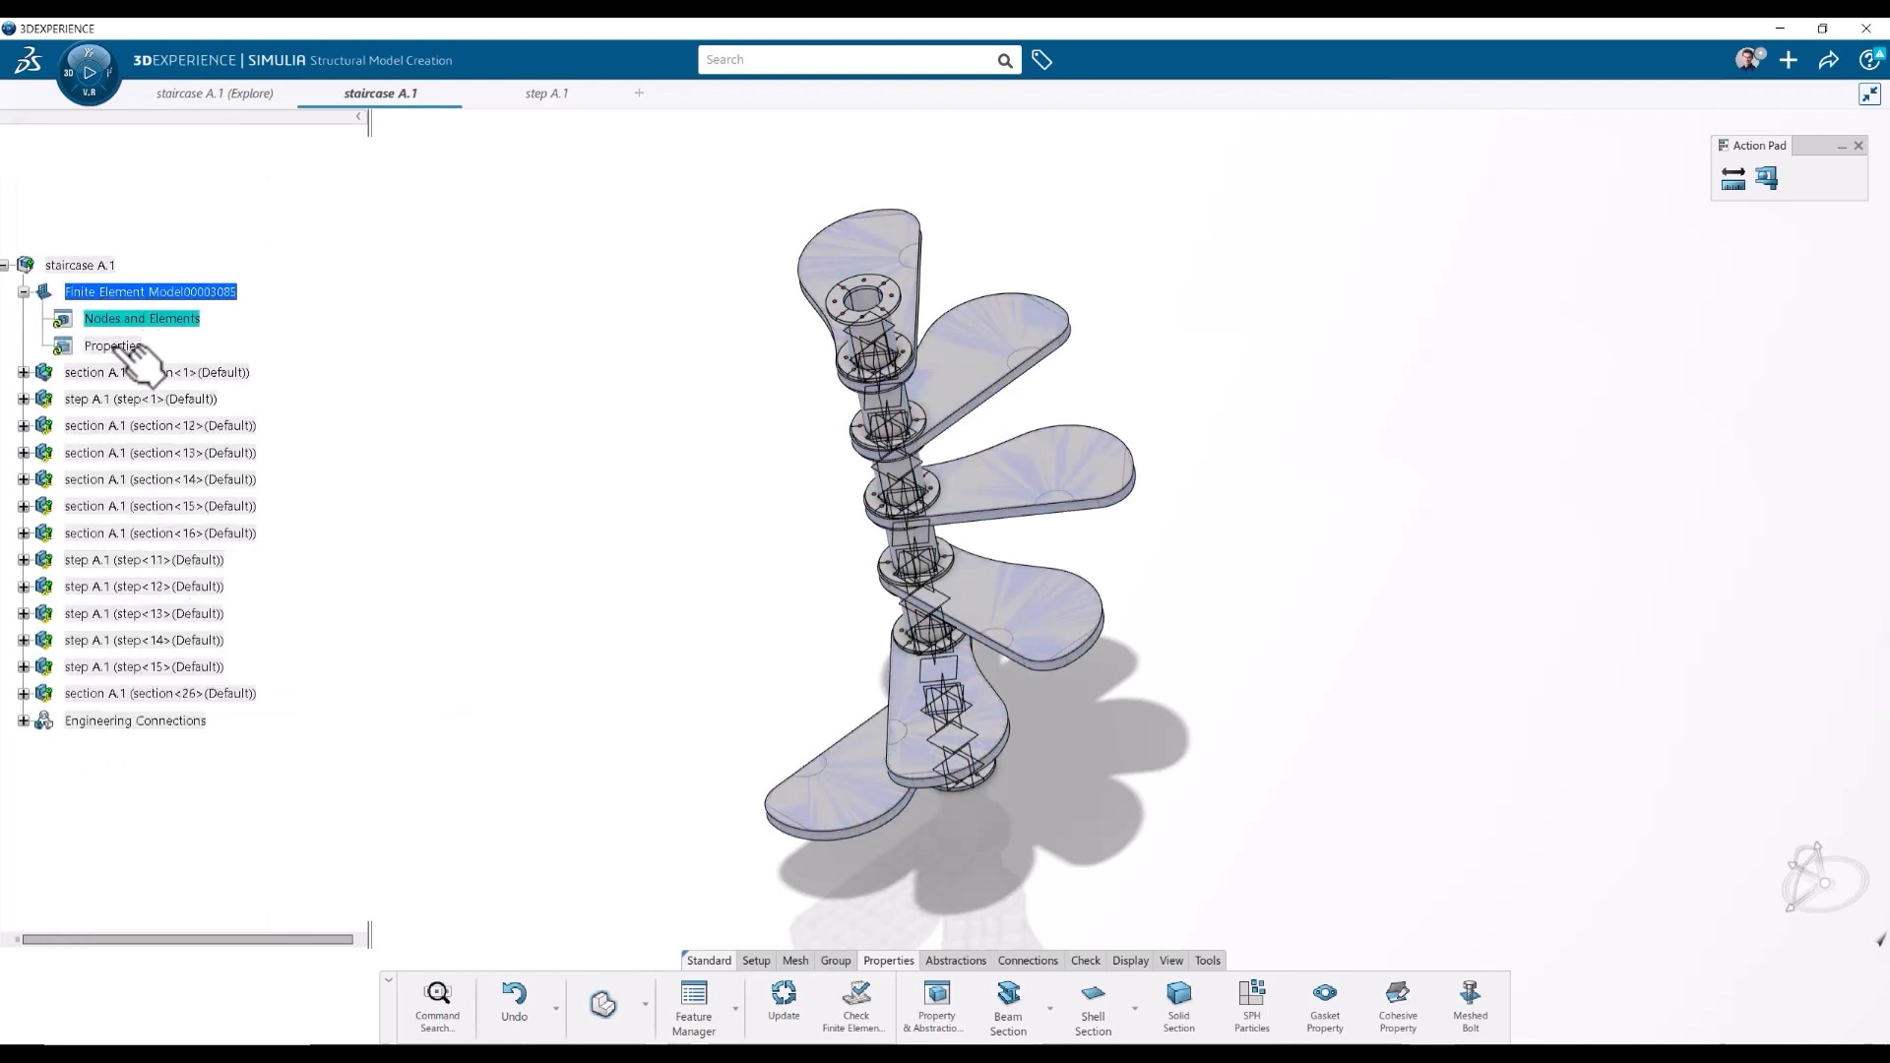
- Examine the shapes and FEM representations contained in components section<1> and step<1> of the staircase
double_click(118, 319)
left_click(24, 373)
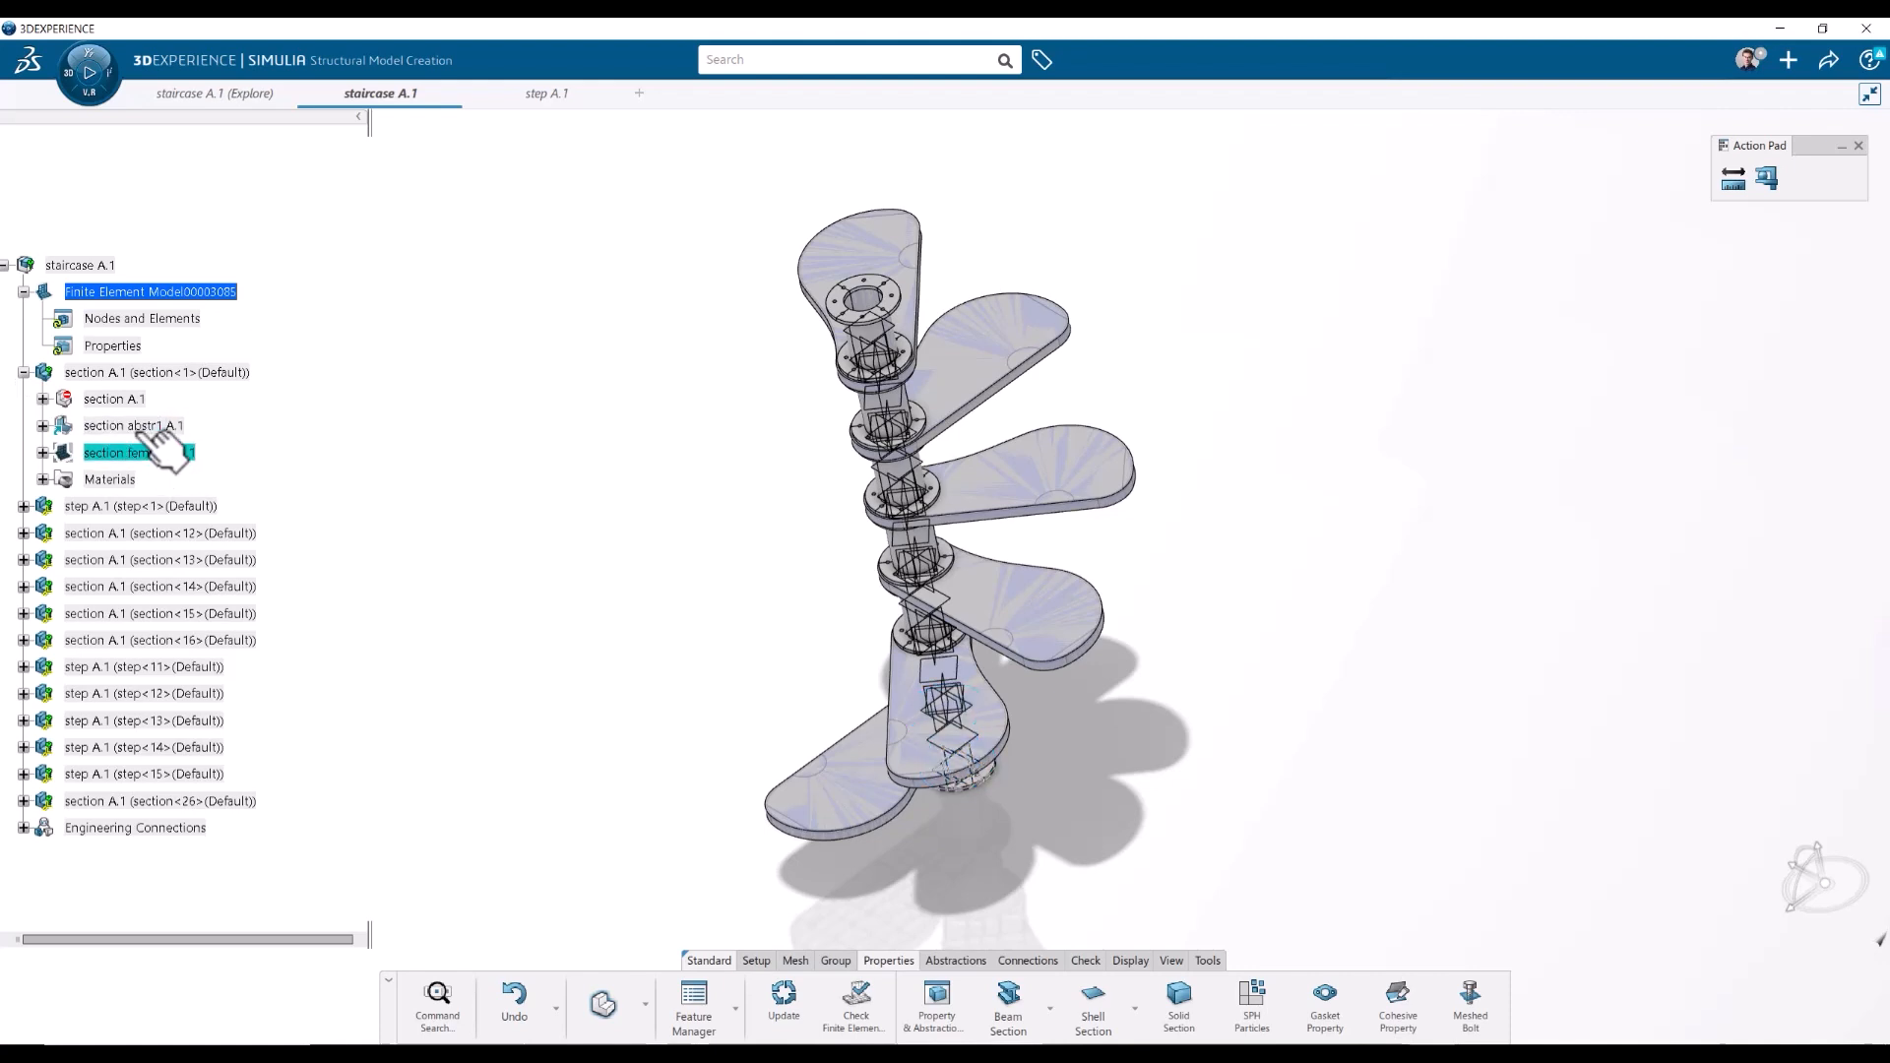
left_click(23, 506)
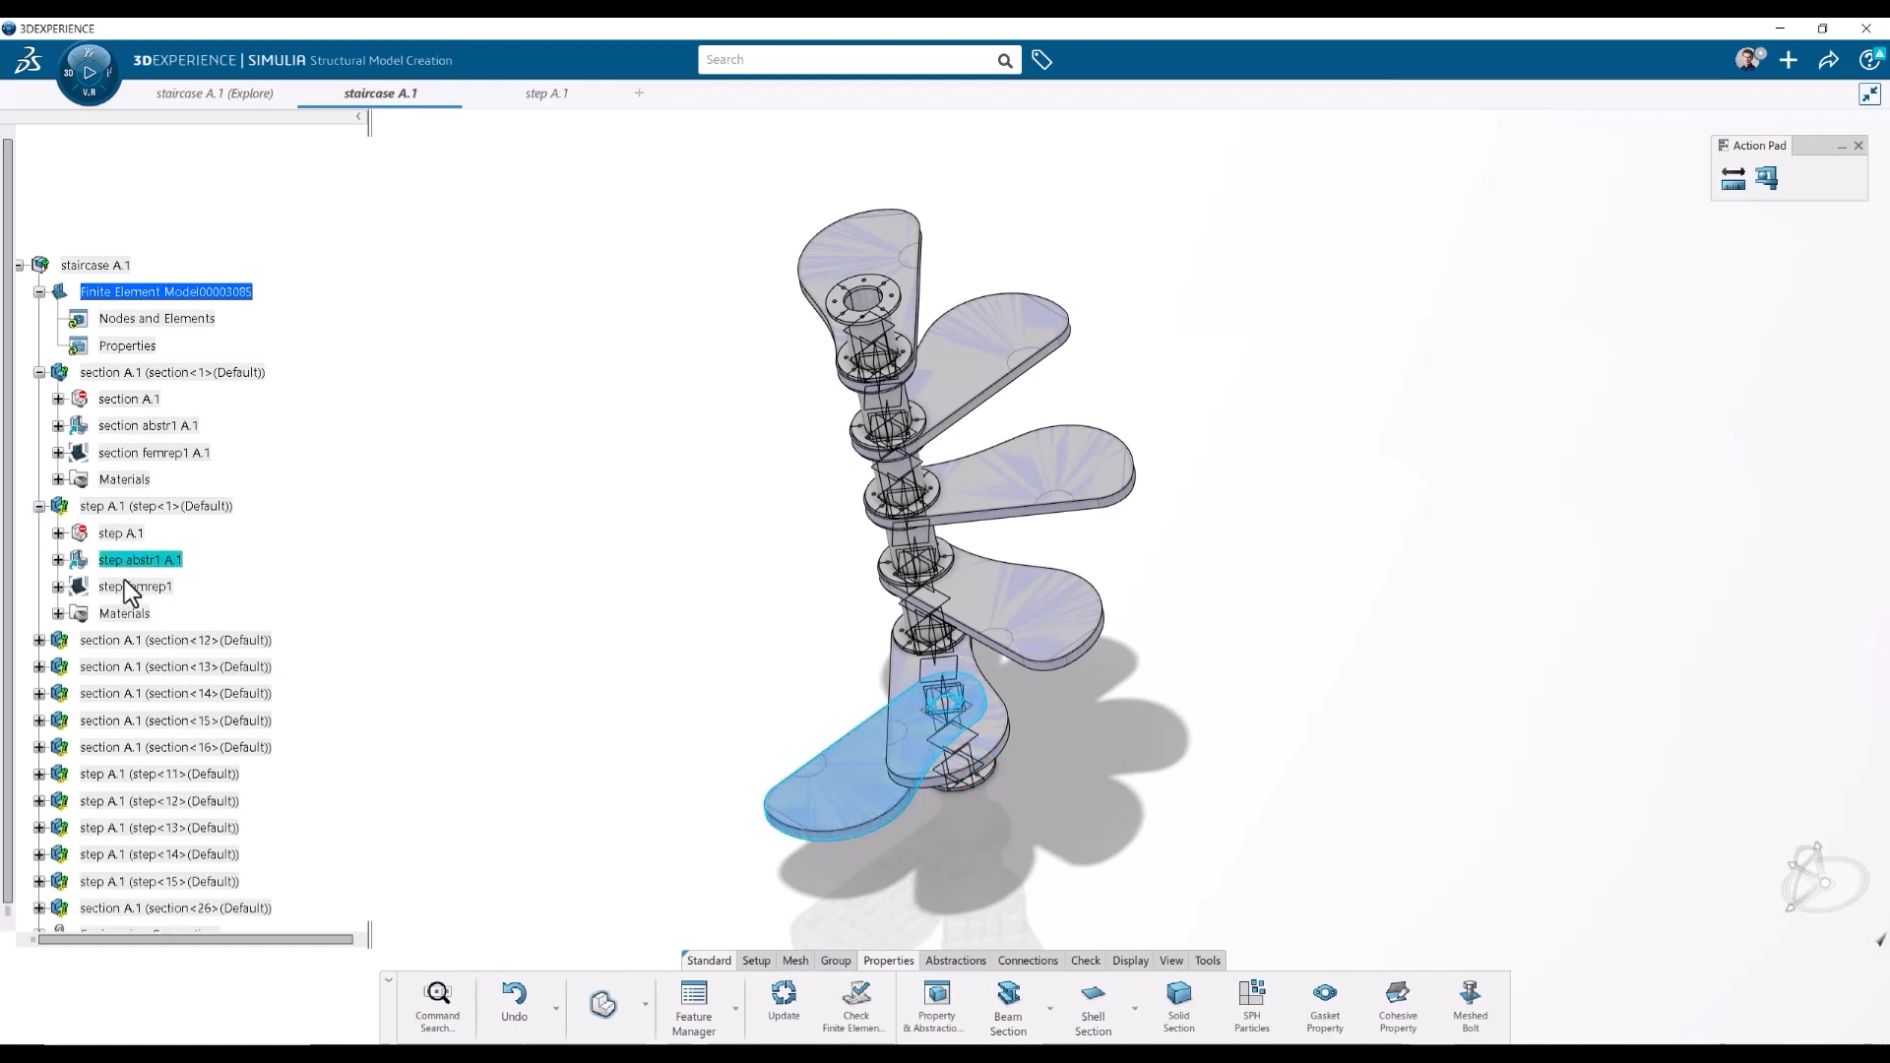
left_click(40, 506)
left_click(24, 506)
- List the staircase's components in the Contributing Shapes Manager with the 3D Shapes display filter off
left_click(757, 961)
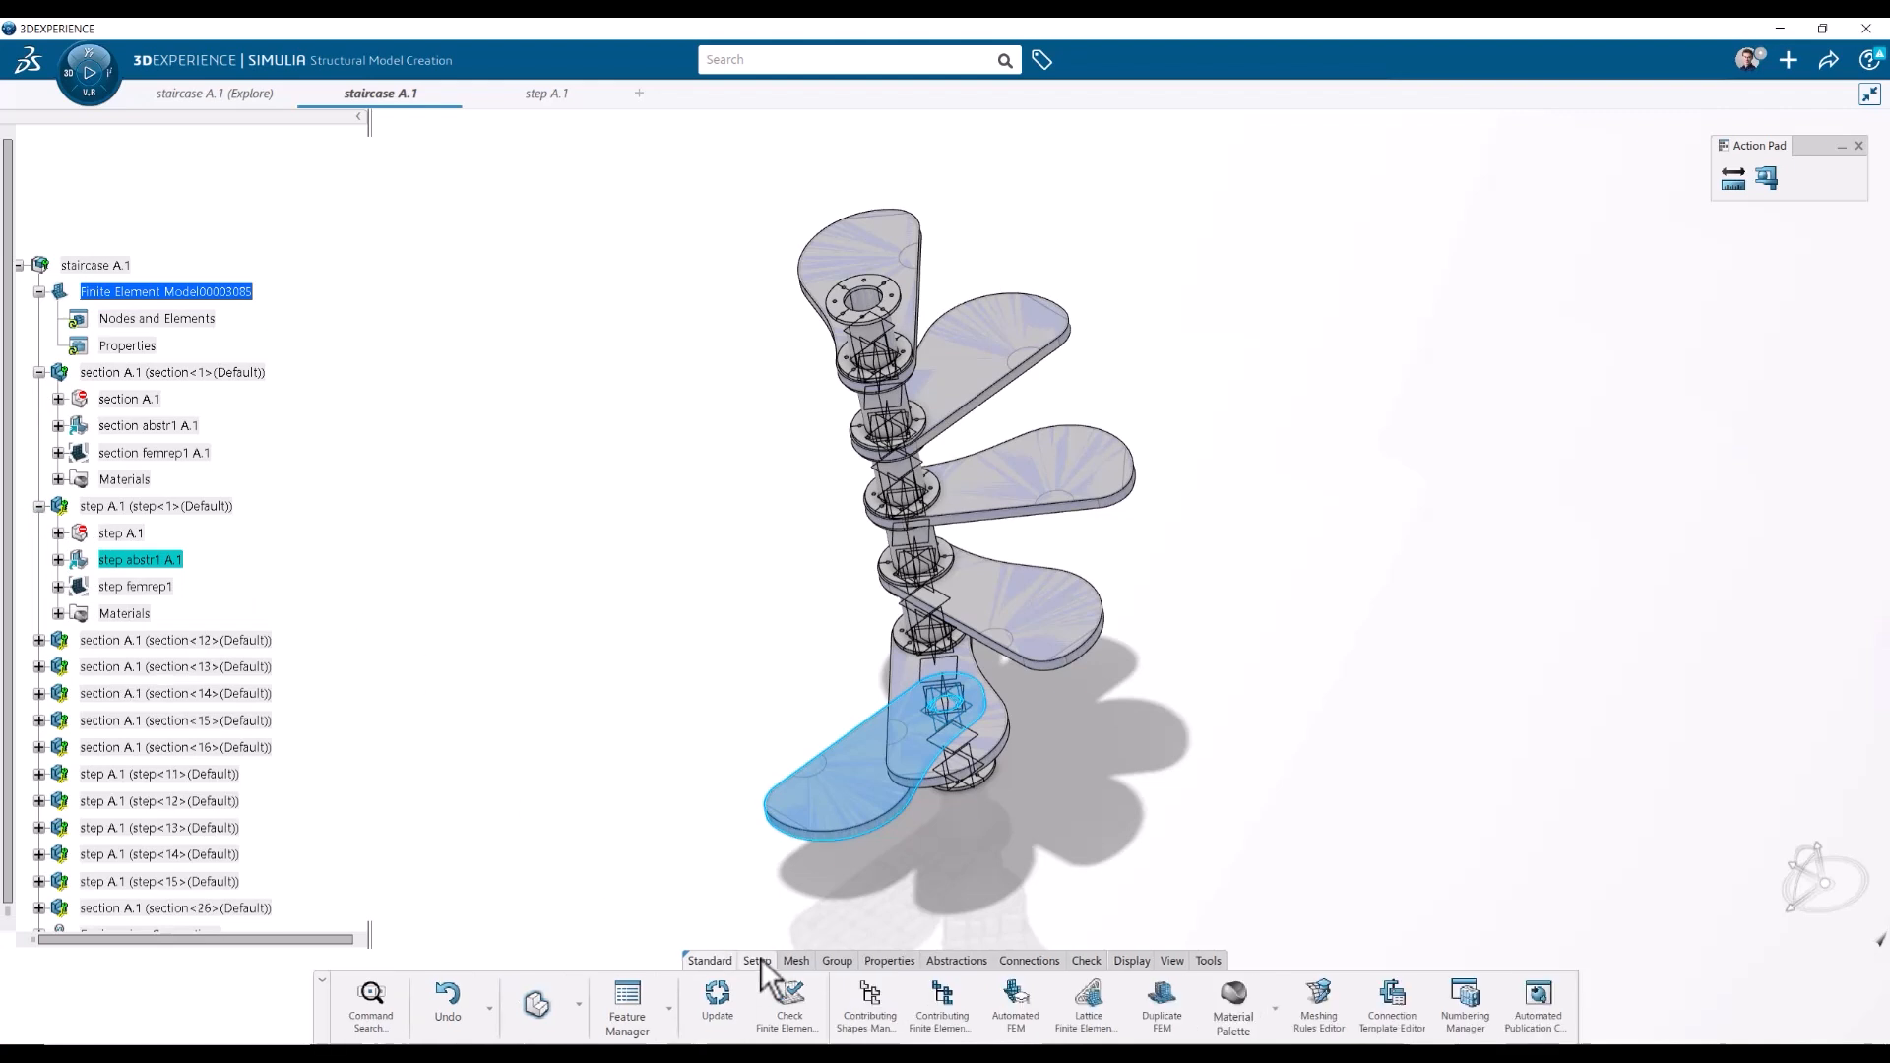
left_click(870, 1024)
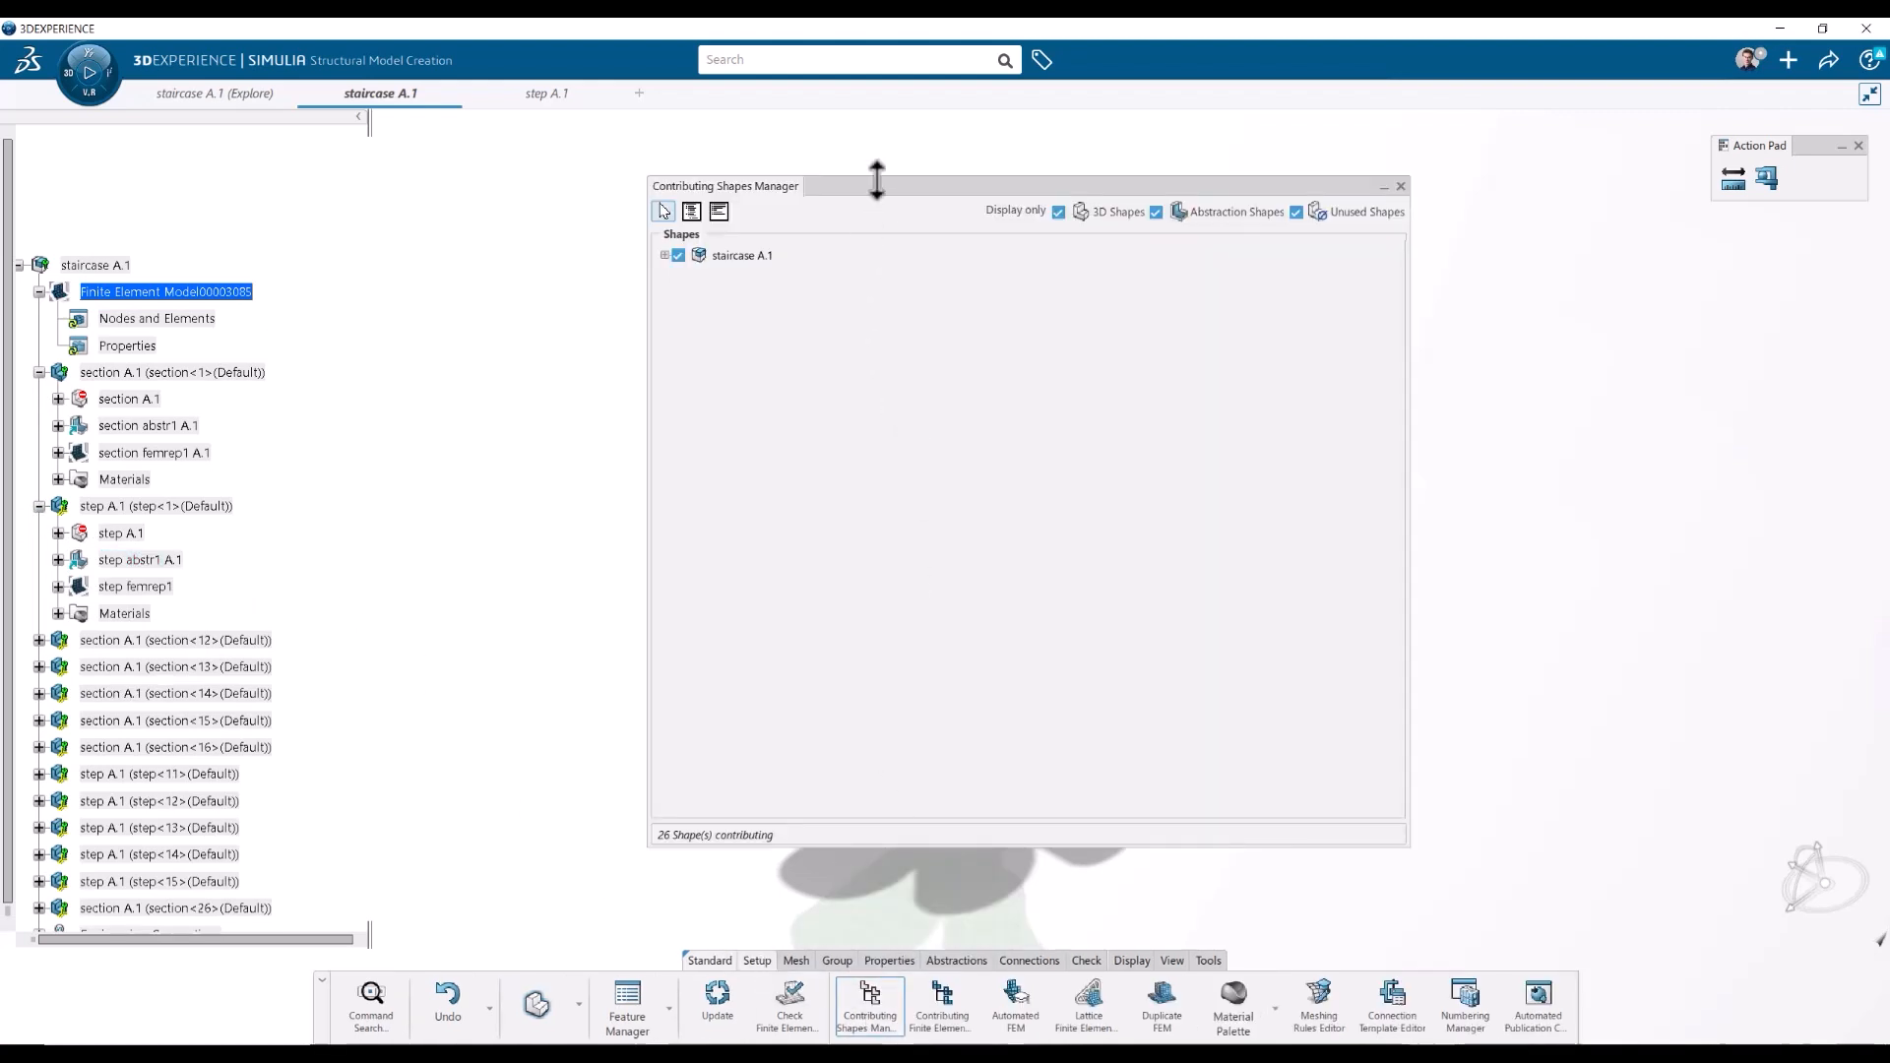
left_click_drag(878, 178, 1037, 197)
left_click(822, 266)
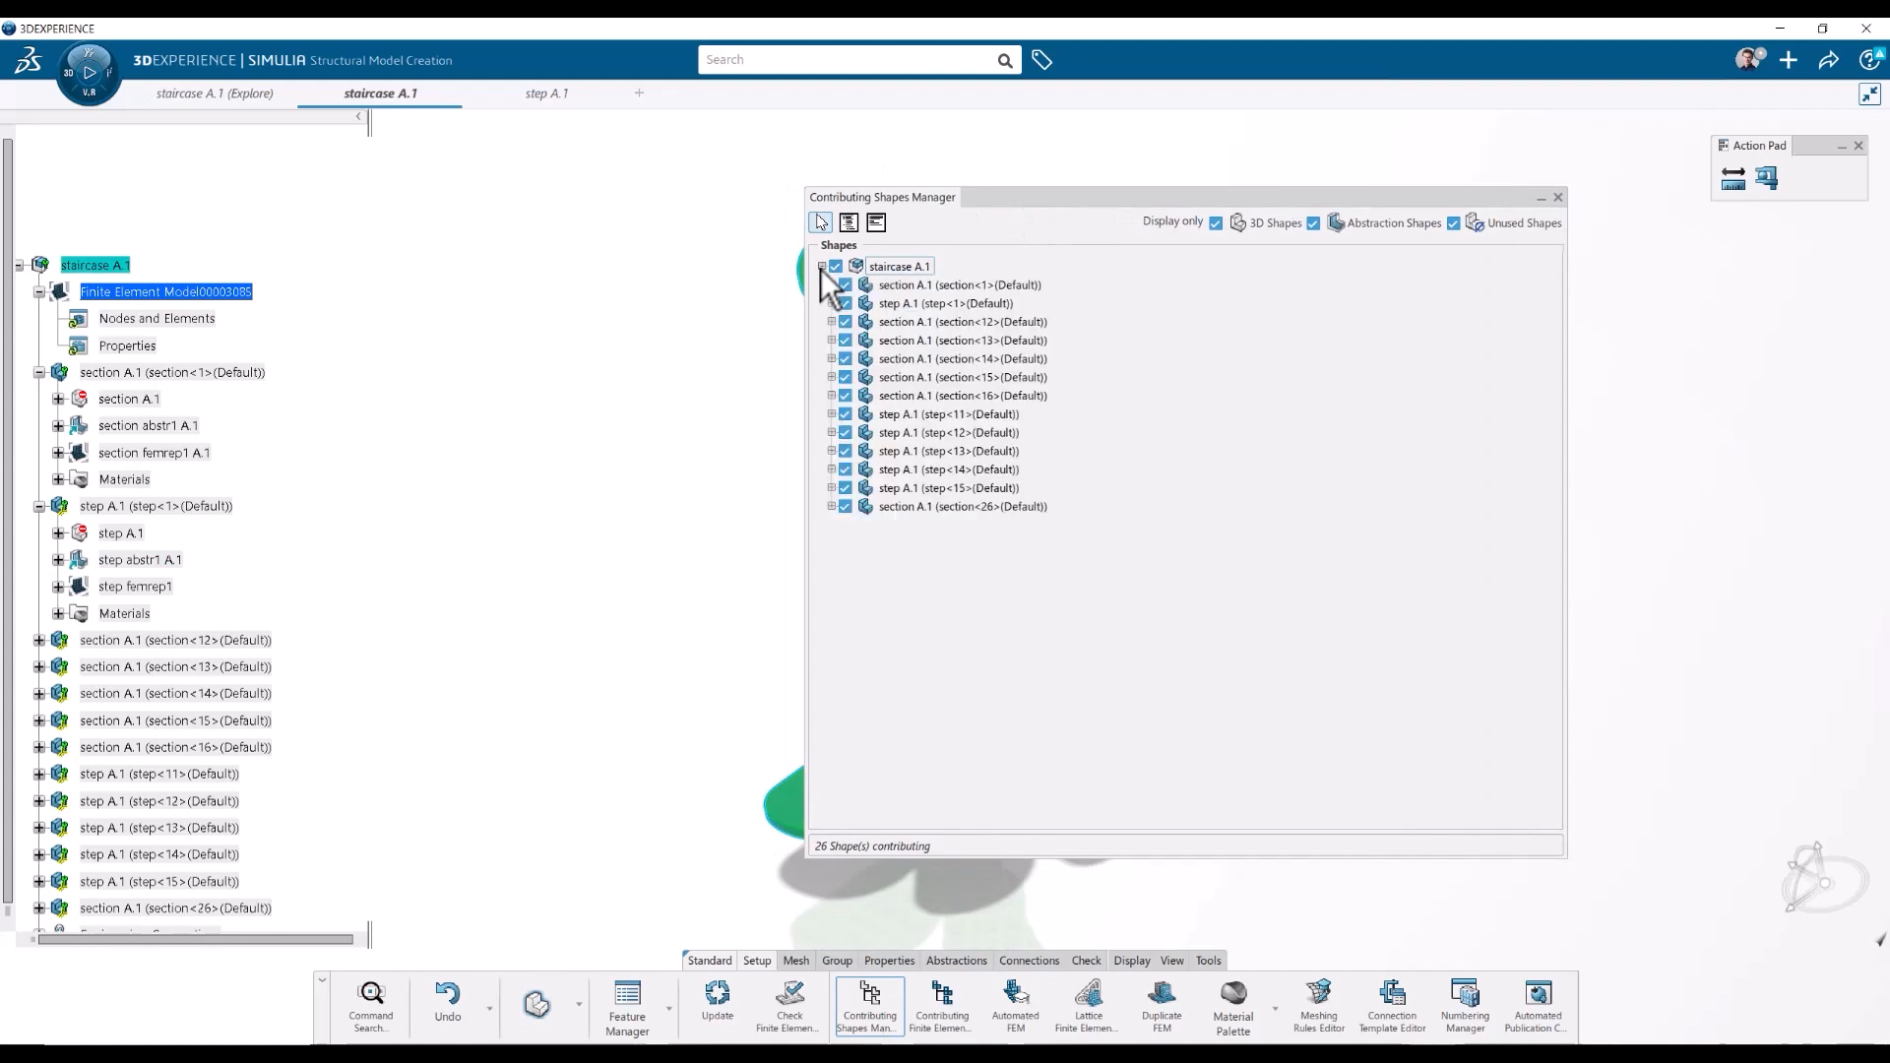
left_click(945, 284)
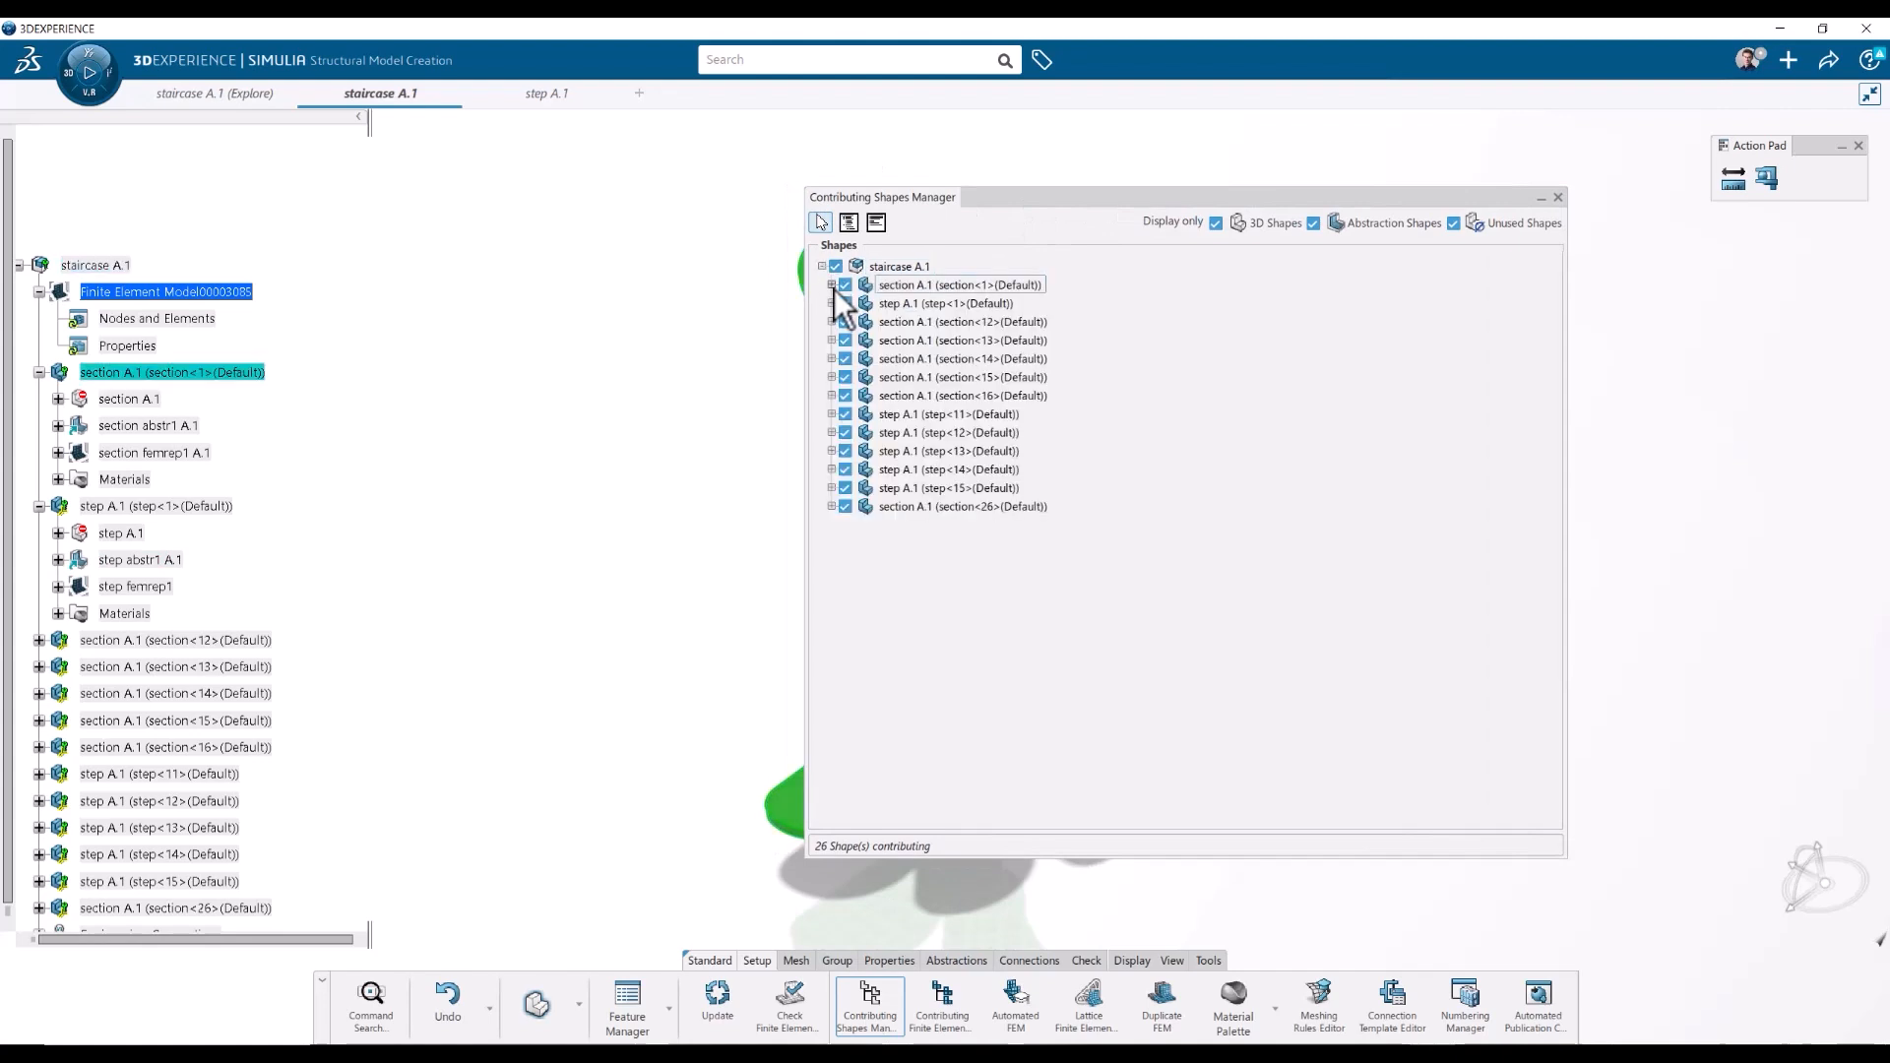
left_click(1211, 288)
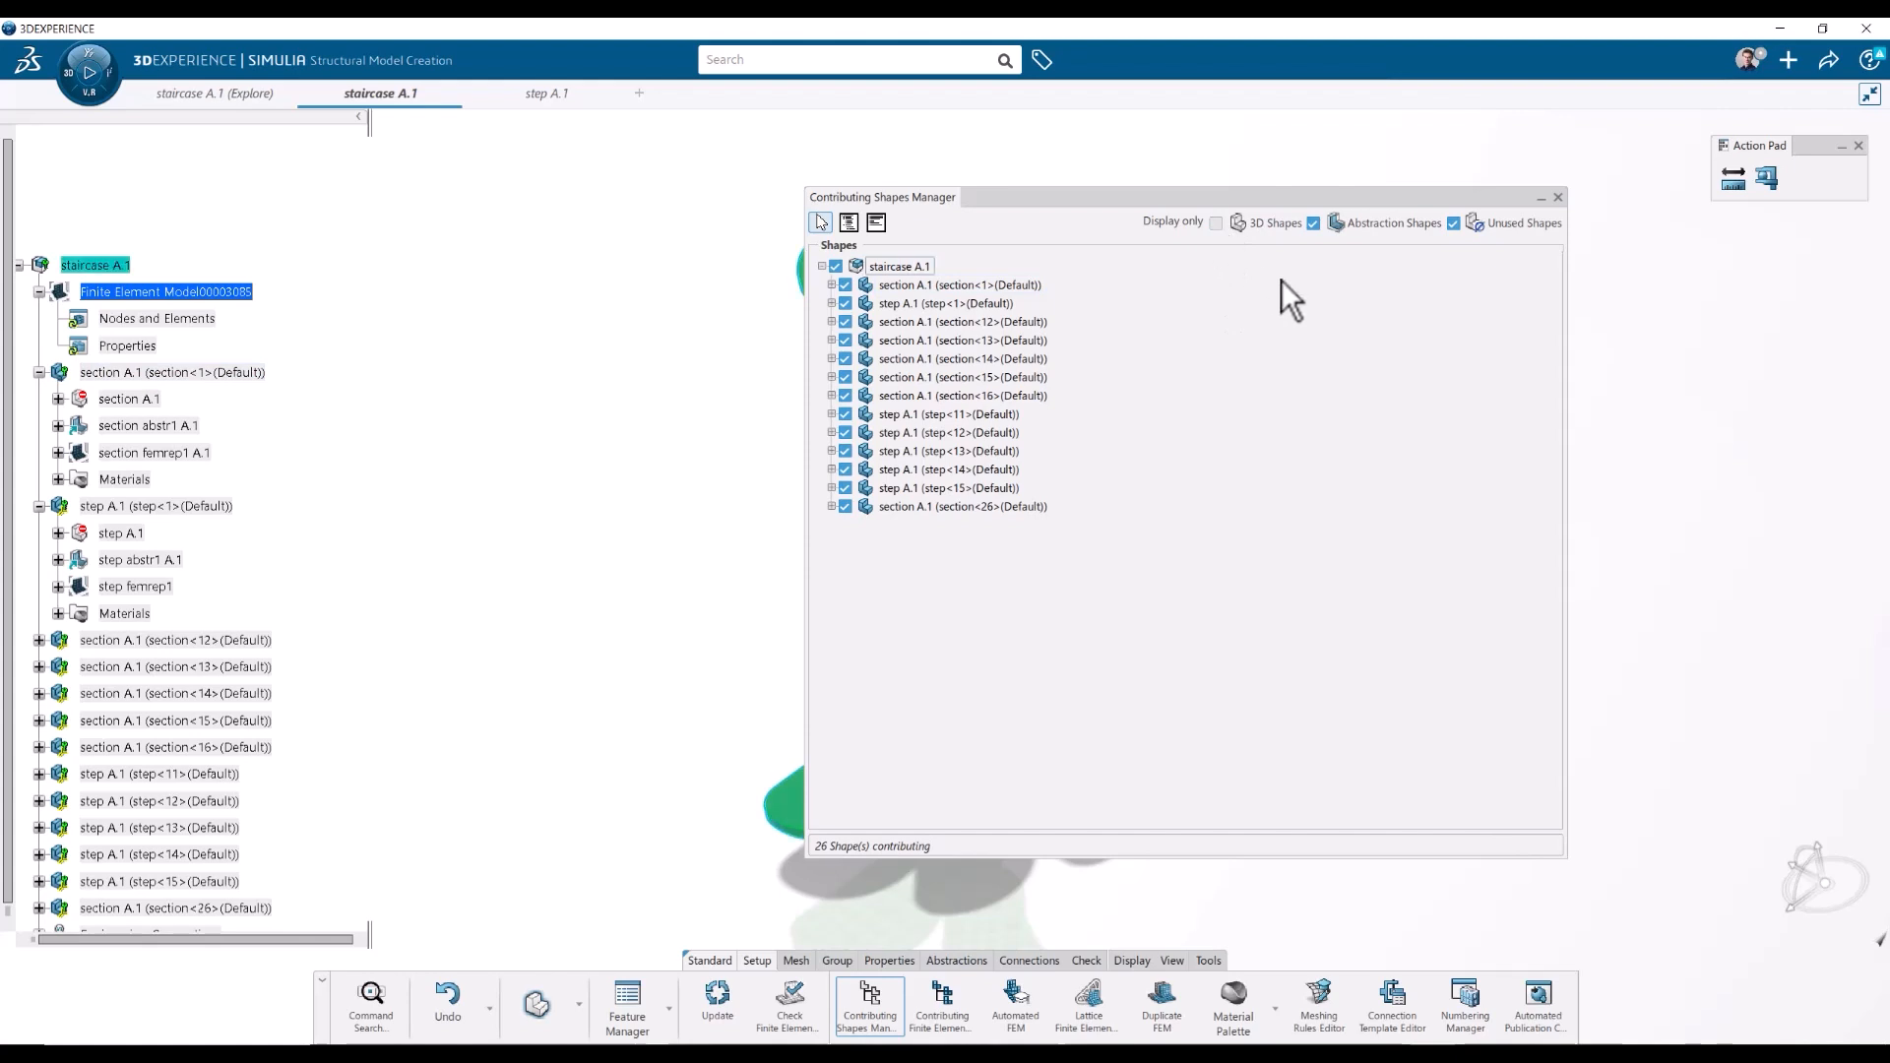
- Exclude the original section A.1 and step A.1 shapes of section<1> and step<1>, leaving only their abstraction shapes contributing
left_click(886, 285)
left_click(831, 284)
left_click(837, 340)
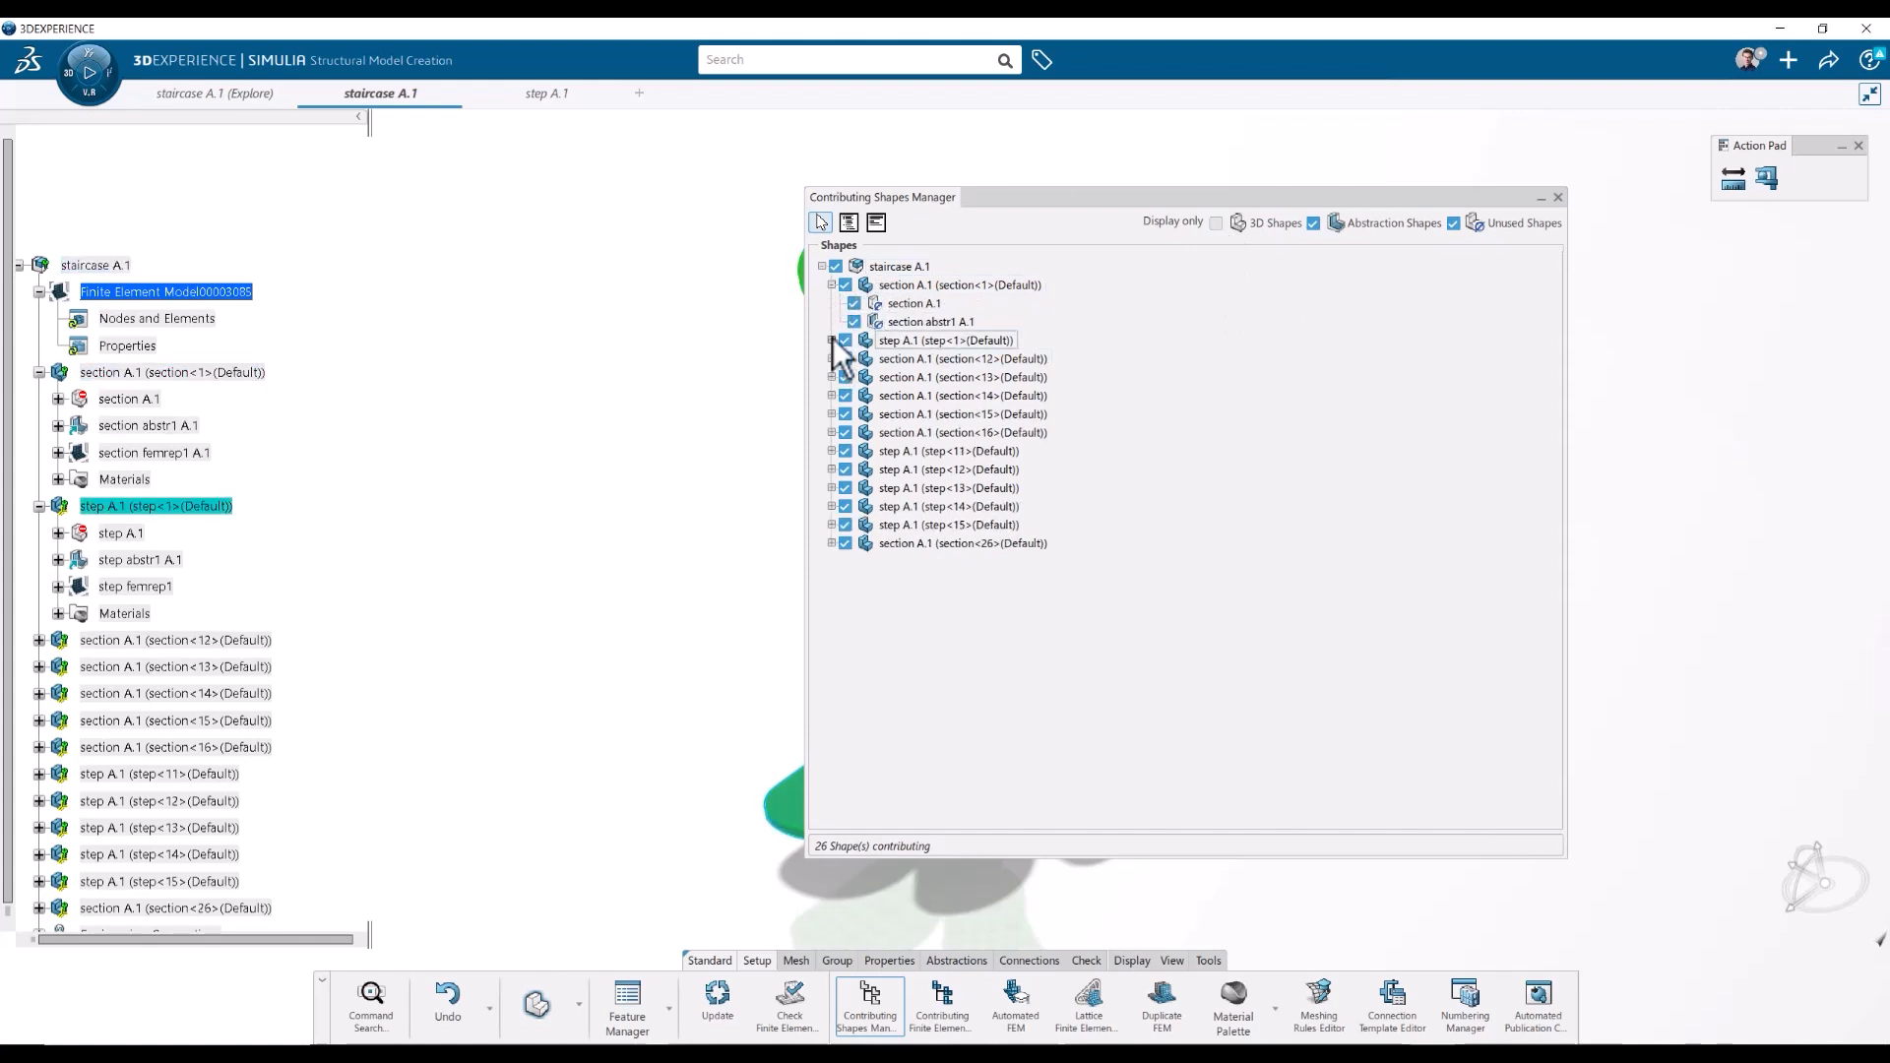
left_click(832, 341)
left_click(854, 358)
left_click(854, 303)
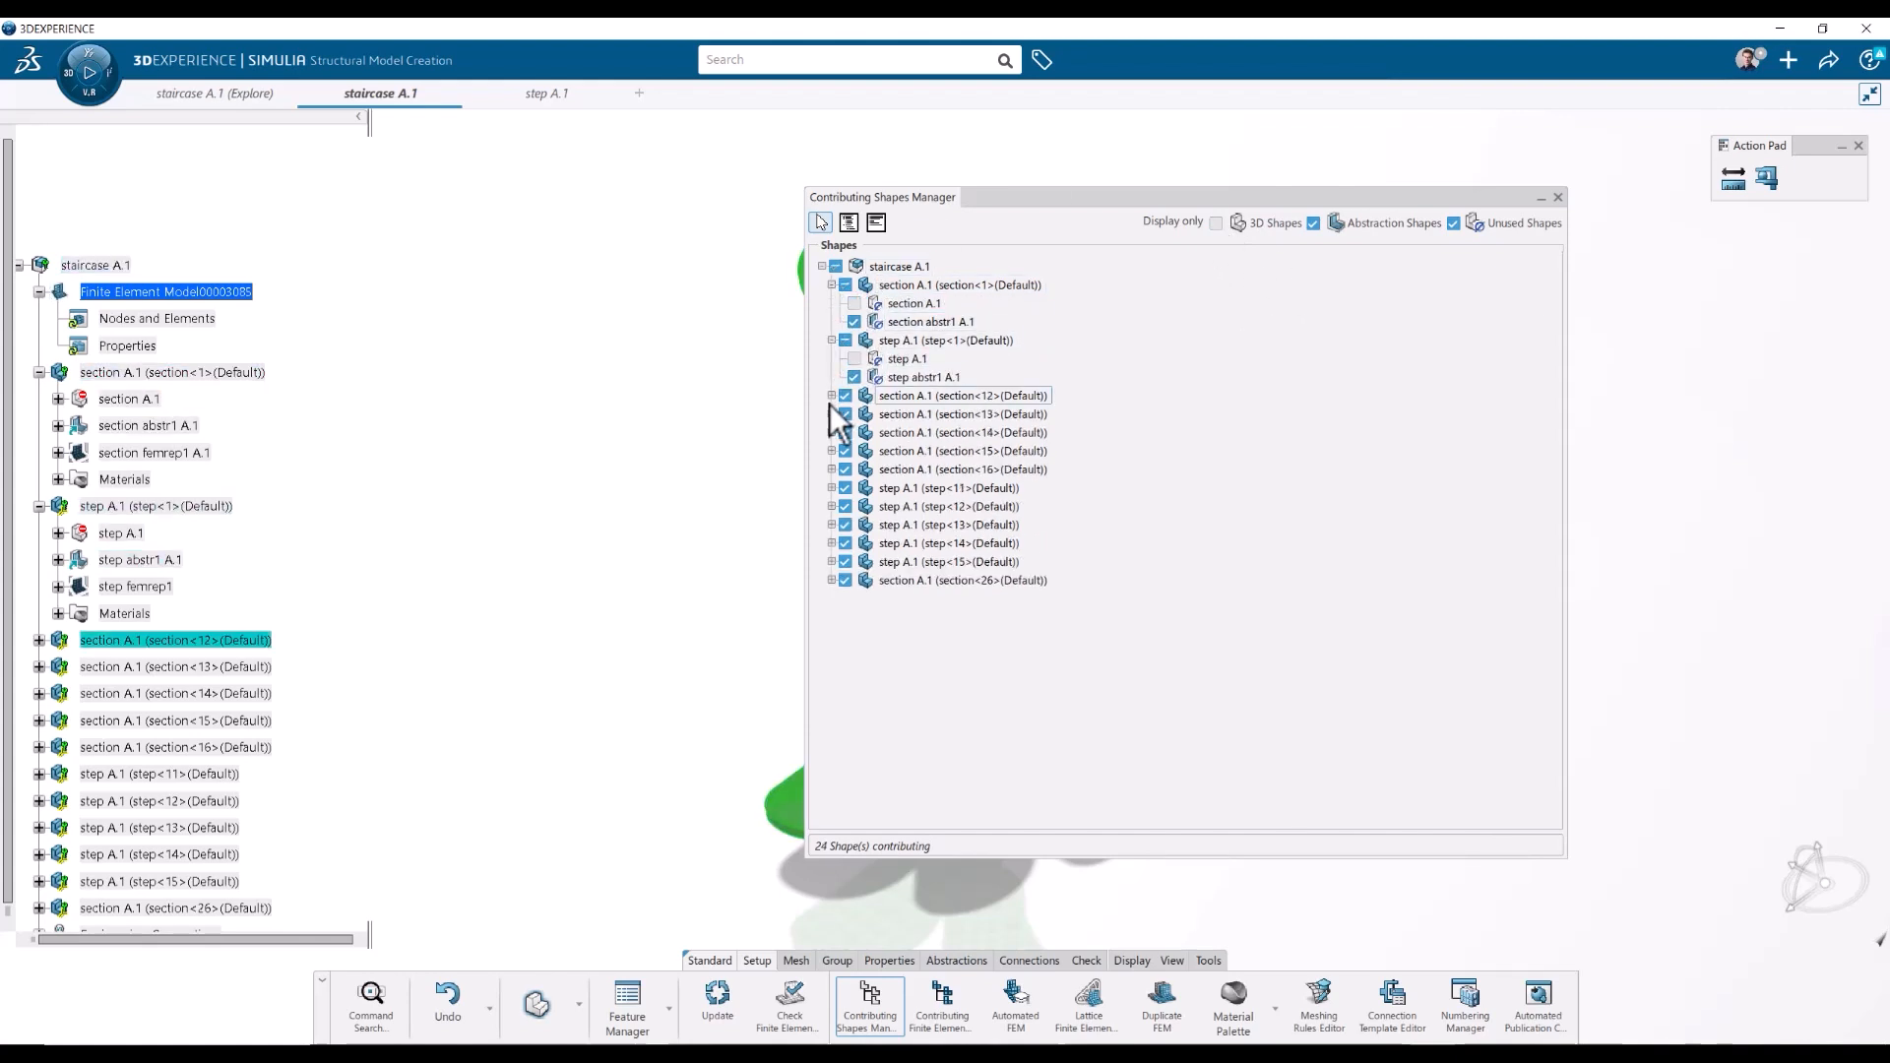
- Exclude the original section A.1 shape of components section<12> through section<16> from the contributing shapes
left_click(832, 396)
left_click(855, 414)
left_click(832, 451)
left_click(855, 470)
left_click(832, 506)
left_click(855, 525)
left_click(832, 562)
left_click(854, 580)
left_click(832, 618)
left_click(854, 635)
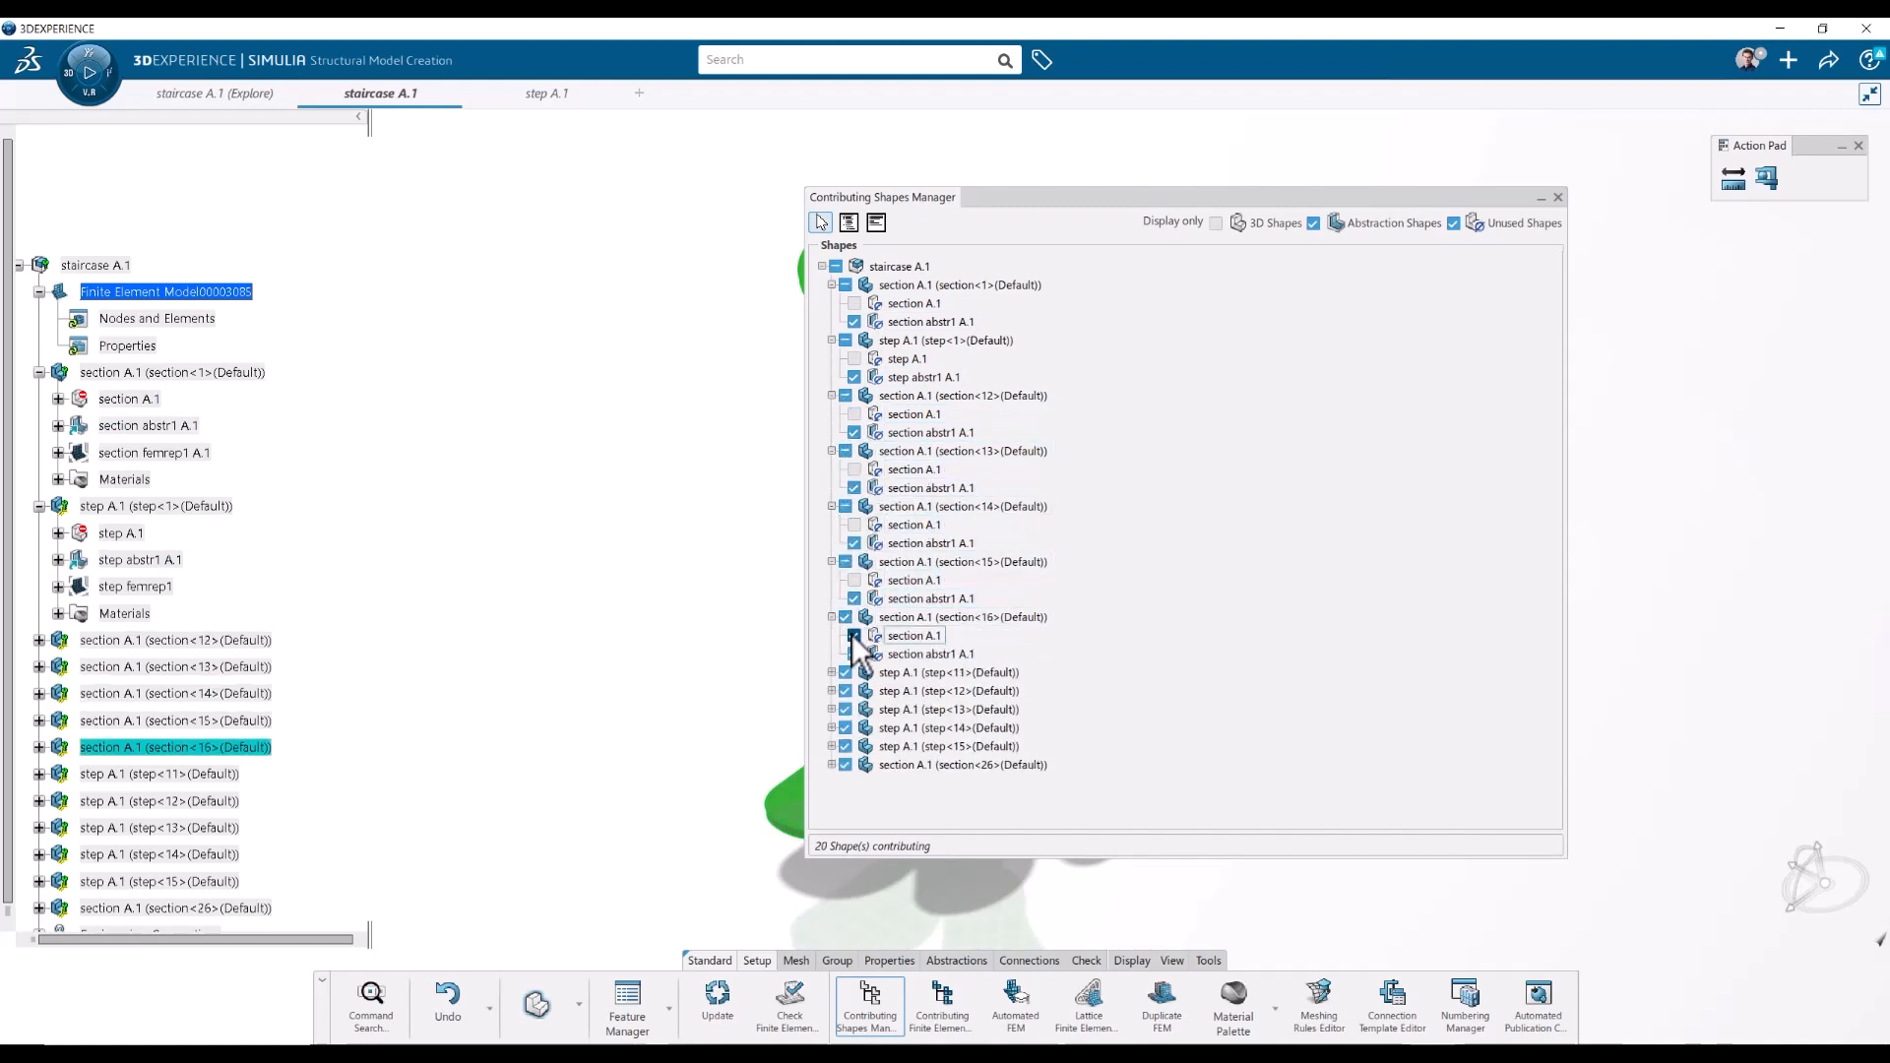
- Exclude the original step A.1 shape of components step<11> through step<14> from the contributing shapes
left_click(832, 673)
left_click(855, 691)
left_click(832, 728)
left_click(855, 747)
scroll(861, 751, "down", 1)
left_click(832, 761)
left_click(854, 780)
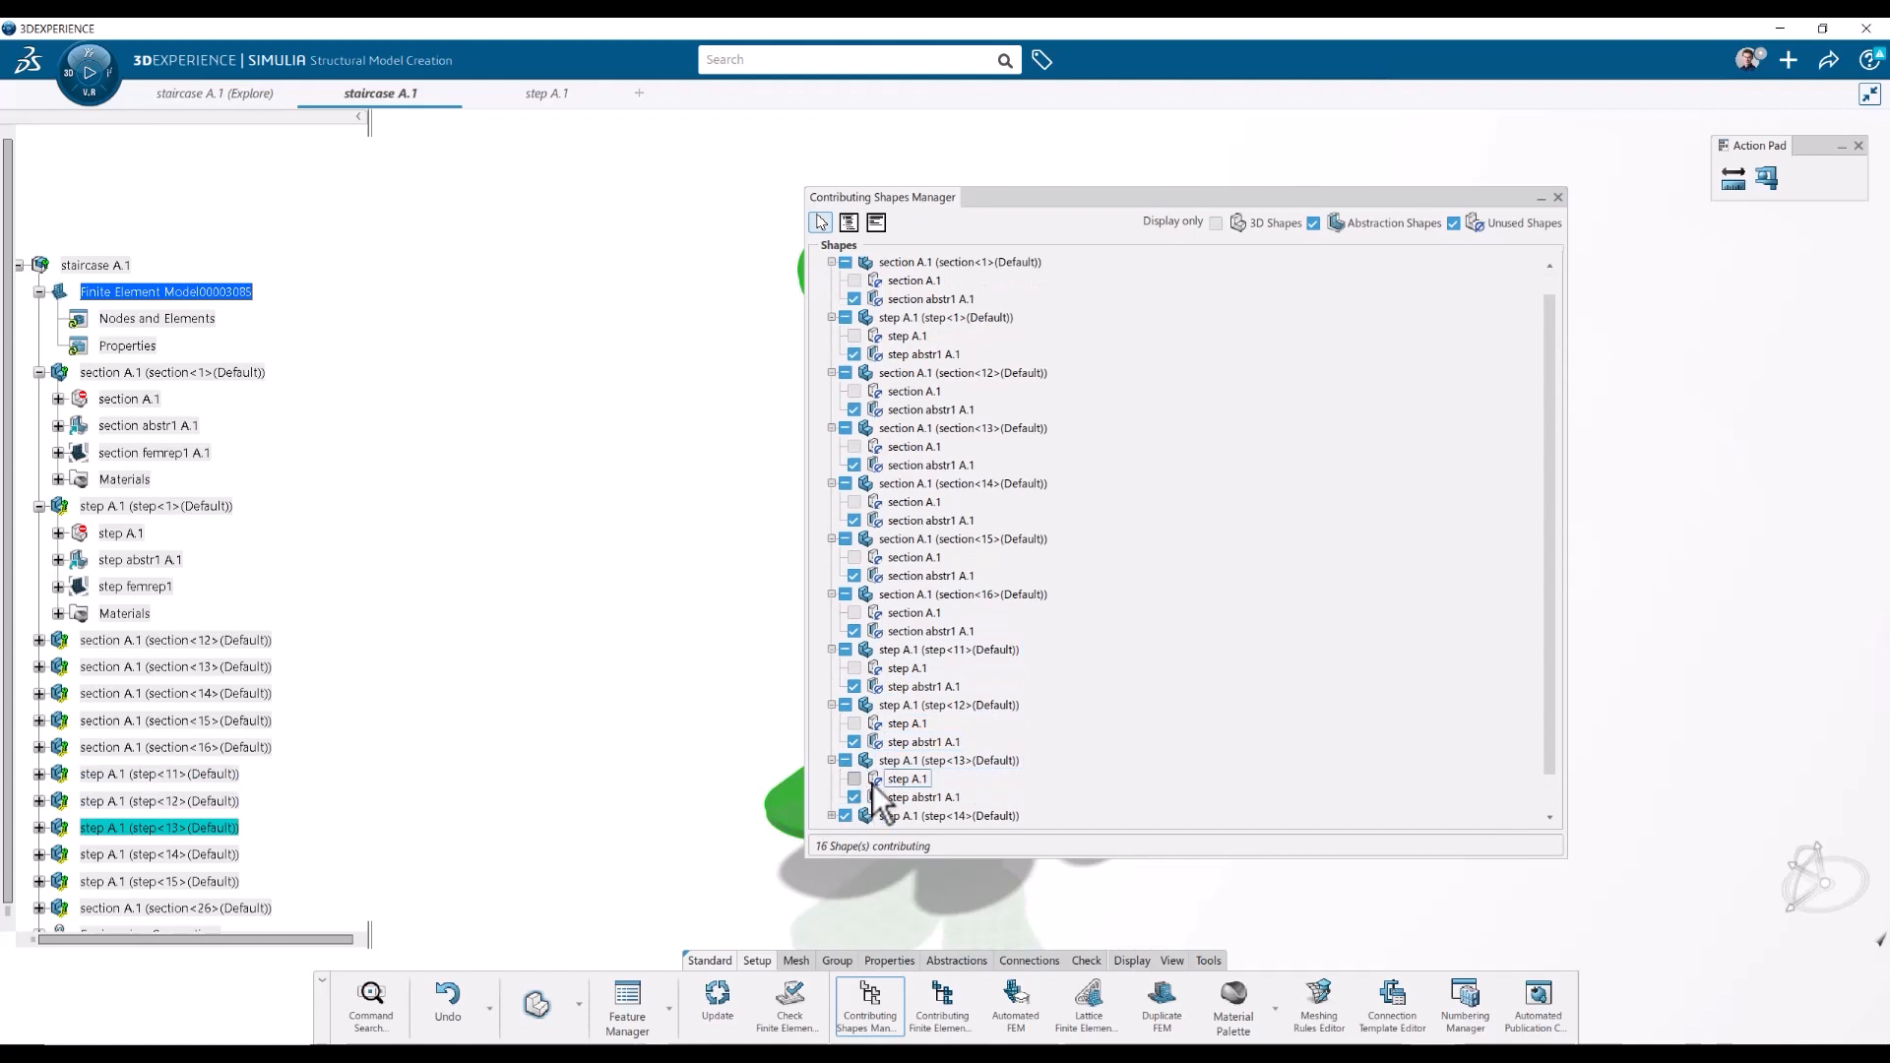
scroll(863, 794, "down", 1)
left_click(832, 779)
left_click(854, 797)
- Exclude the original shapes of step<15> and section<26>, and close the Contributing Shapes Manager
scroll(871, 790, "down", 1)
scroll(879, 800, "up", 1)
left_click_drag(950, 857, 949, 948)
left_click(832, 889)
scroll(833, 898, "down", 1)
left_click(854, 871)
left_click(831, 905)
left_click(855, 887)
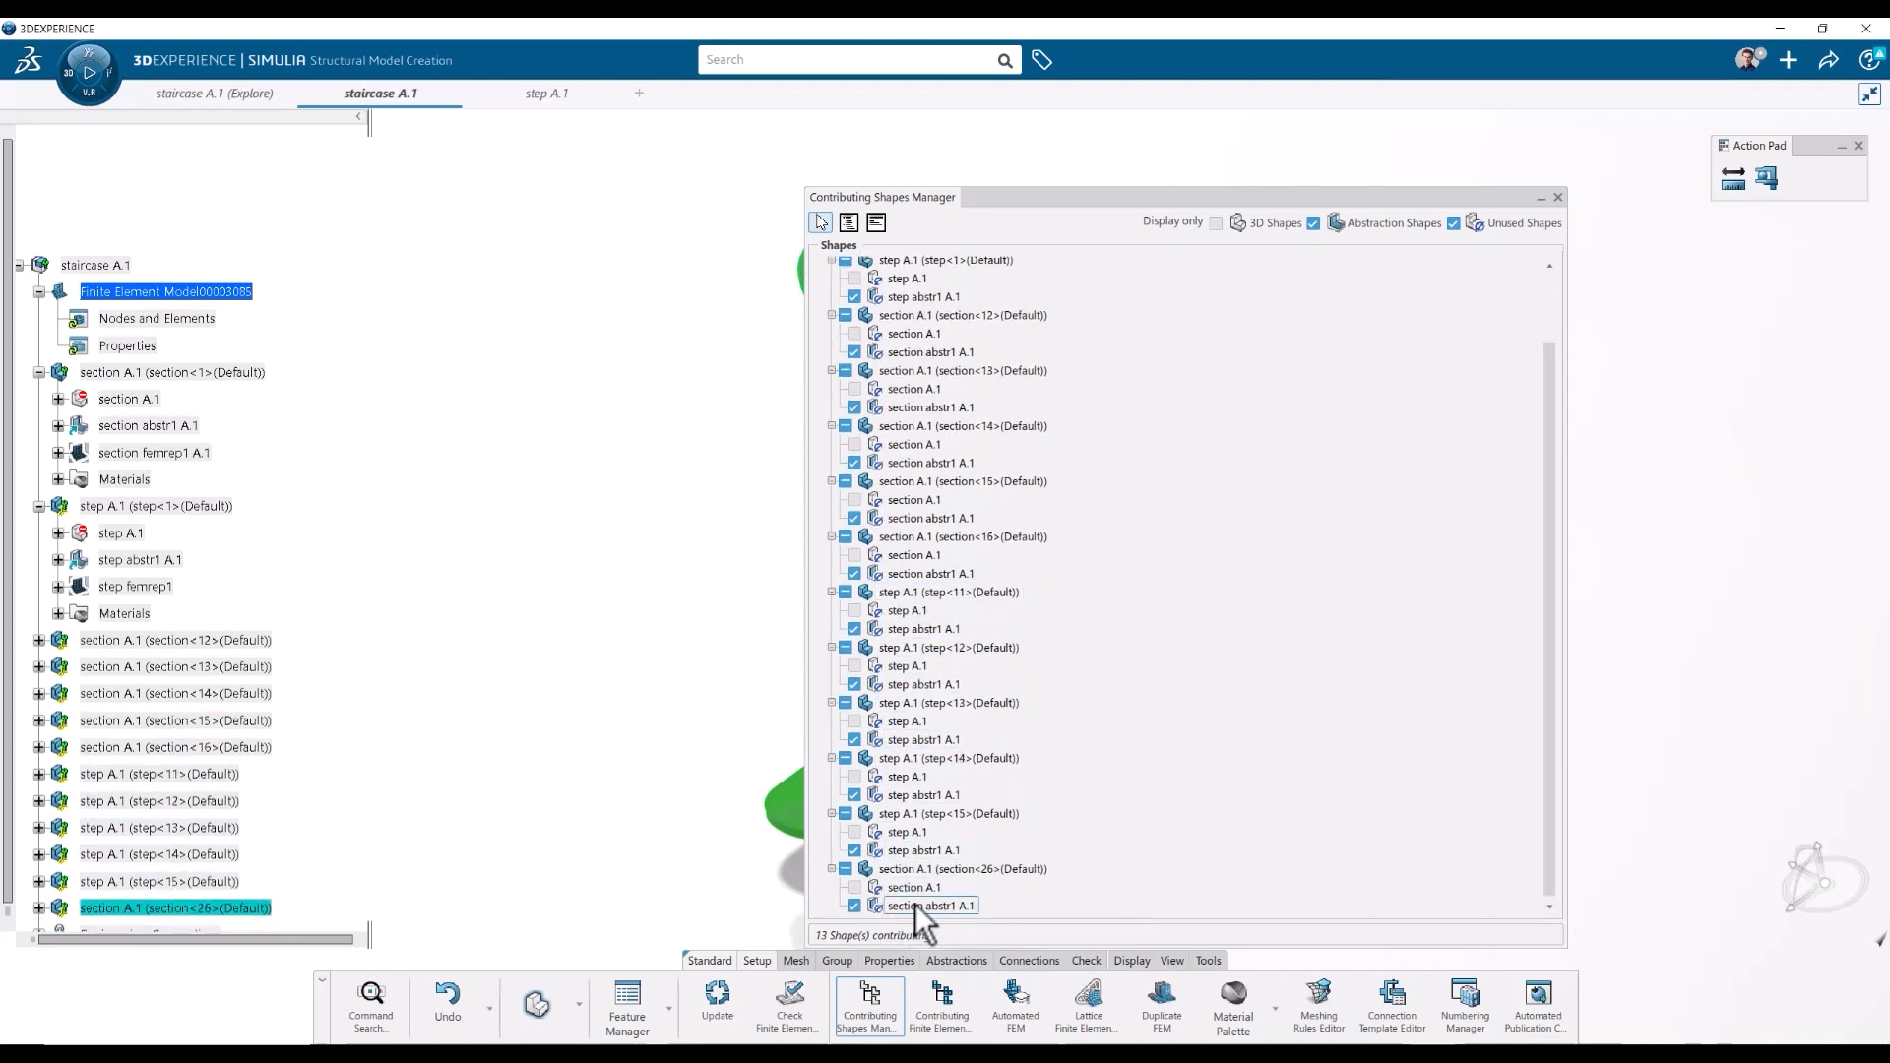
left_click(1558, 198)
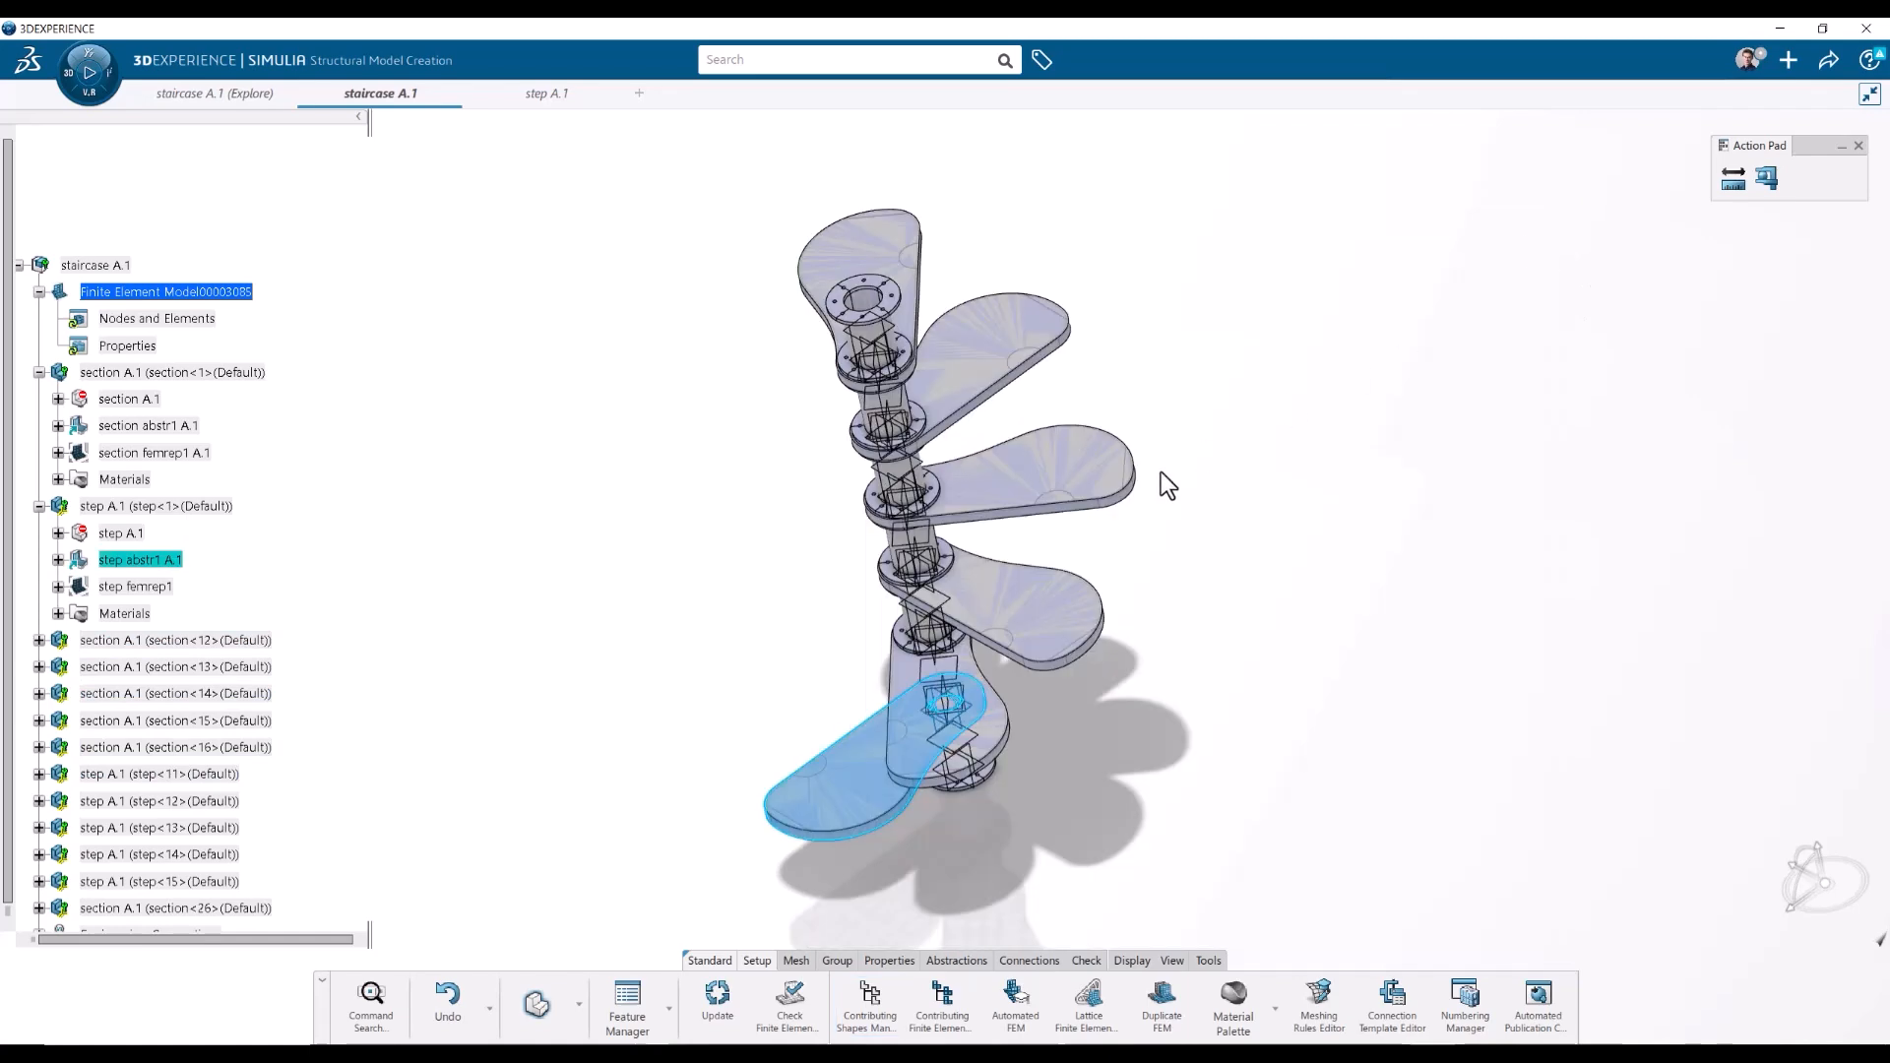
- Open the Contributing FEMs manager for the staircase finite element model and place it clear of the staircase geometry
left_click(948, 1004)
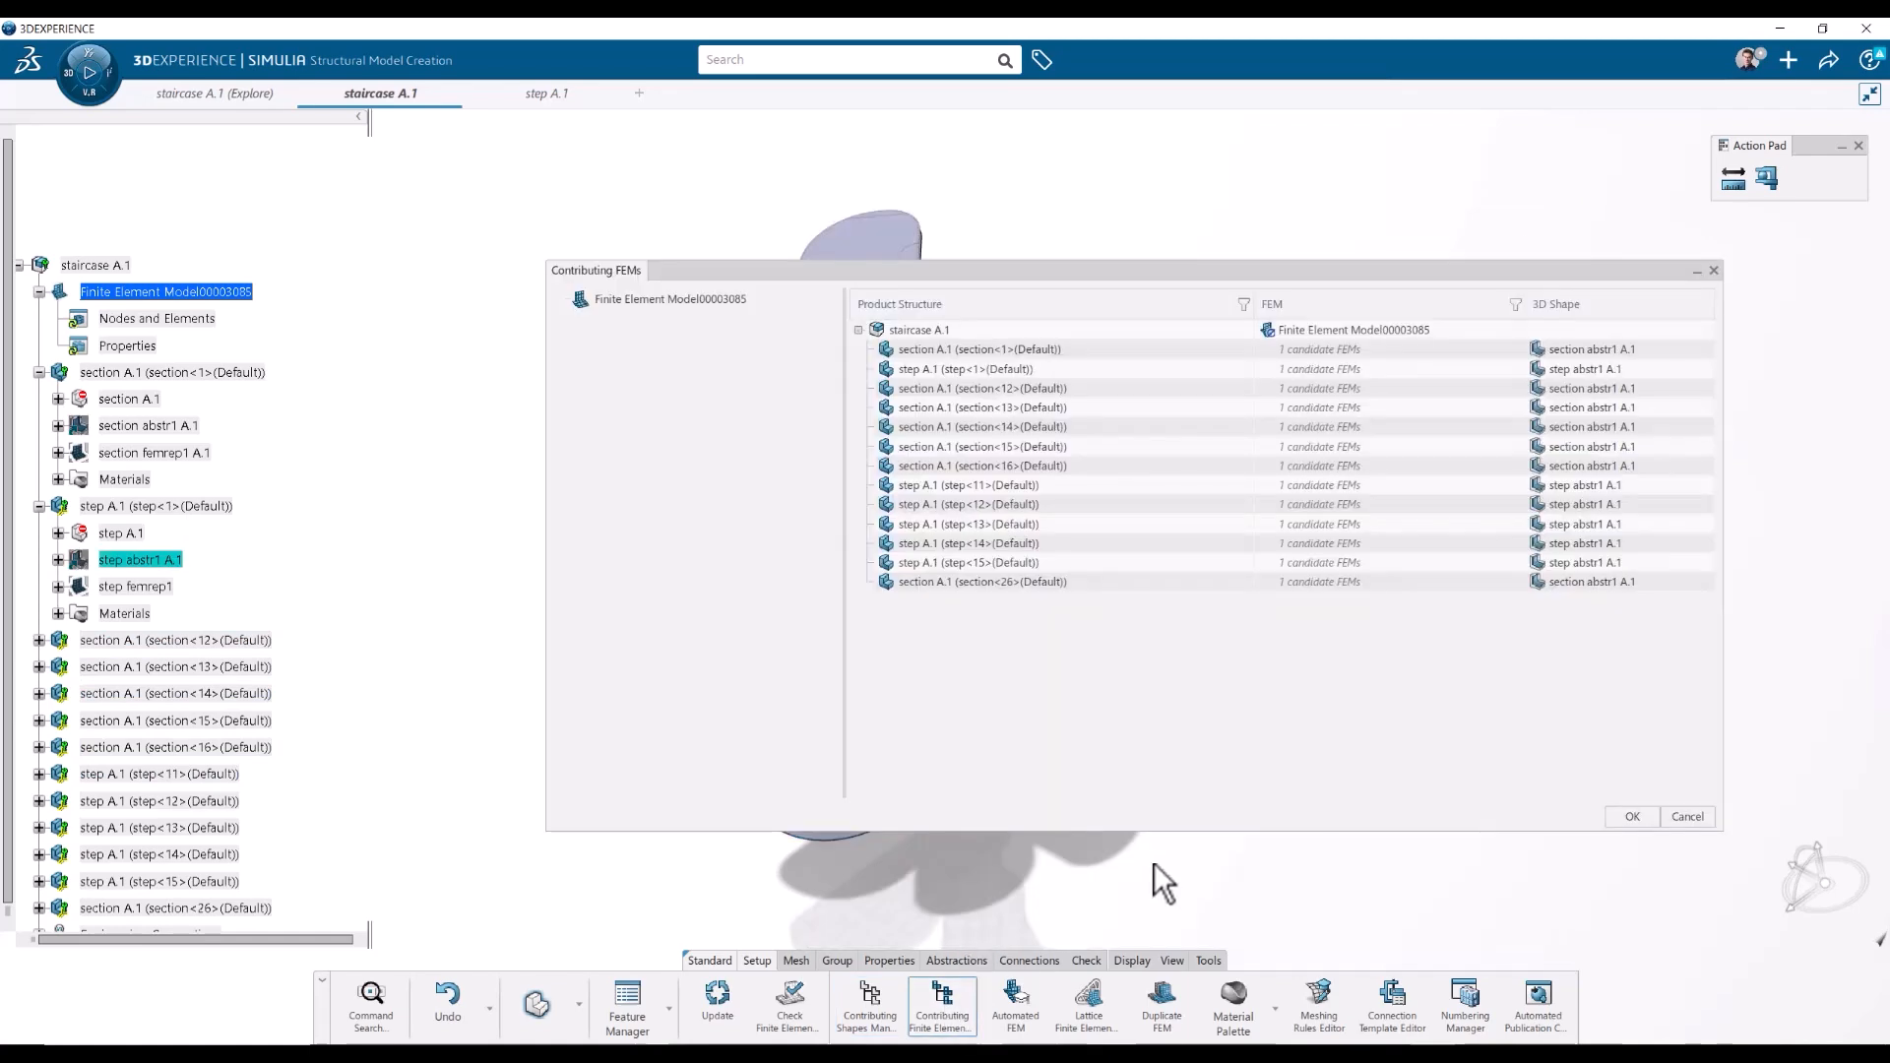
left_click_drag(1331, 272, 1207, 273)
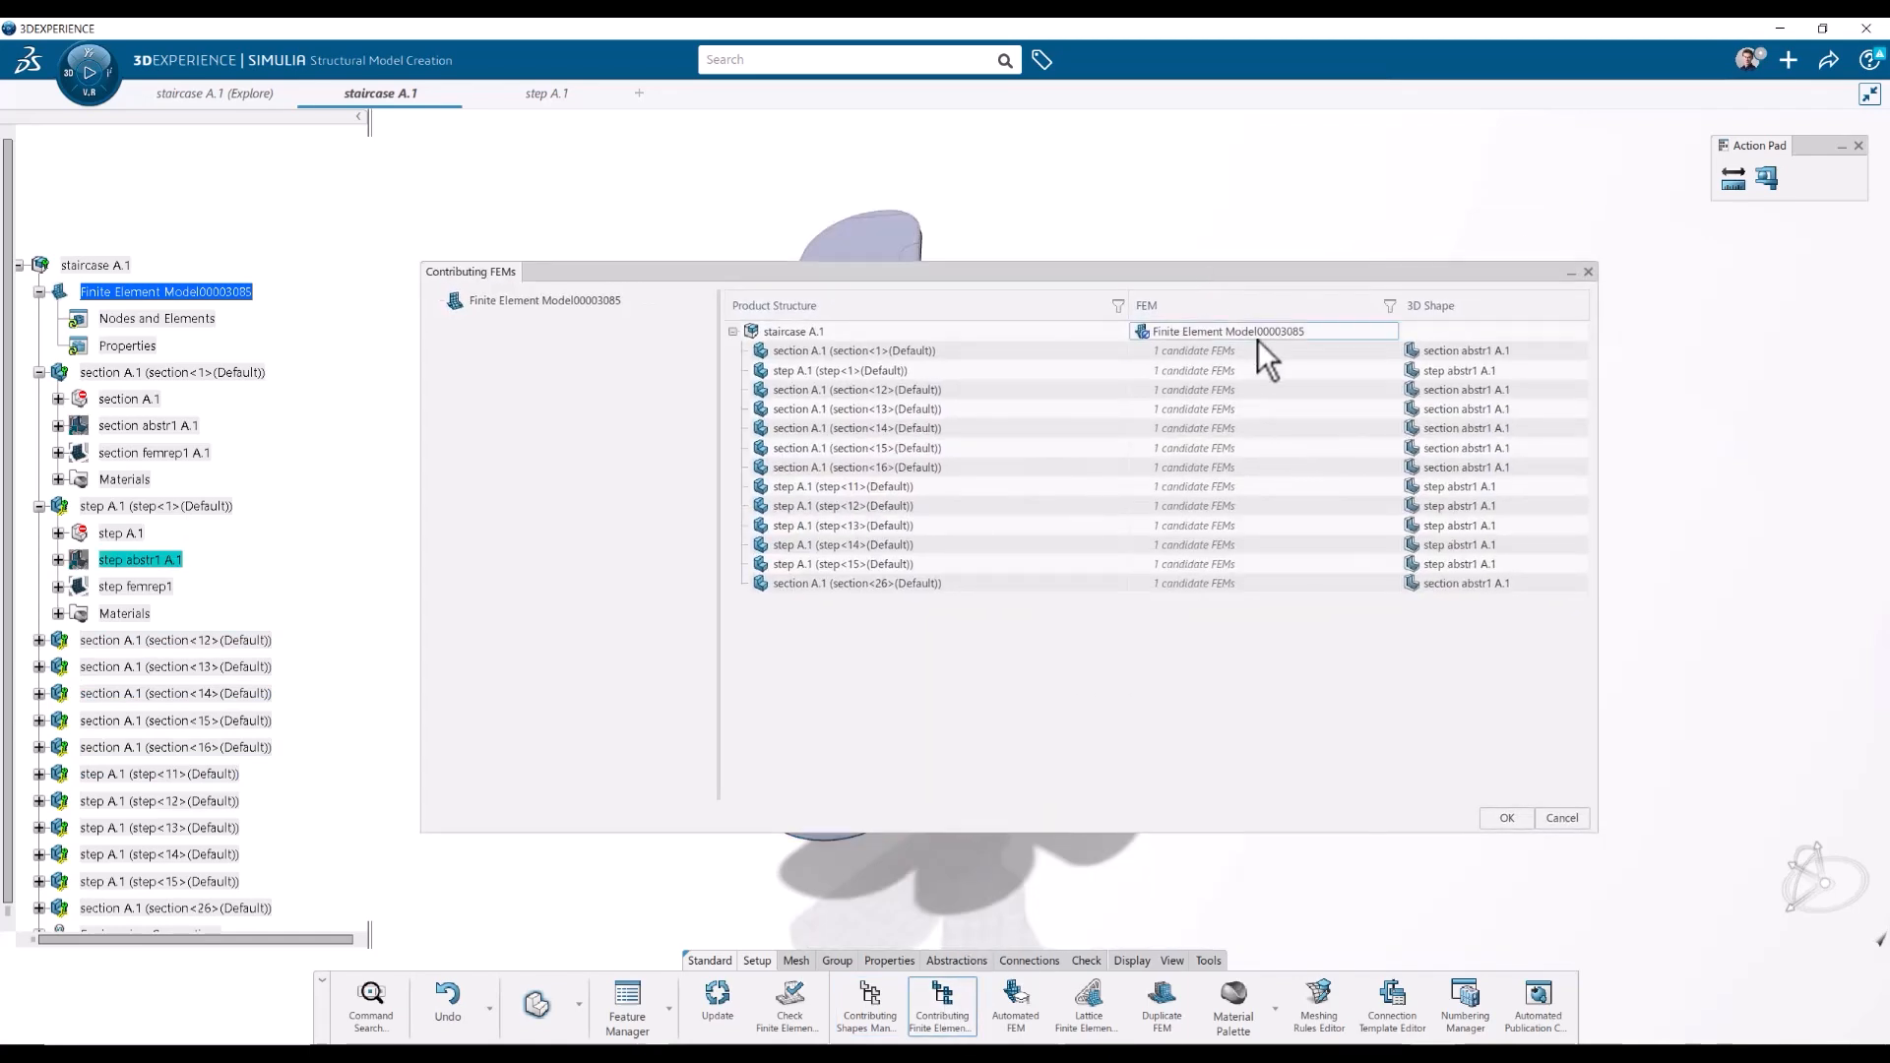
right_click(1206, 354)
left_click(1203, 287)
left_click_drag(1054, 275, 1191, 293)
left_click_drag(560, 524, 1005, 529)
left_click_drag(1180, 287, 1292, 278)
- Open the Visibility Manager beside the staircase and show only the contributing FE models and contributing shapes
right_click(1020, 204)
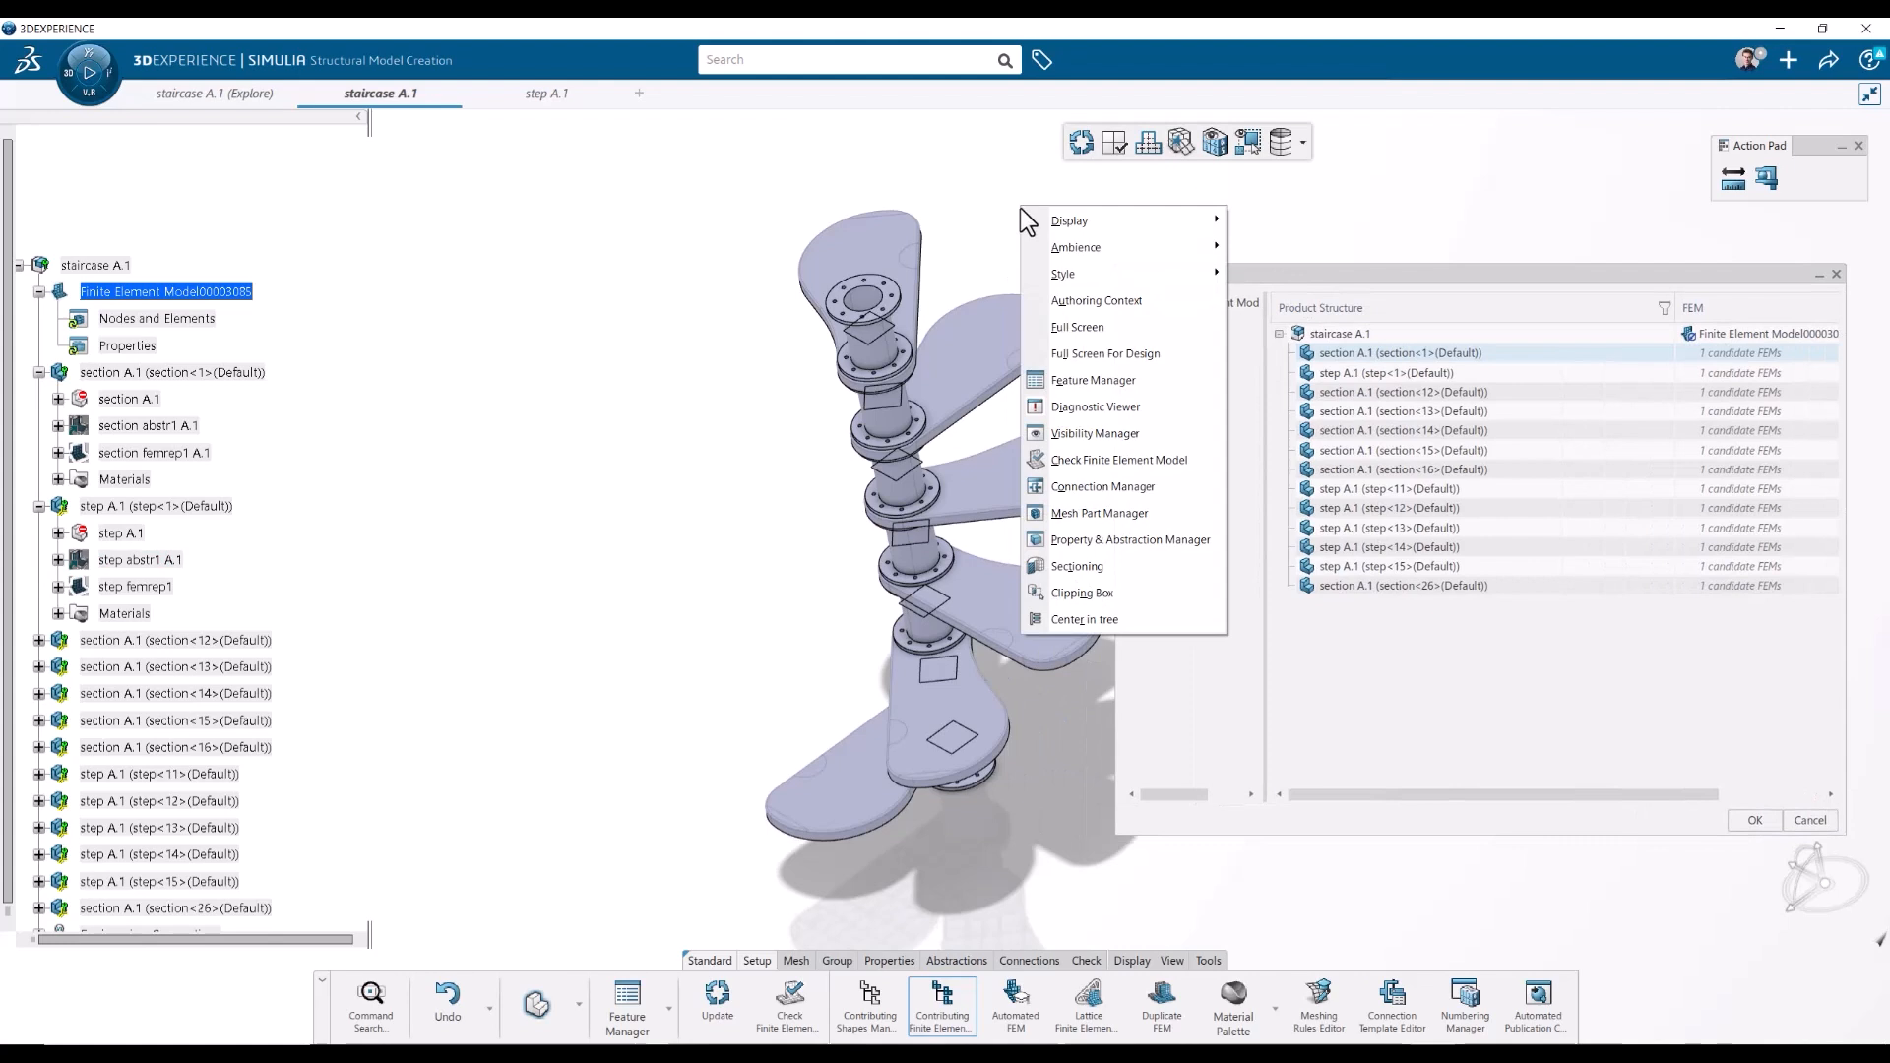
left_click(1079, 434)
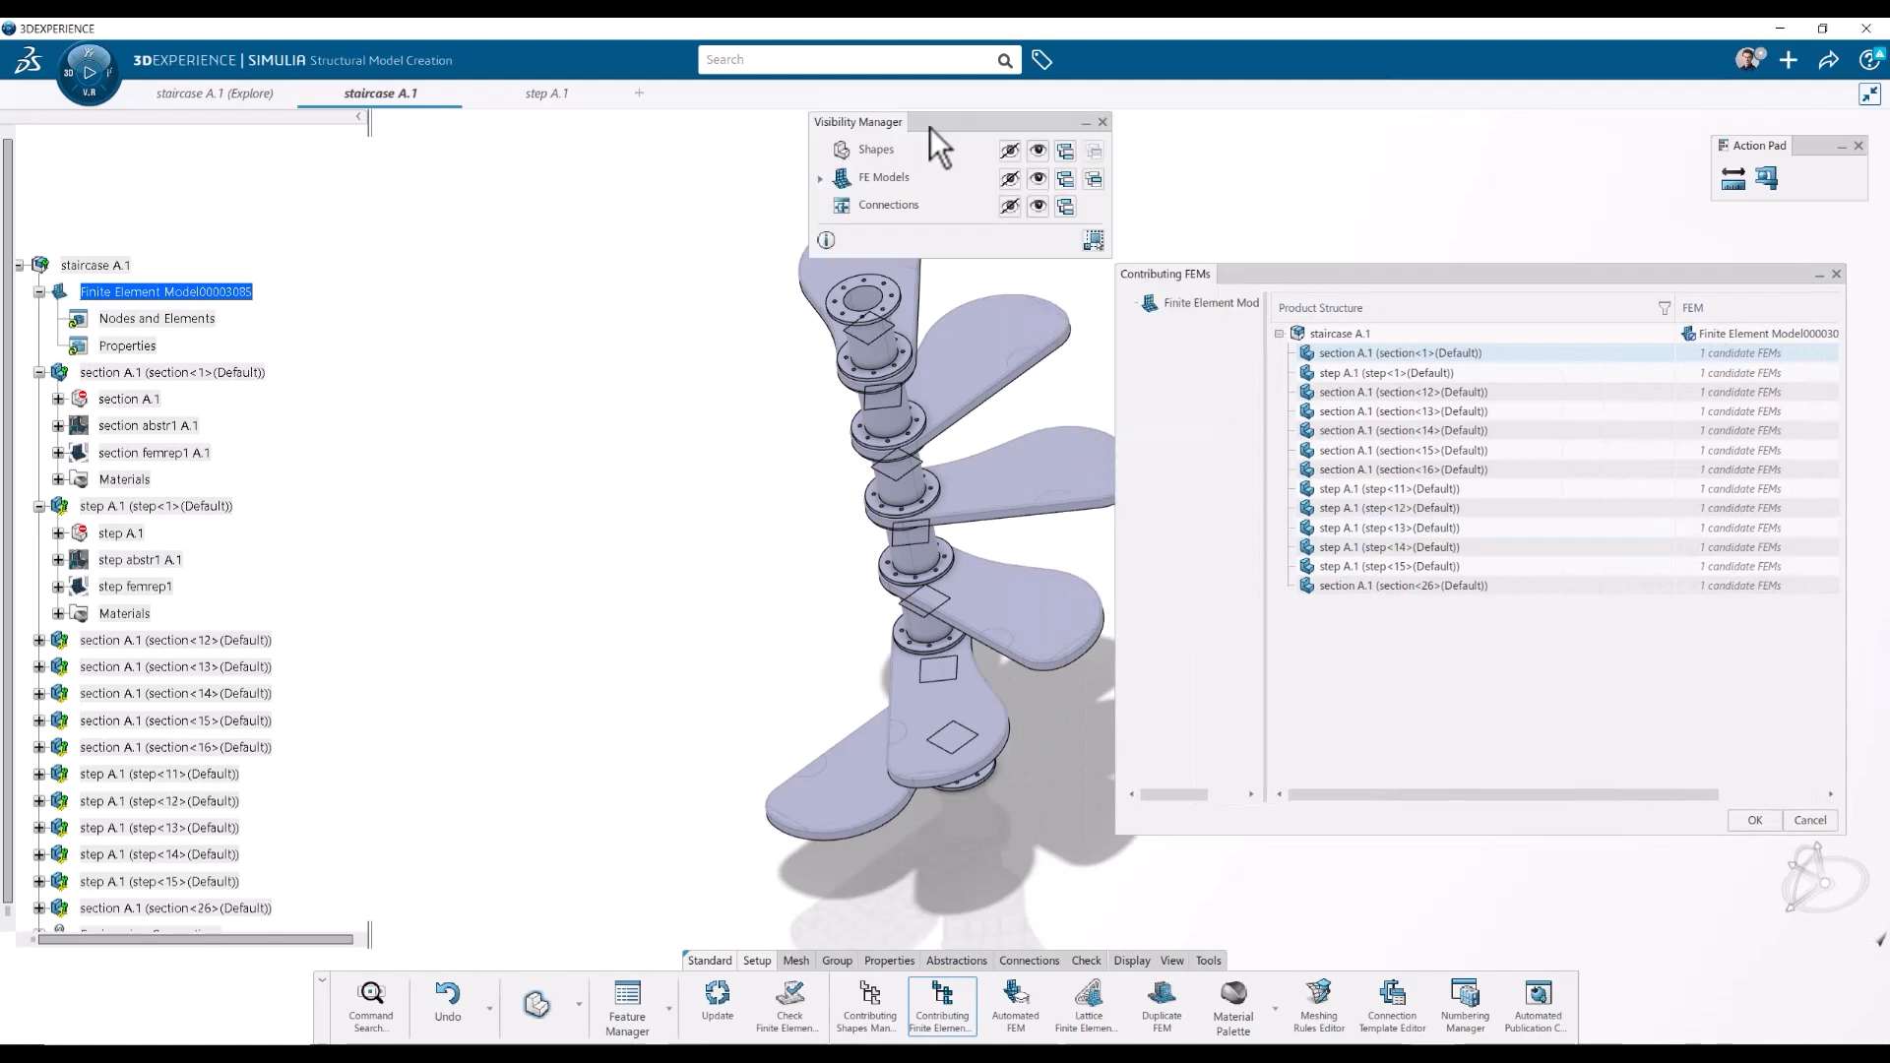
left_click_drag(930, 127, 527, 297)
left_click(638, 350)
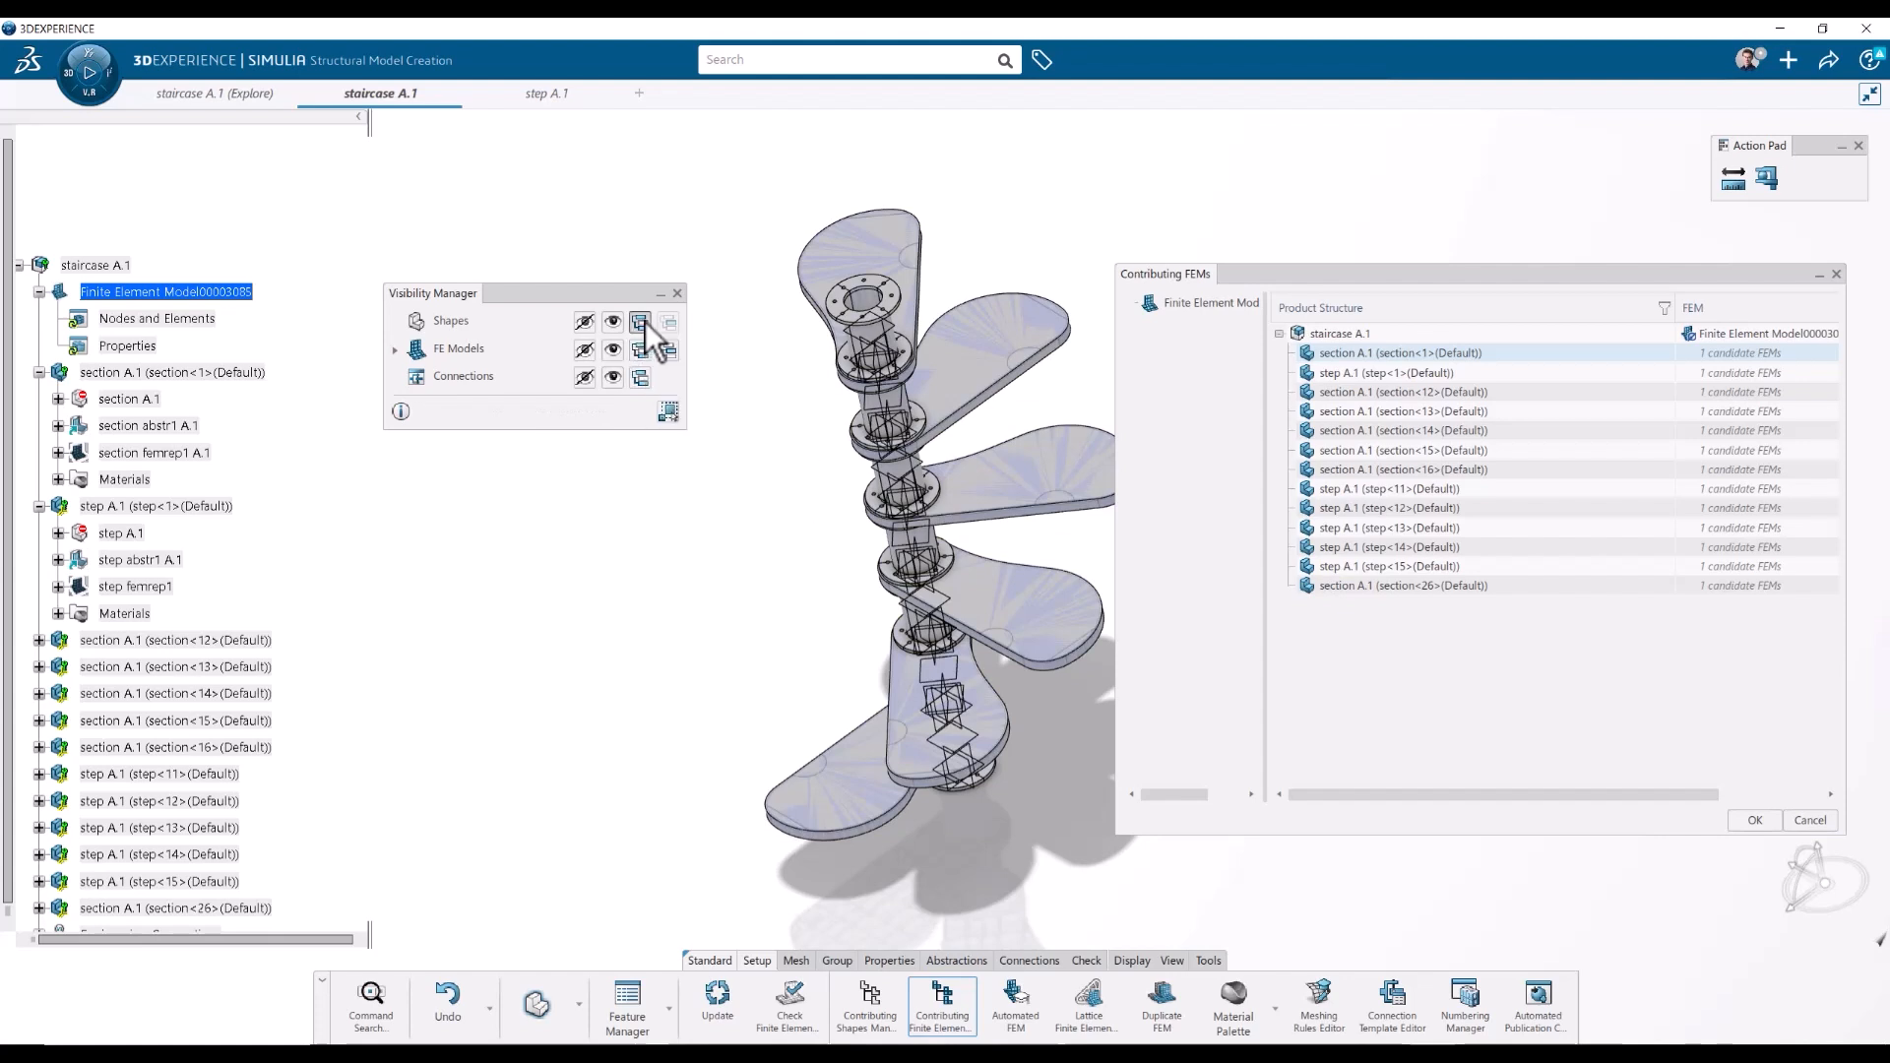
left_click(646, 321)
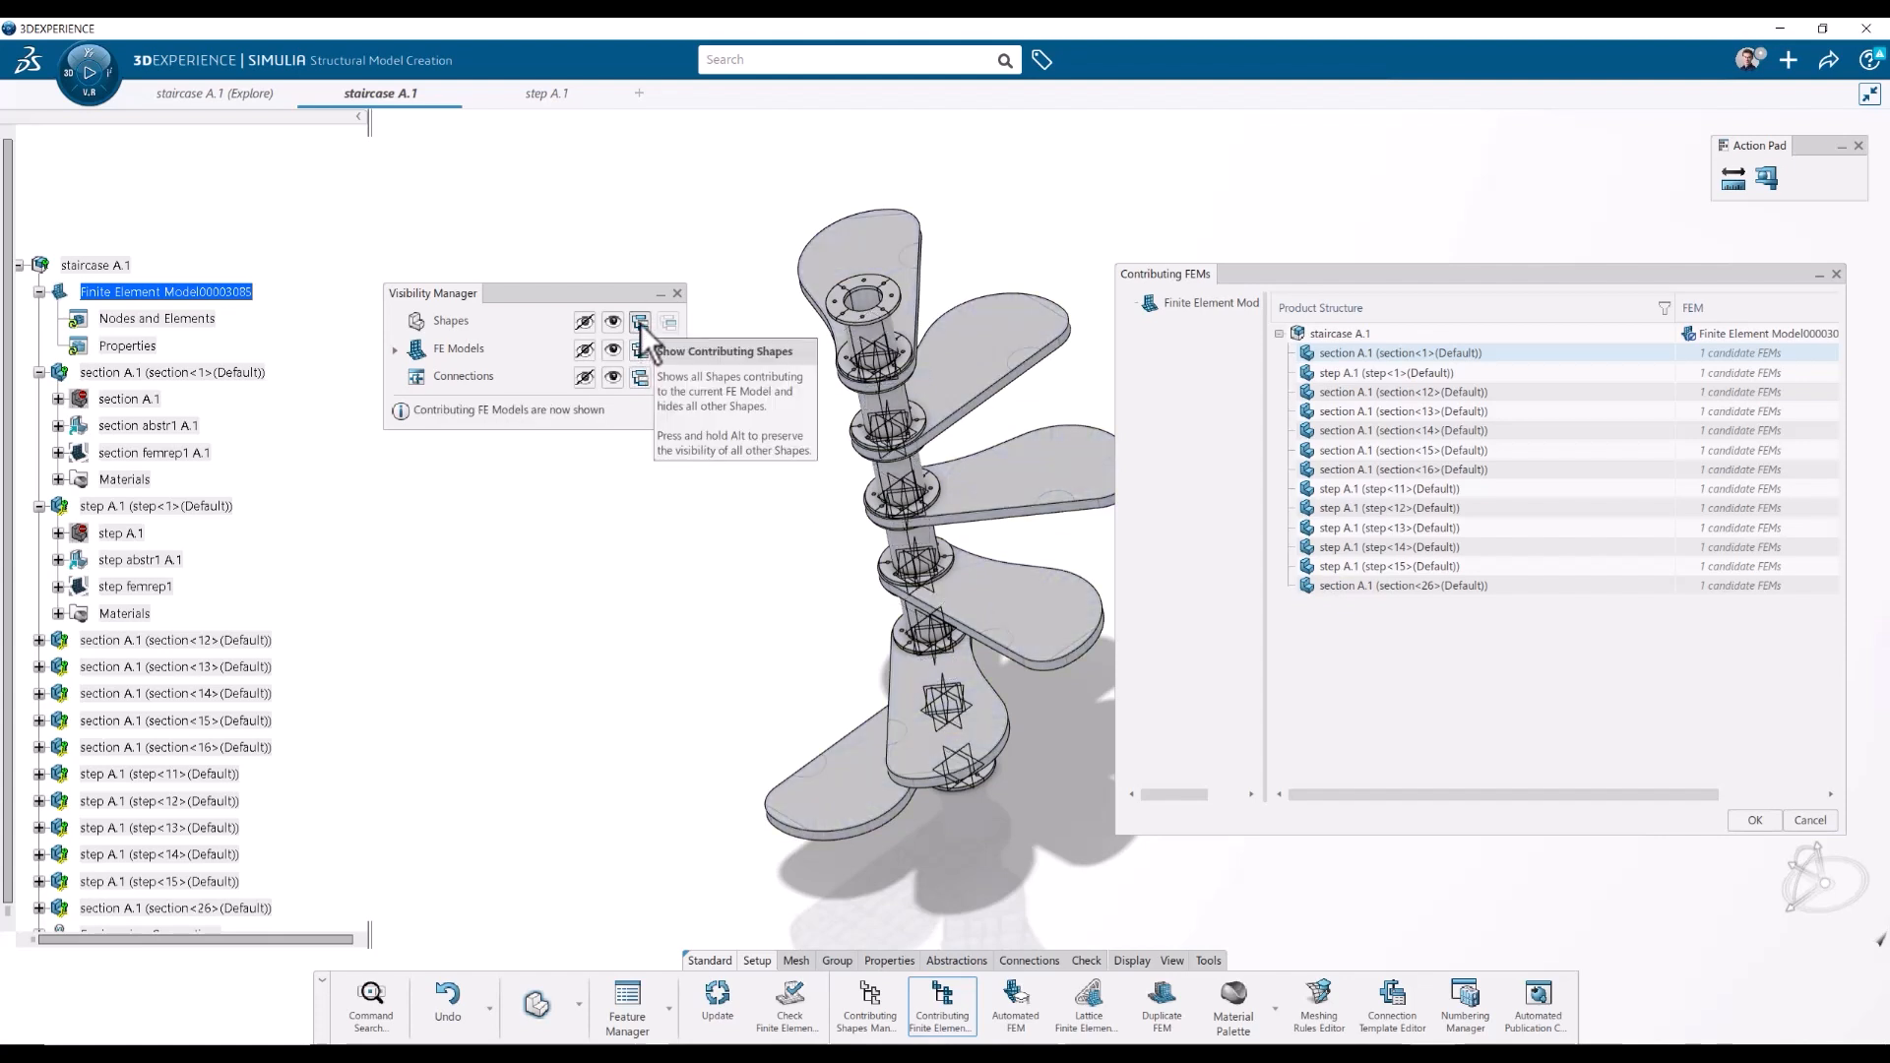
left_click(588, 323)
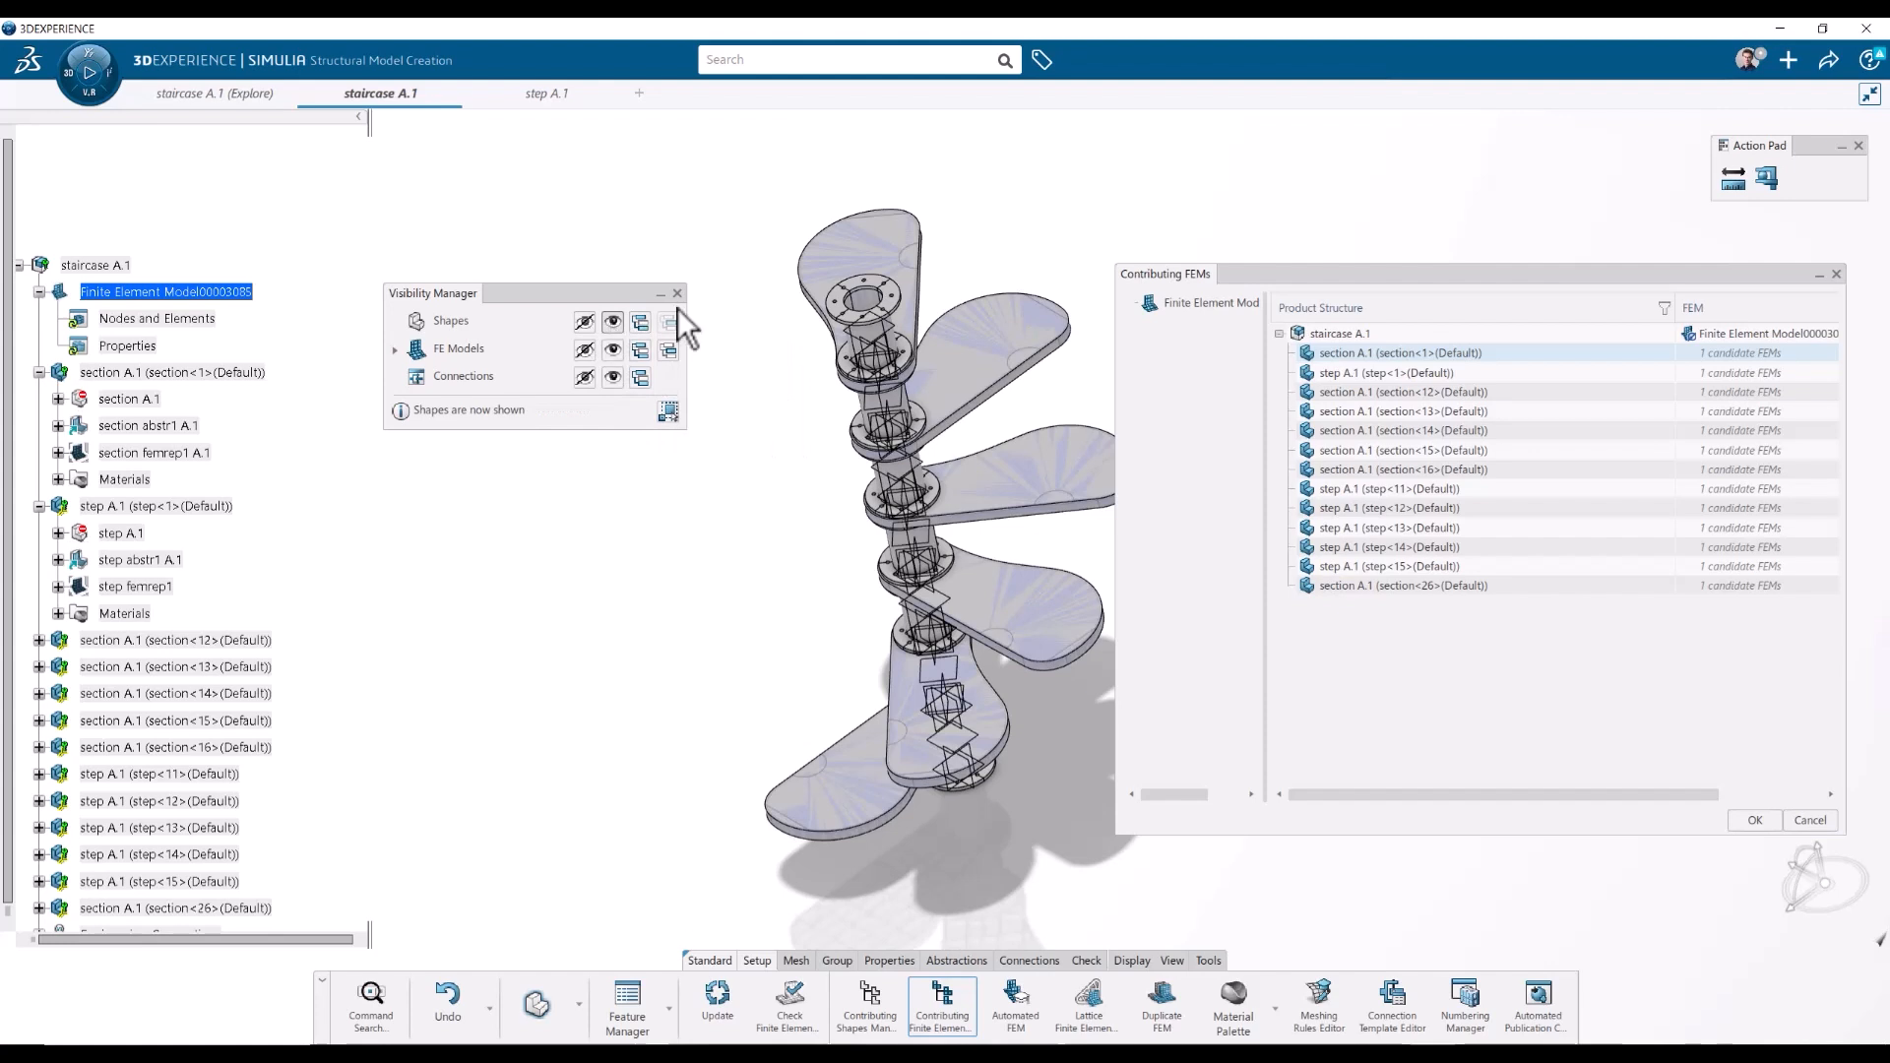
left_click(647, 321)
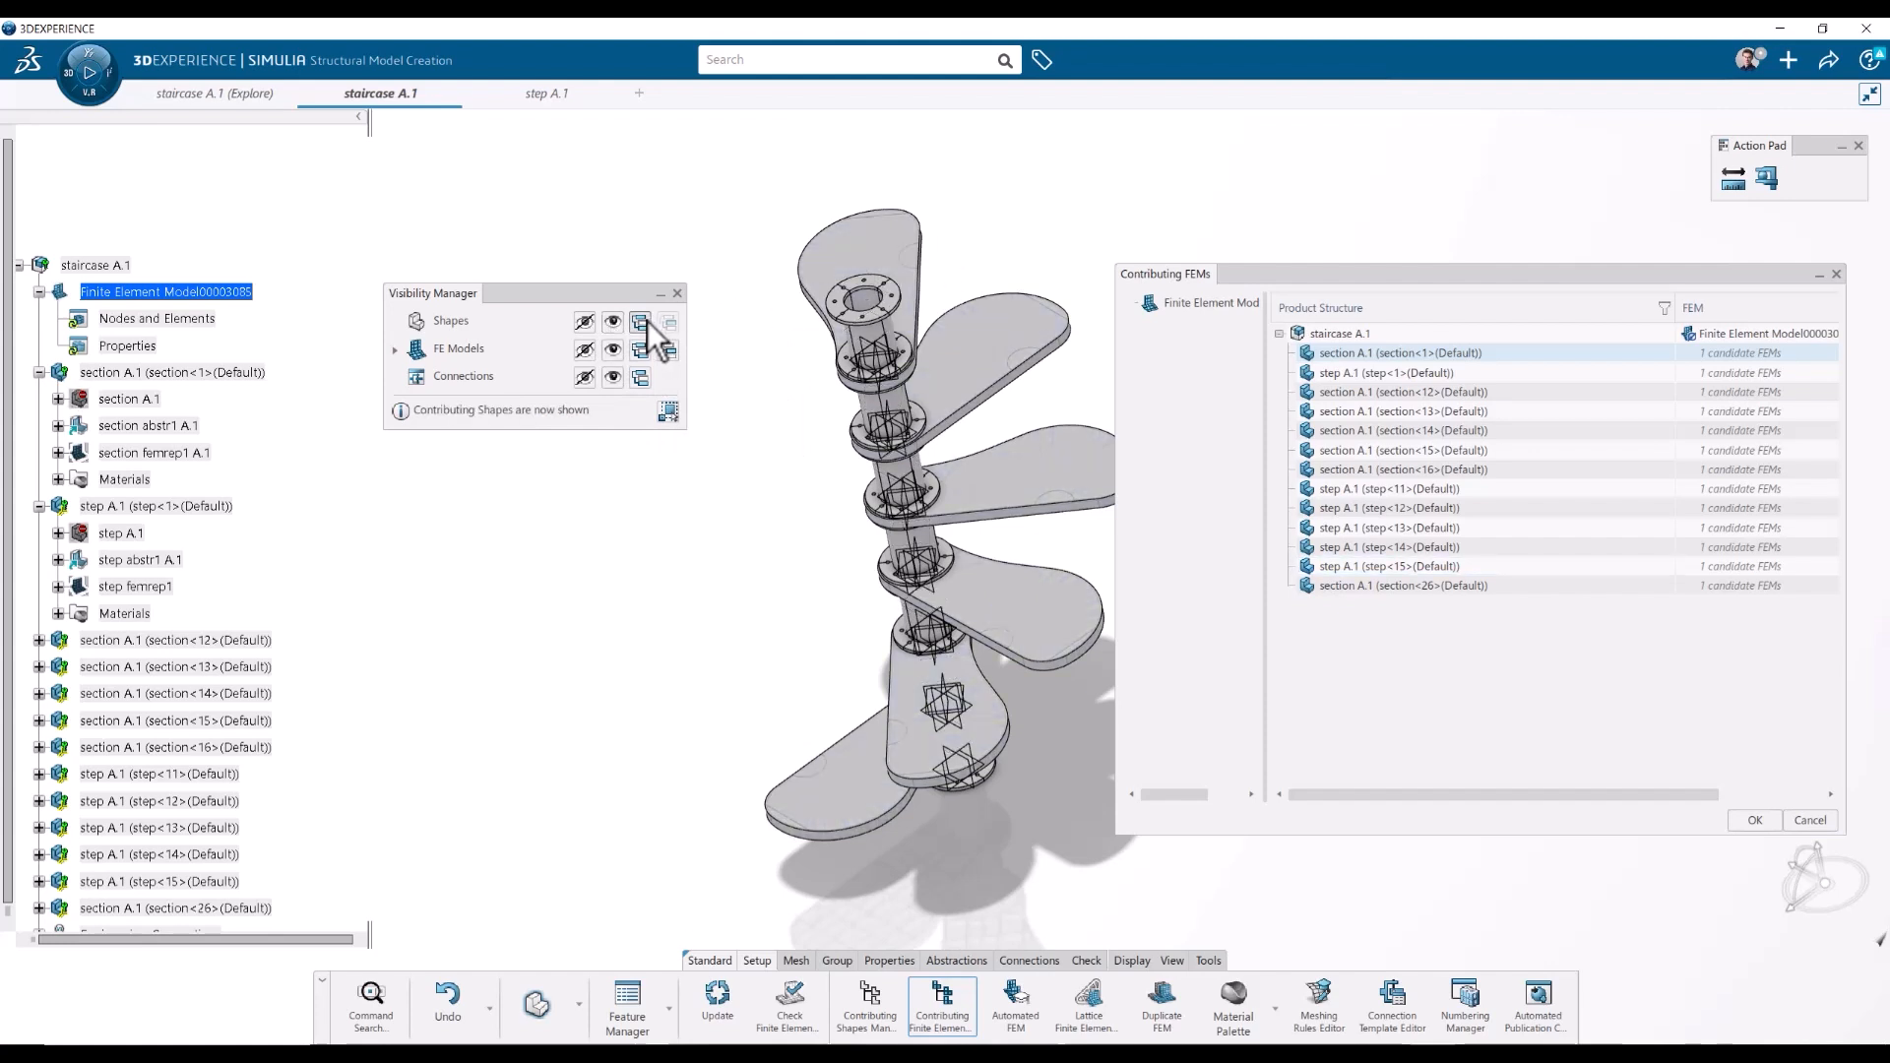
left_click(646, 322)
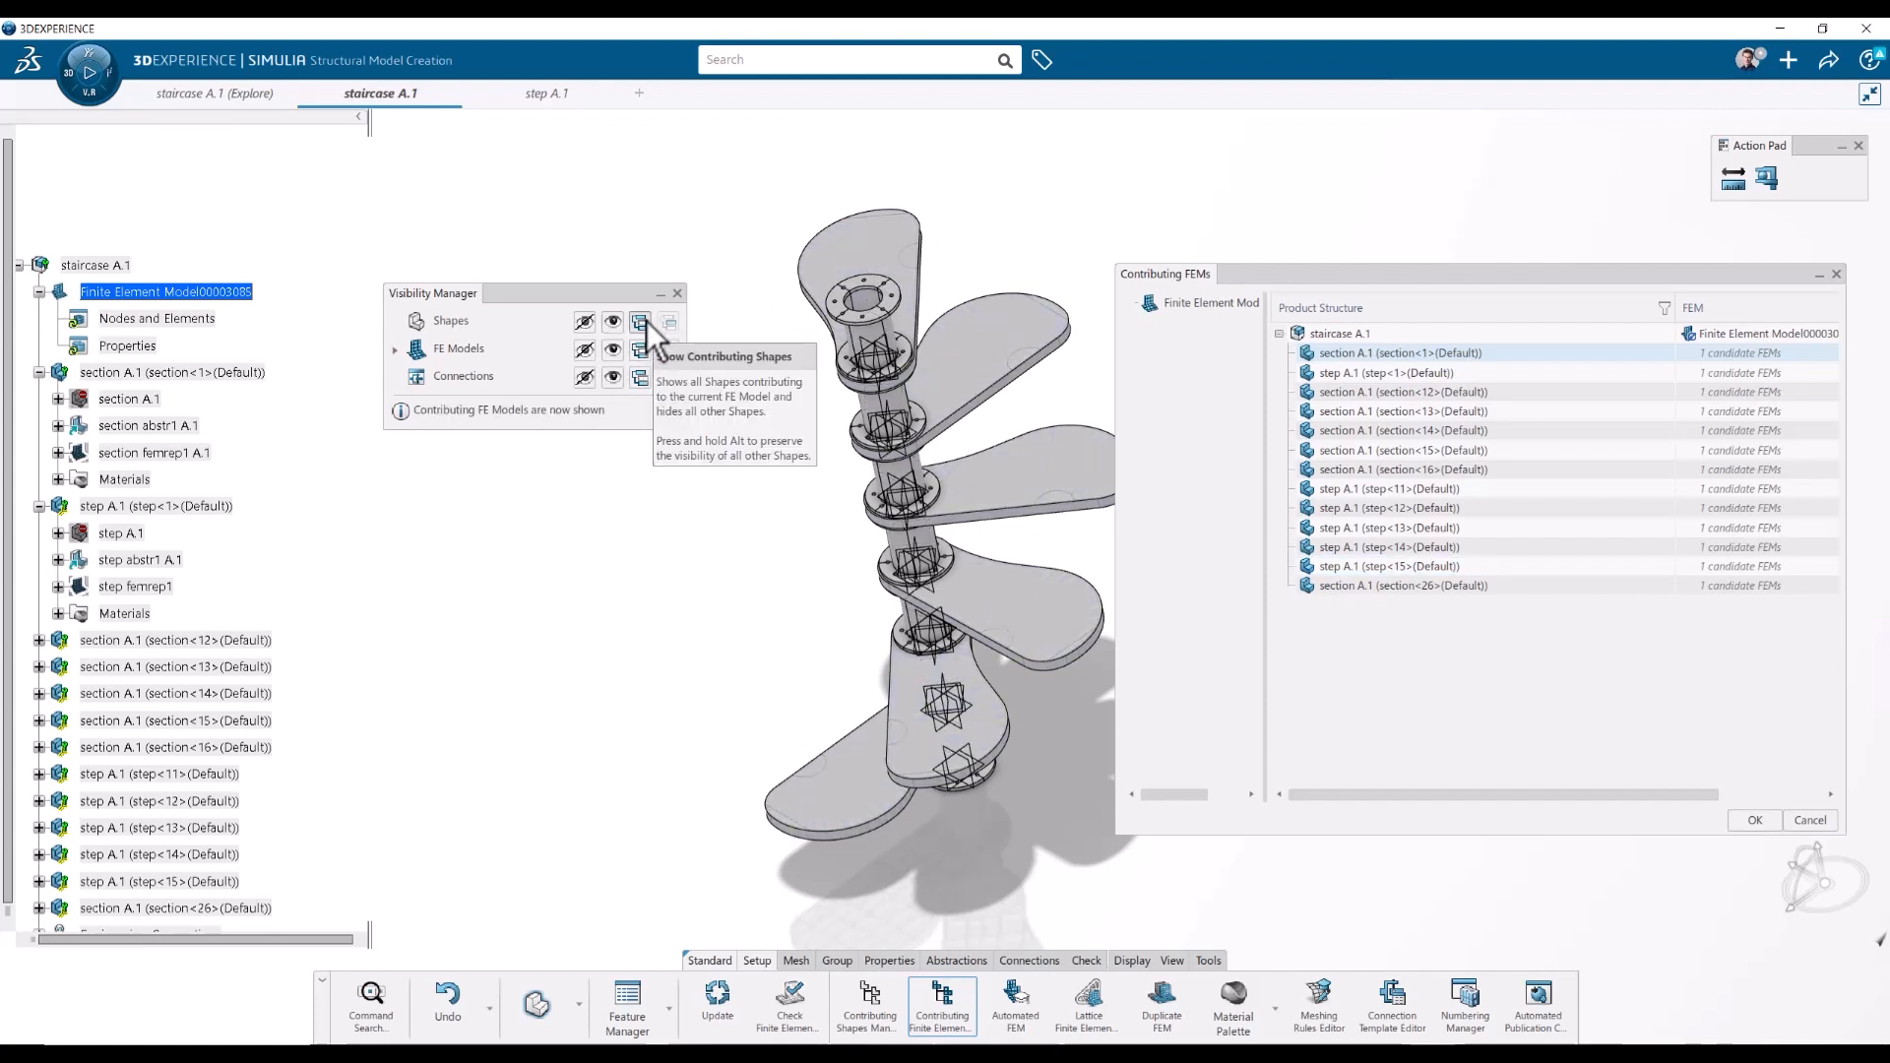
- Assign section femrep1 A.1 as the contributing FEM on all section instances and display the contributing FE models
right_click(1695, 354)
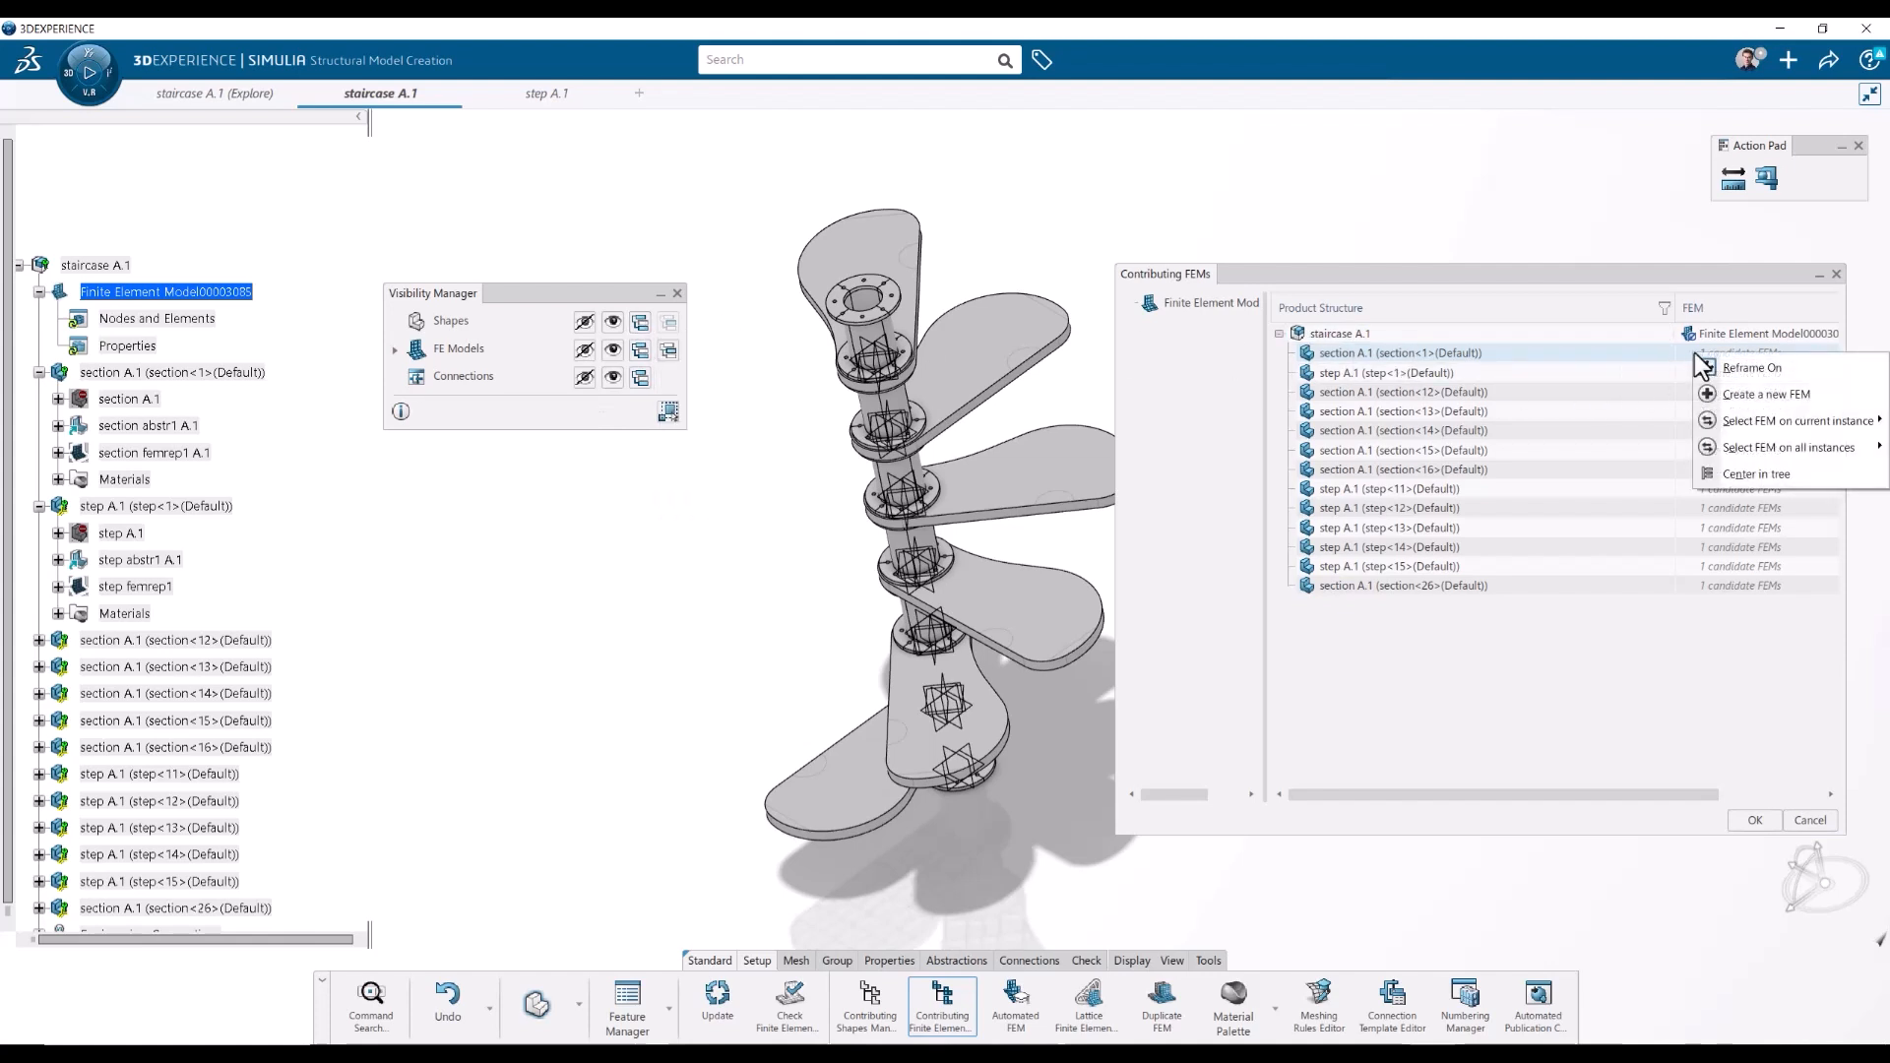
mouse_move(1798, 453)
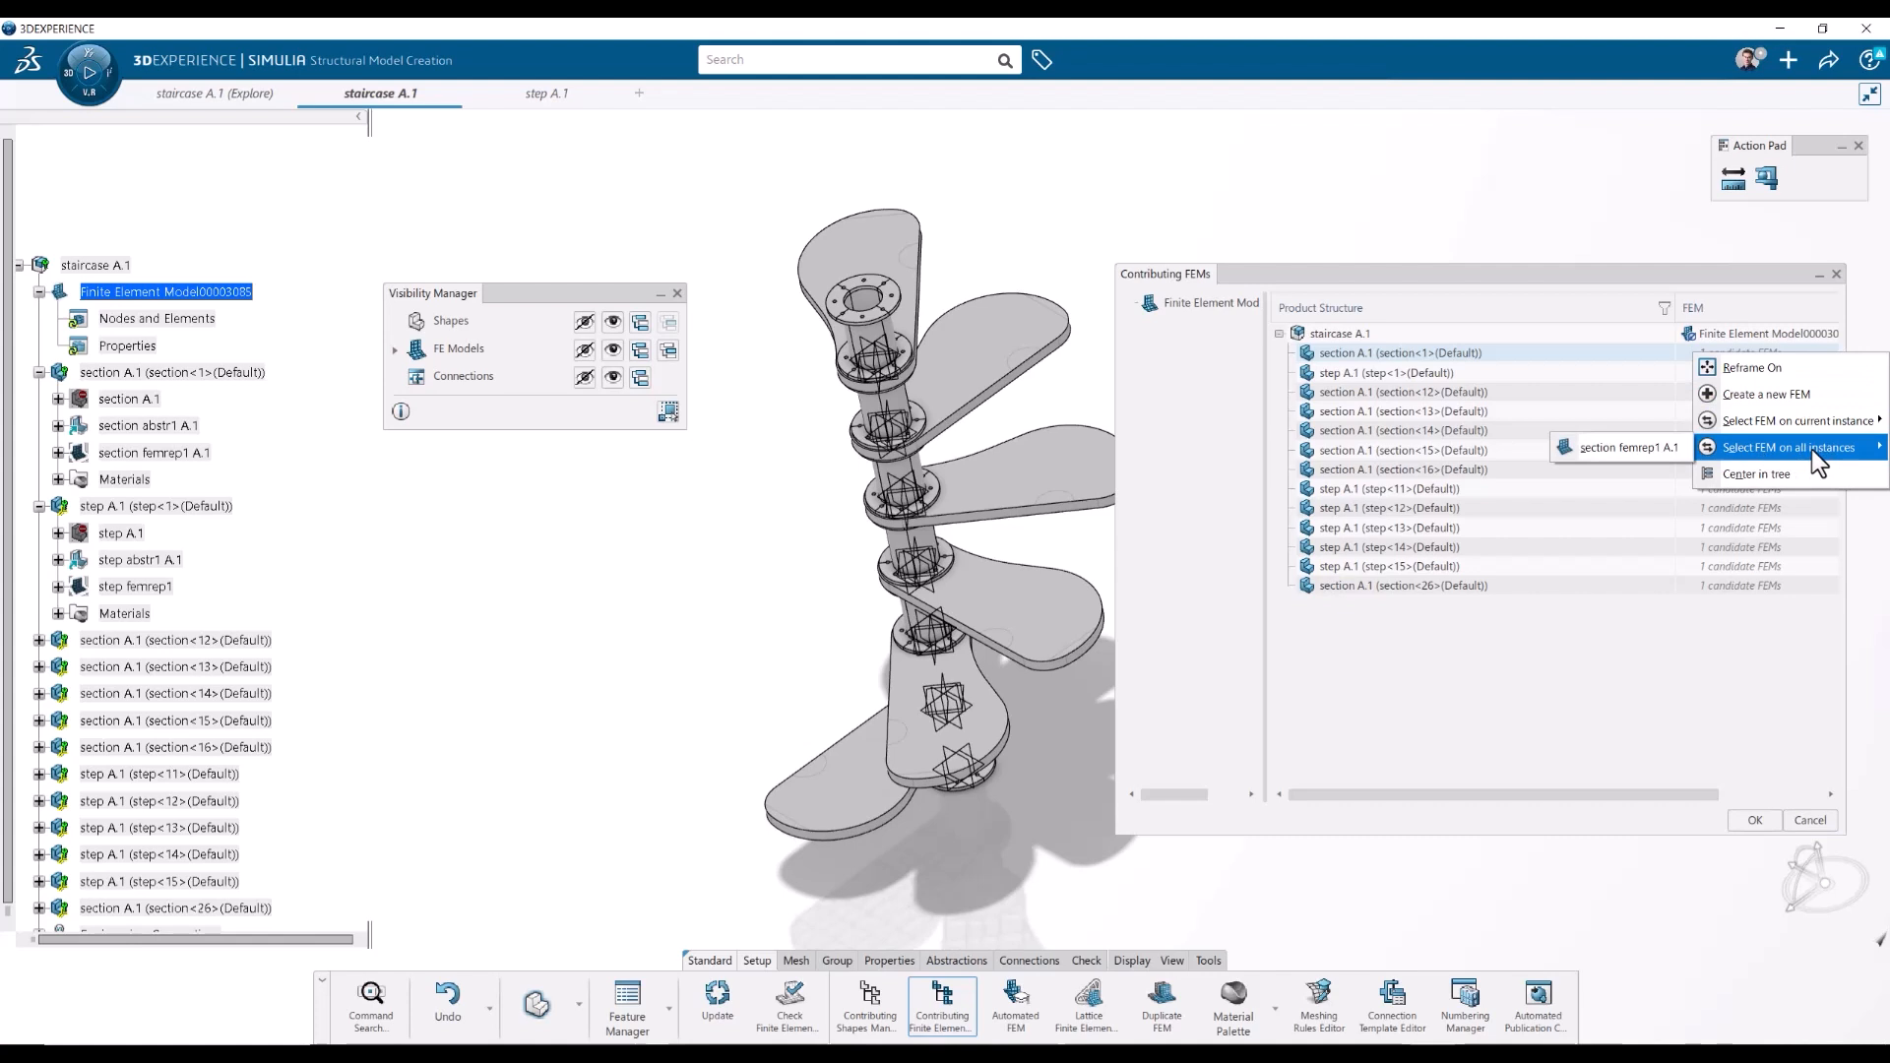
left_click(1609, 449)
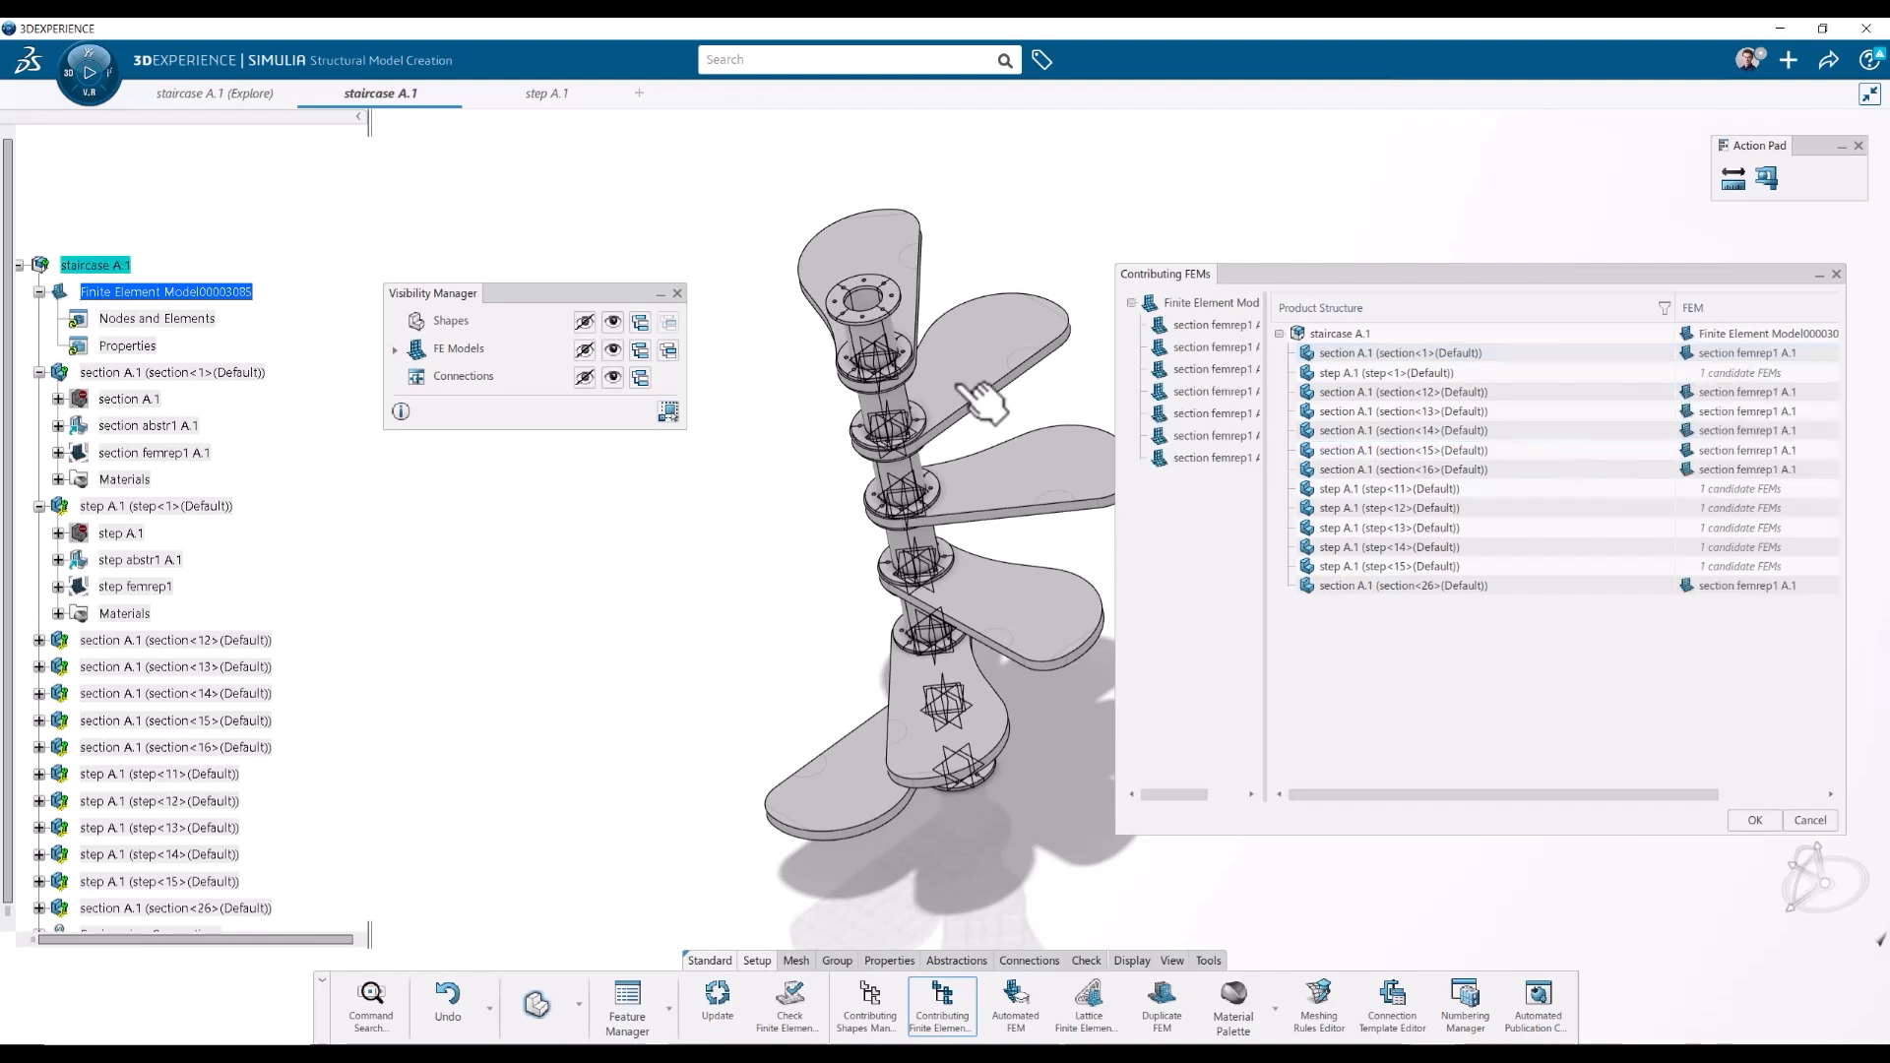
middle_click_drag(931, 538, 871, 459)
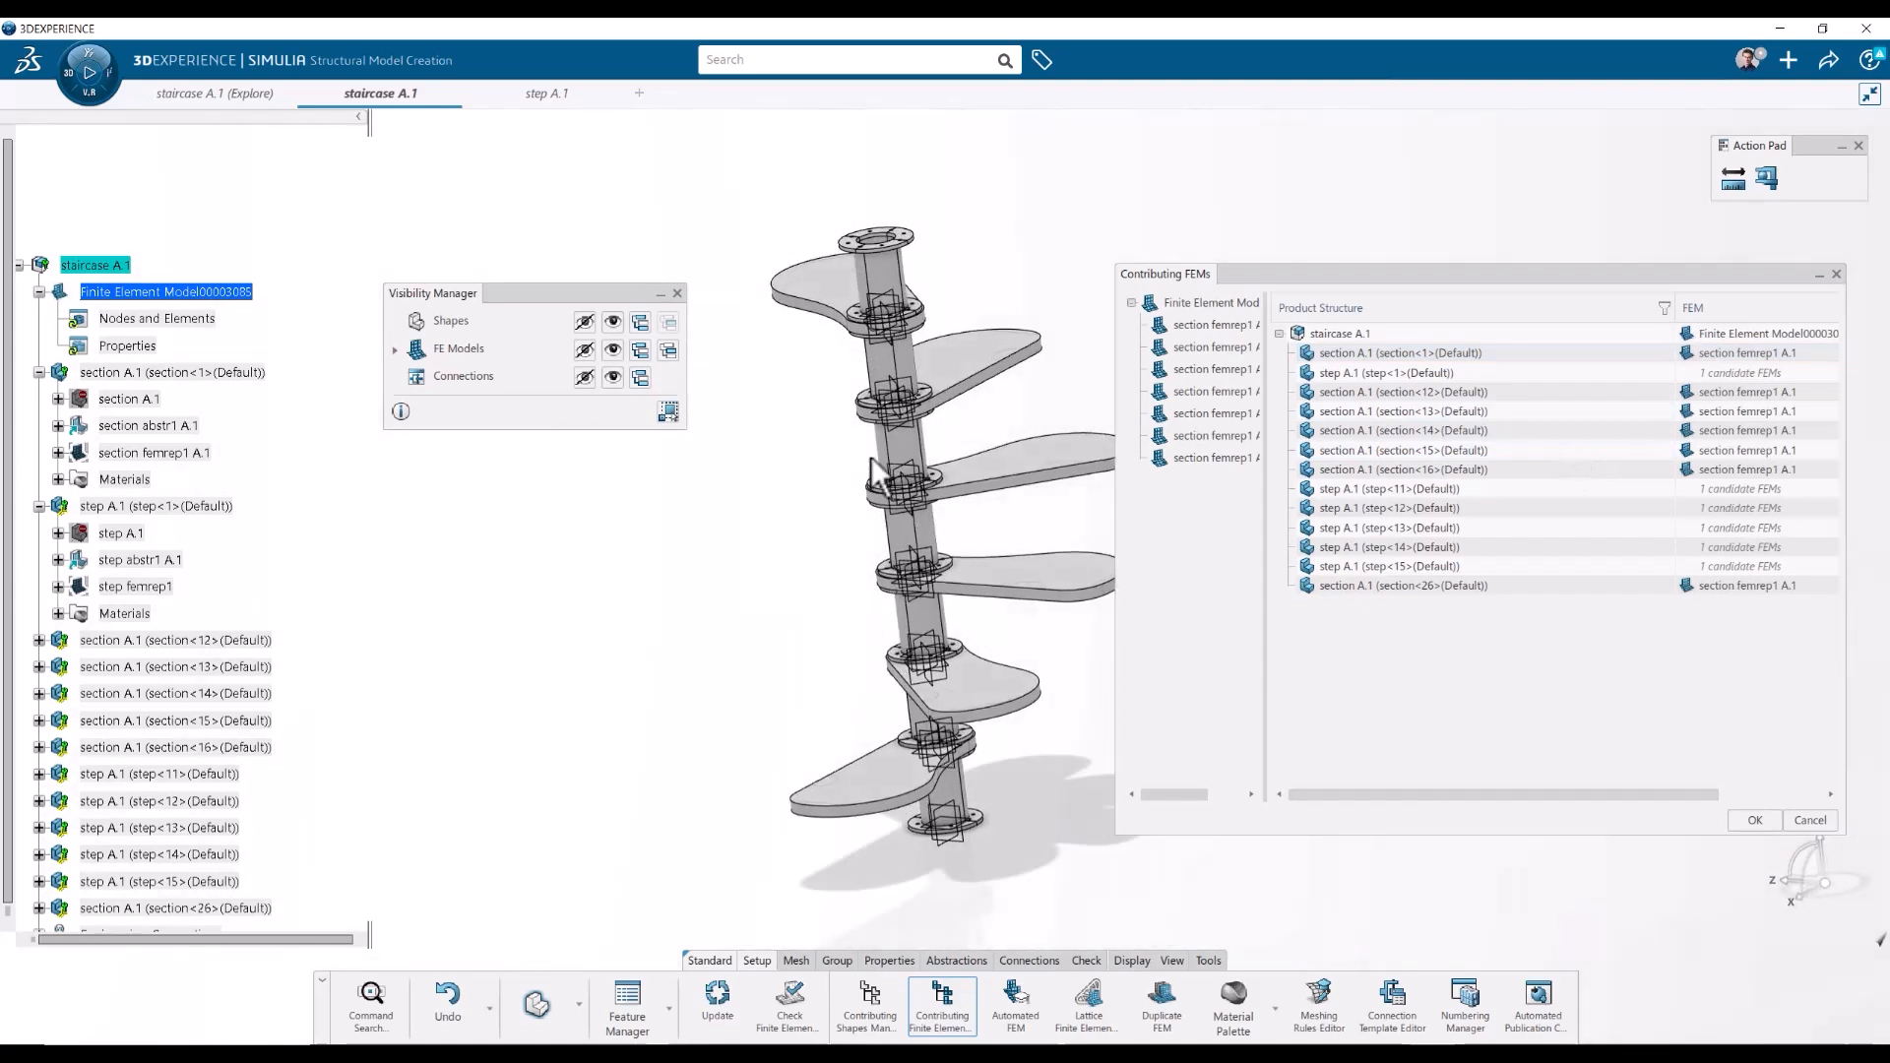
left_click(642, 352)
middle_click_drag(872, 576, 800, 622)
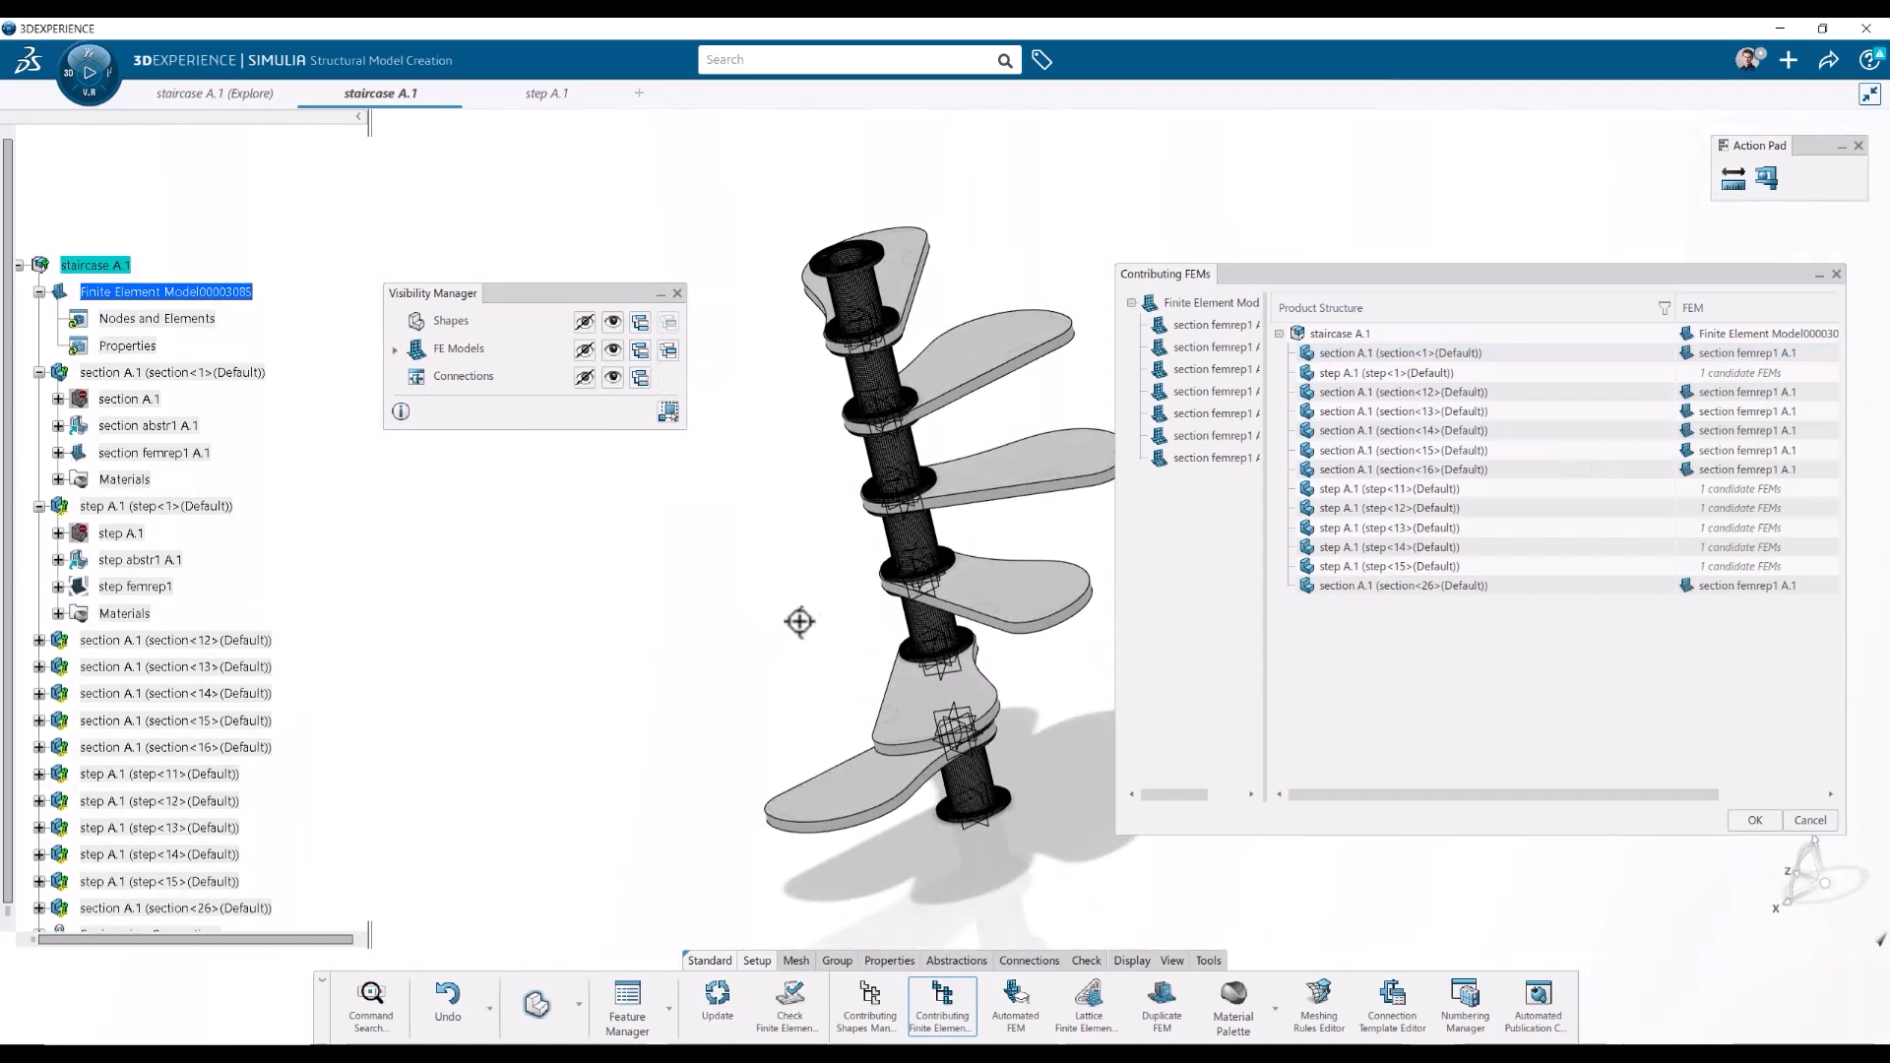
- Assign step femrep1 as the contributing FEM on all step instances and refresh the display of contributing FE models
right_click(1339, 488)
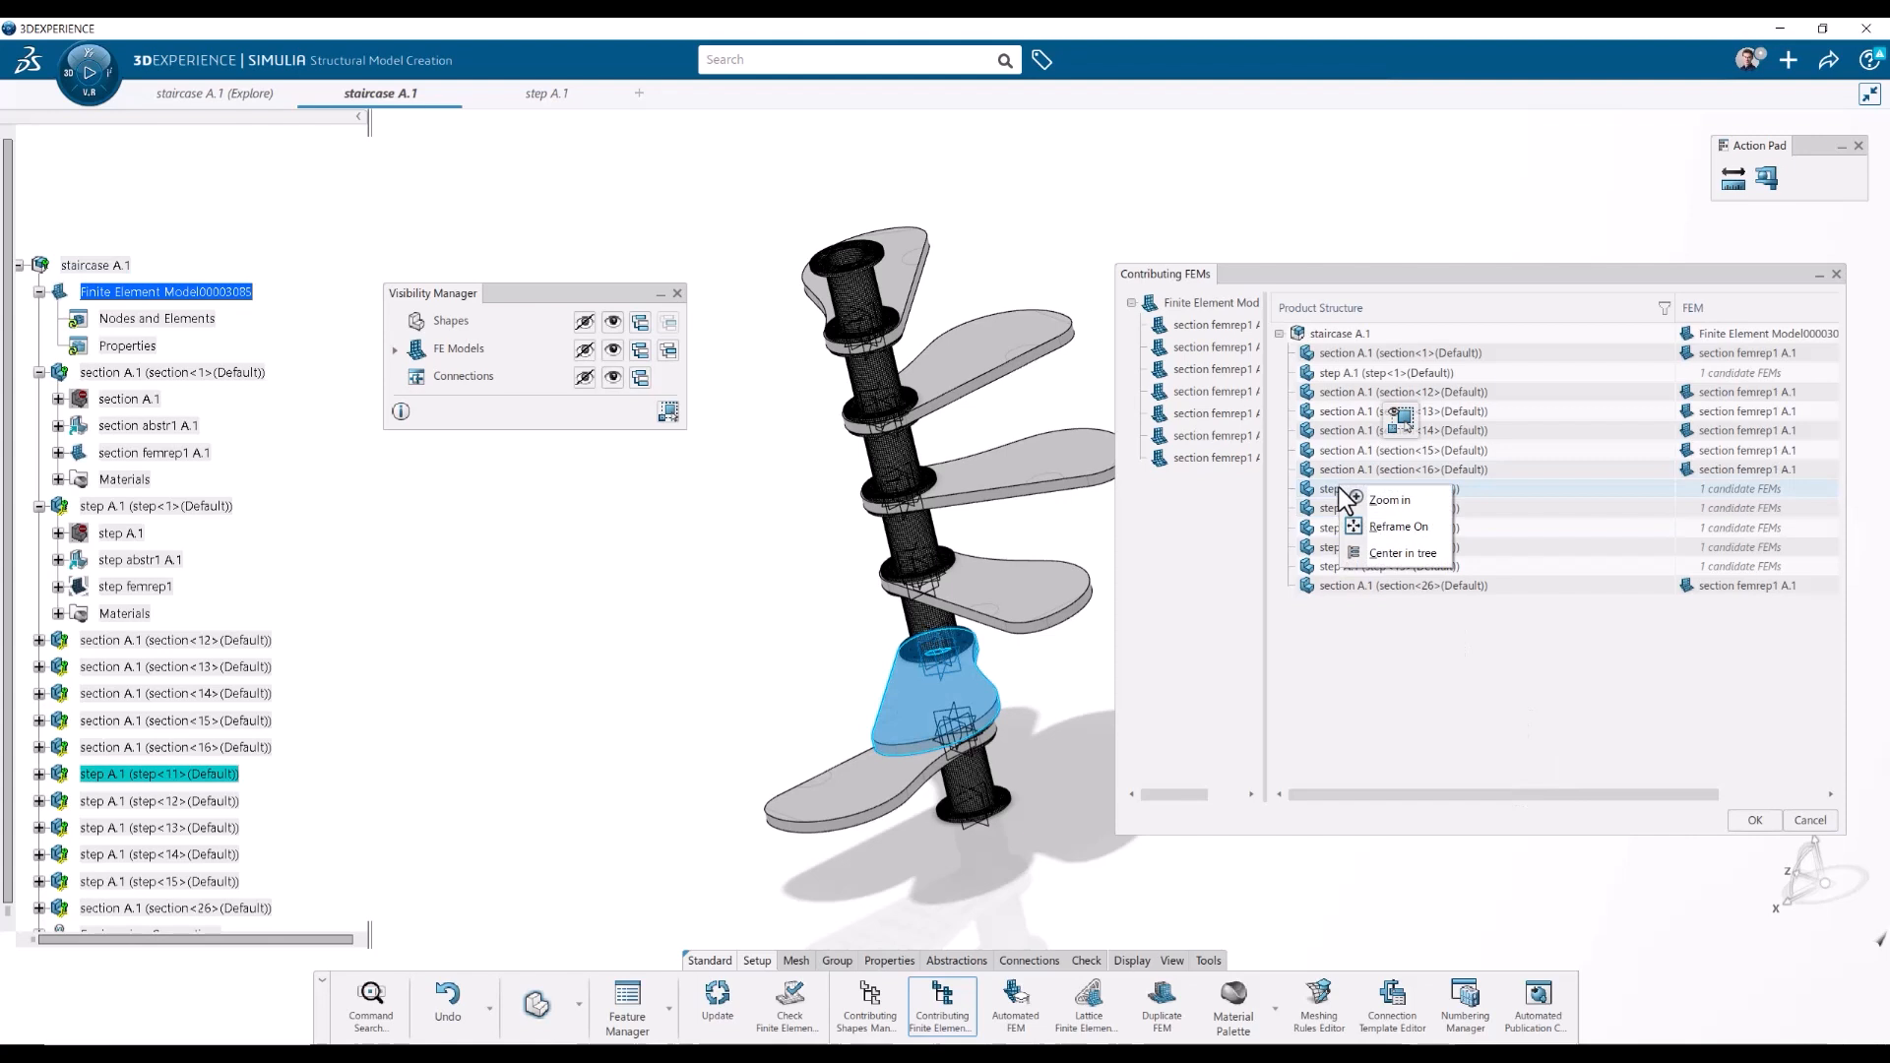
right_click(1715, 491)
right_click(1716, 490)
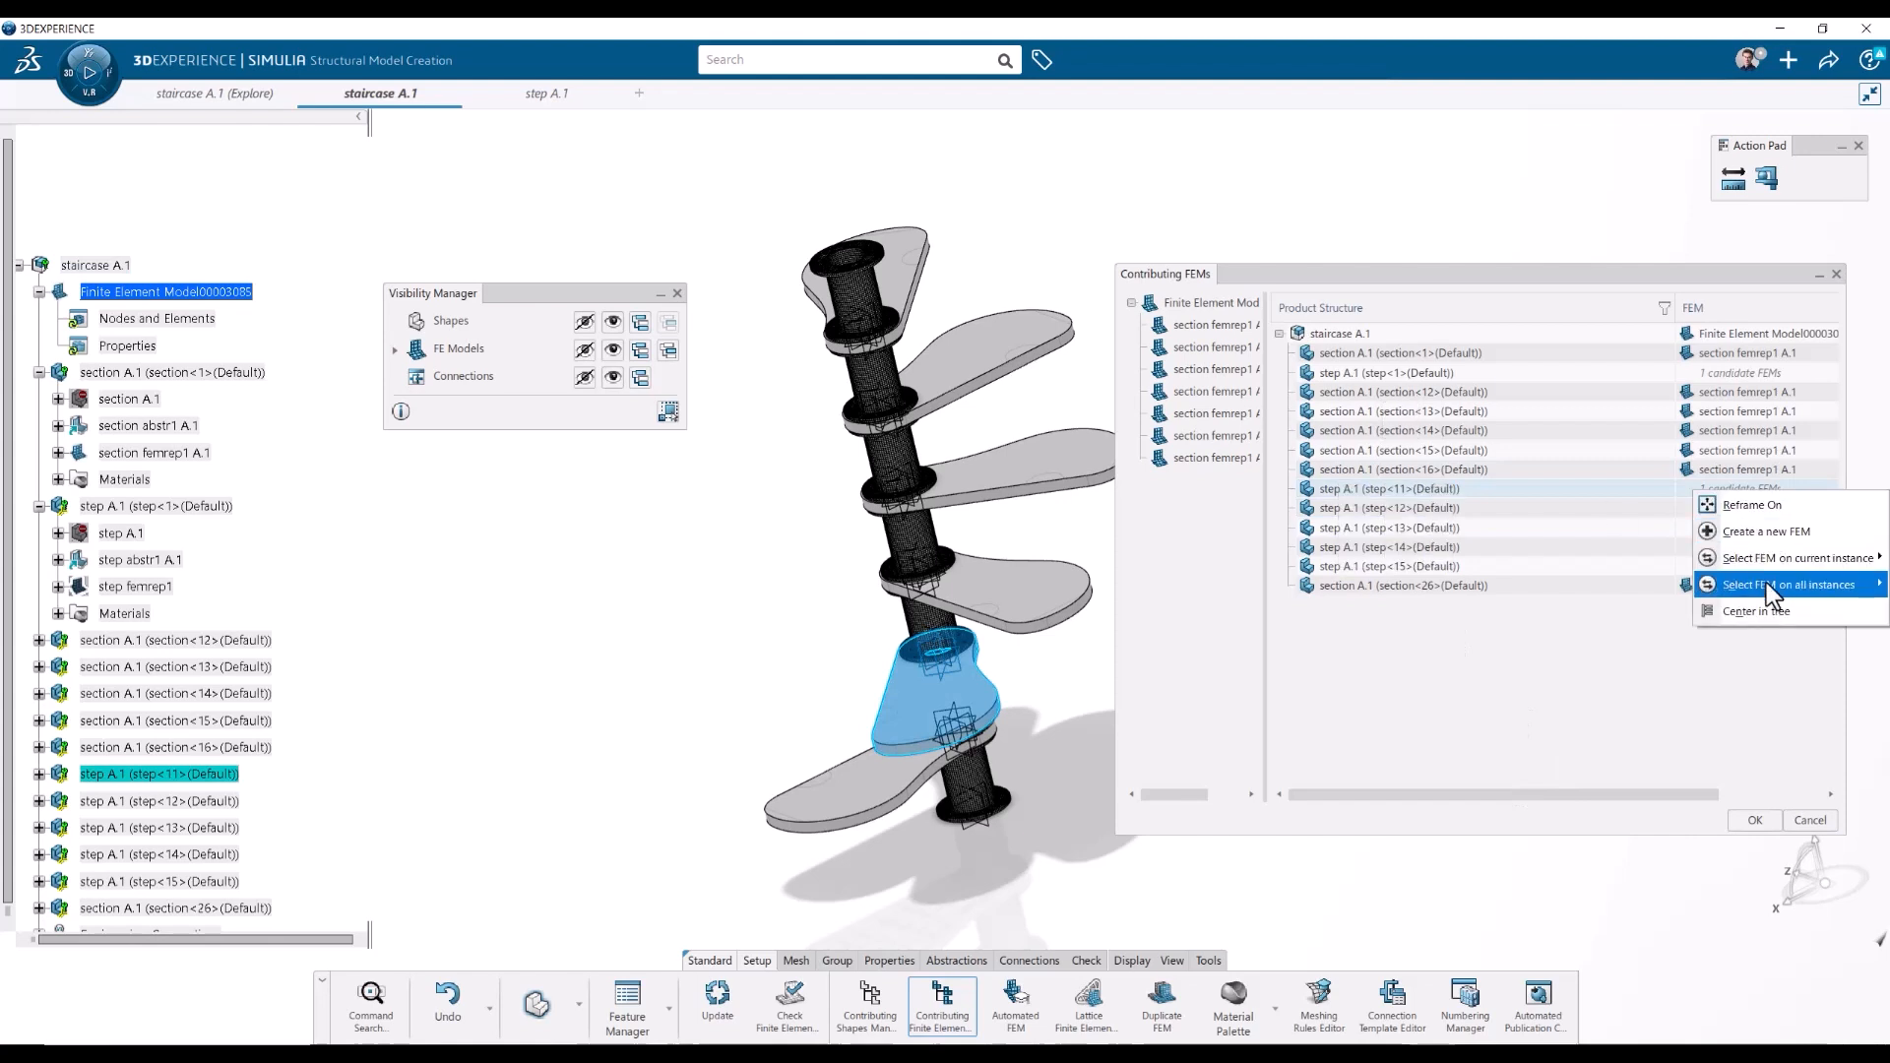
mouse_move(1767, 586)
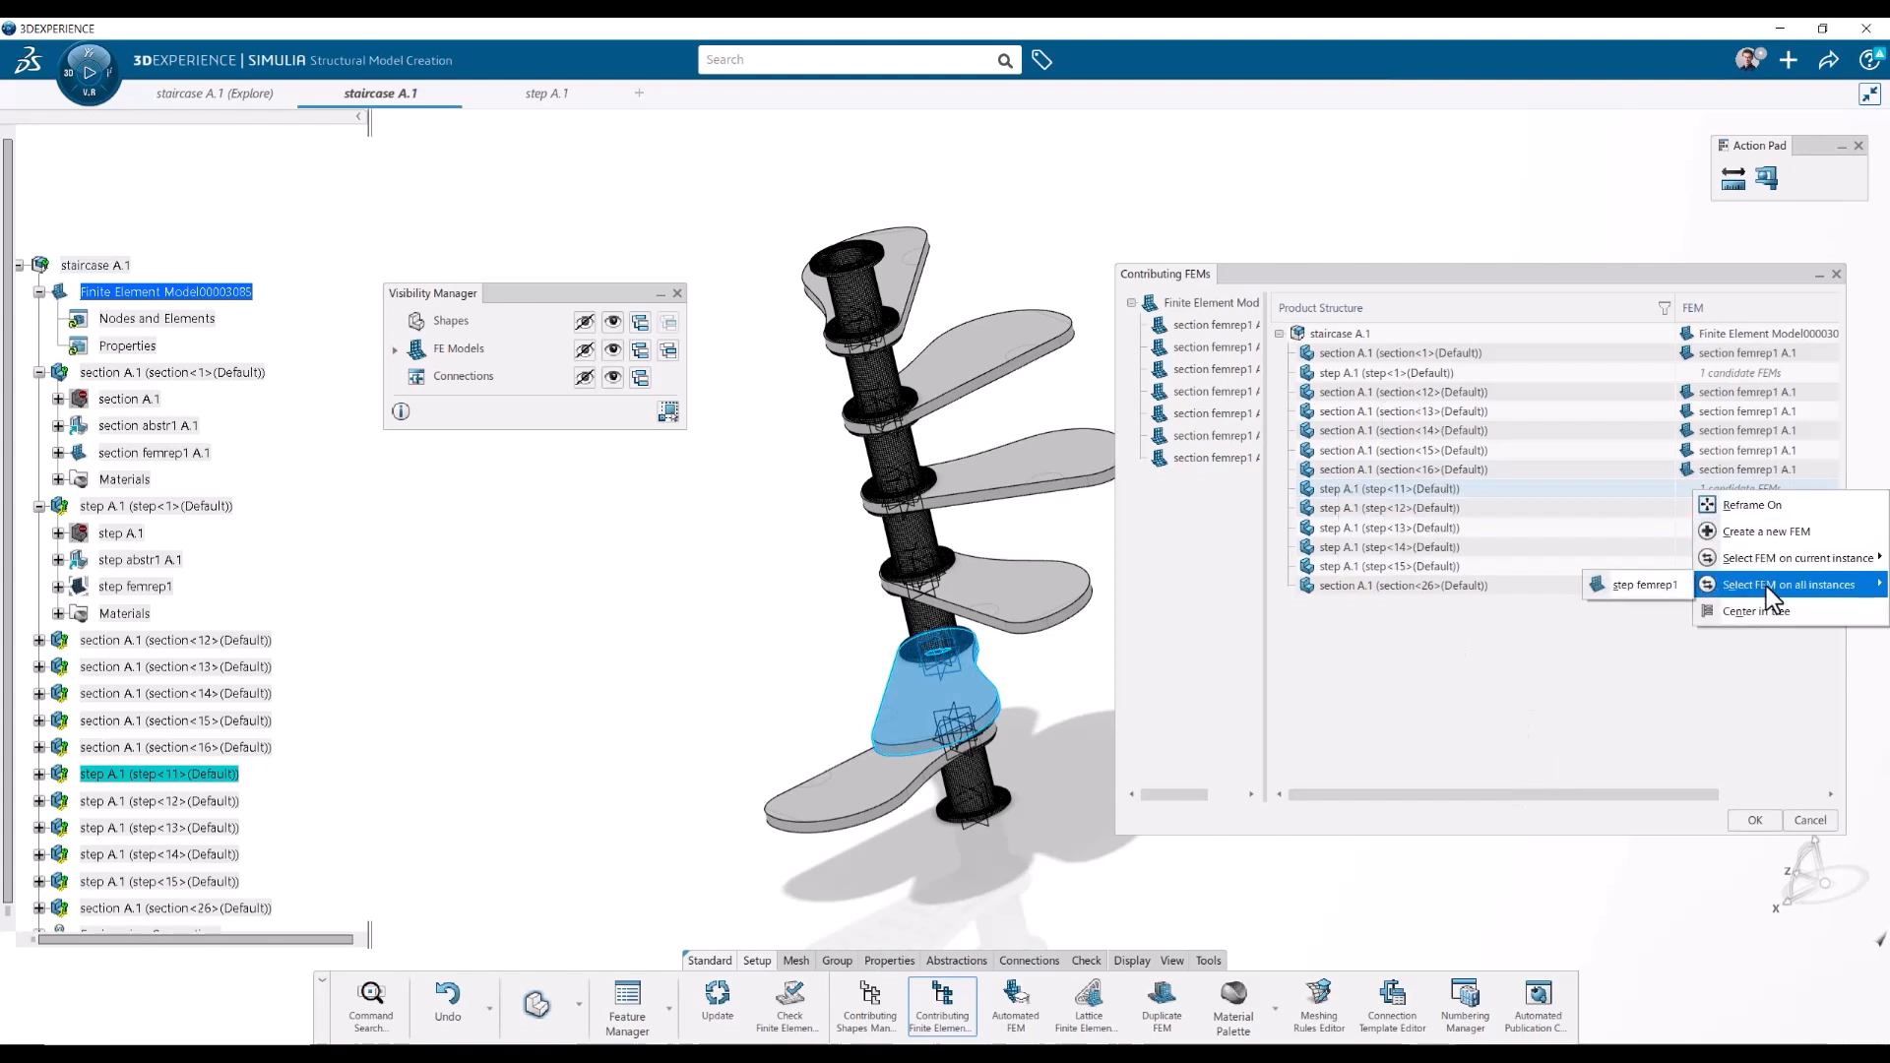
left_click(1639, 588)
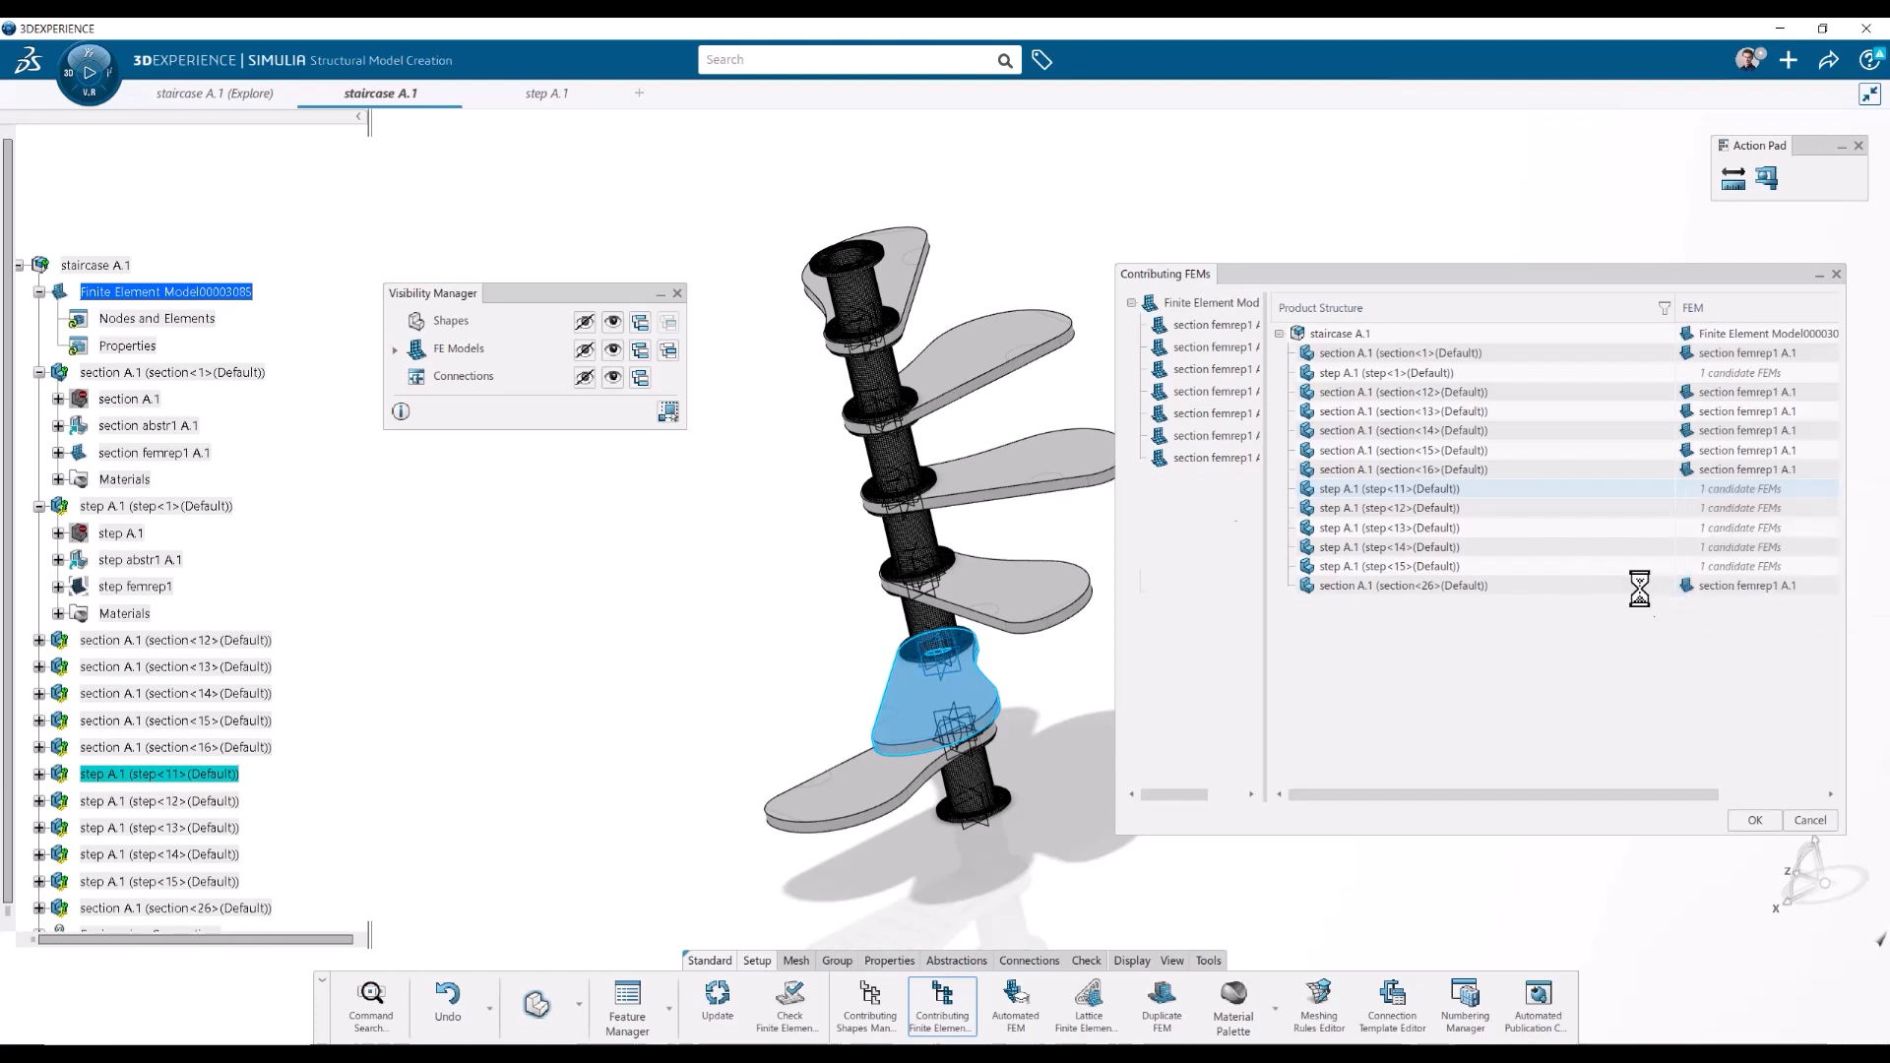
left_click(642, 354)
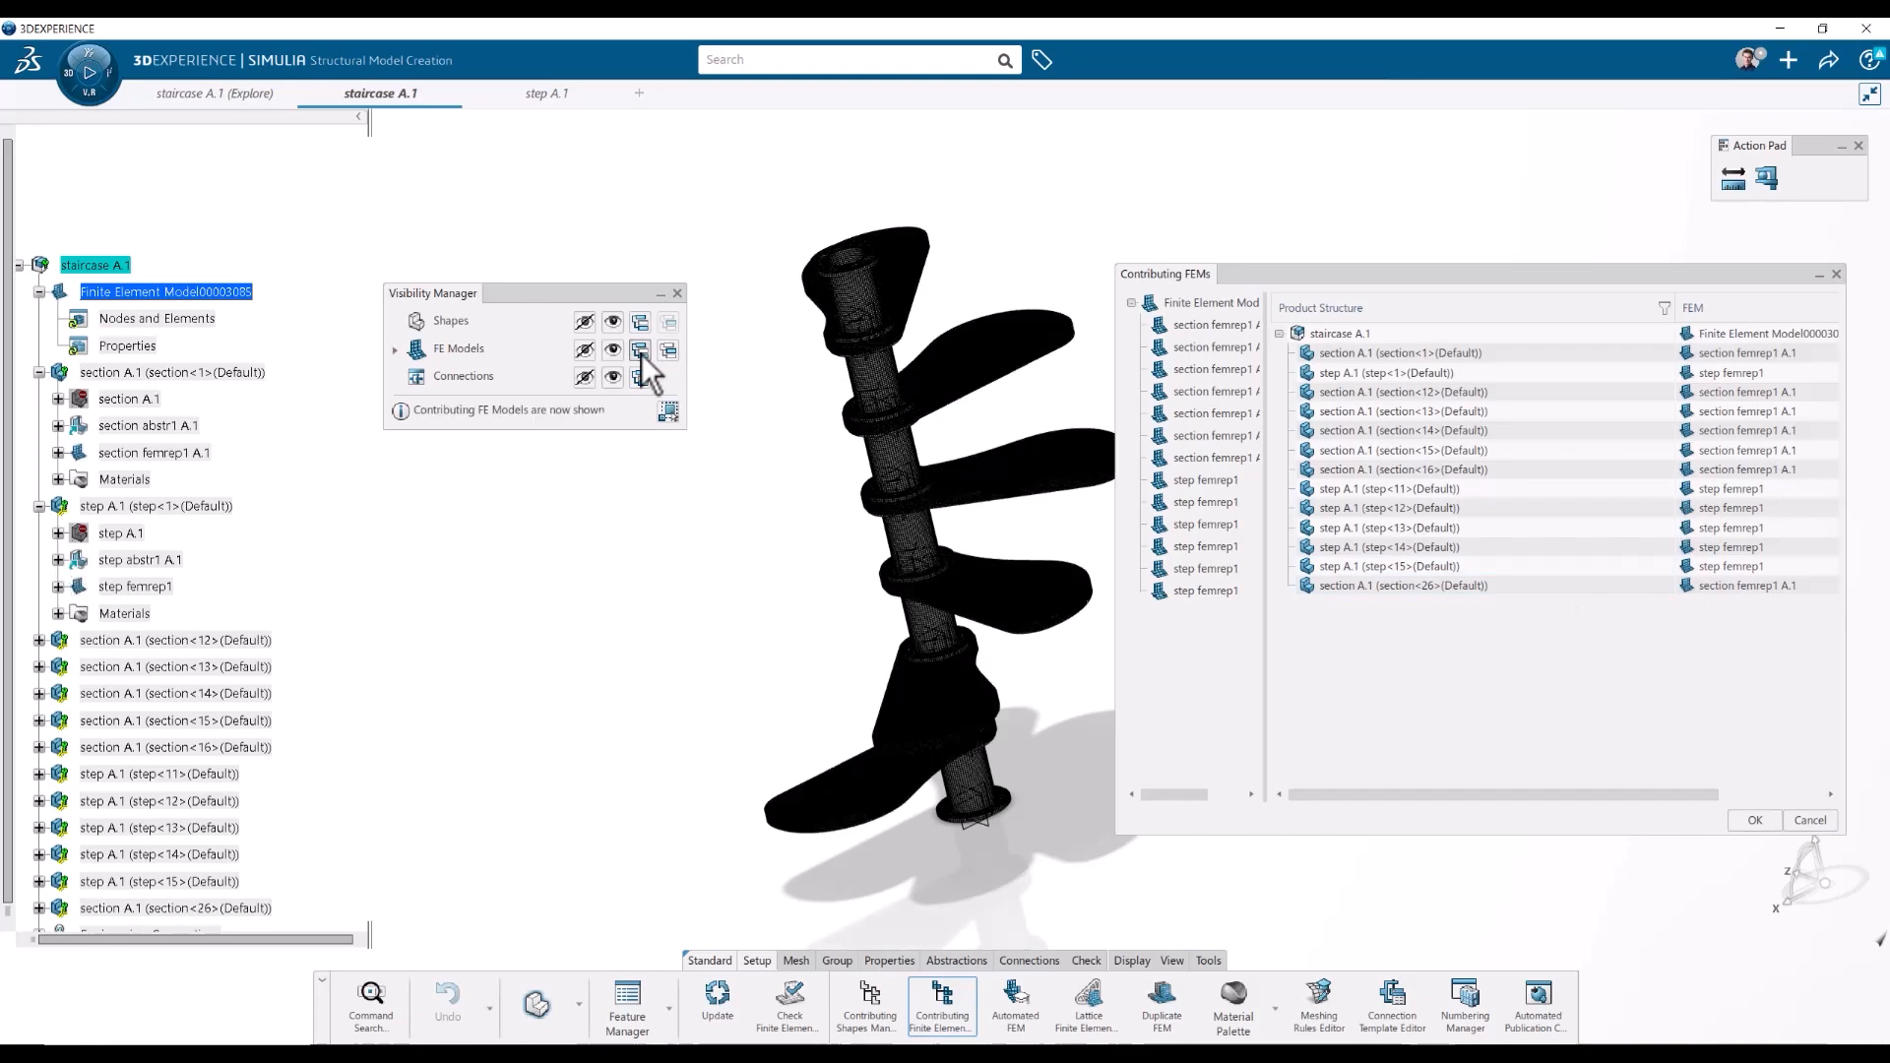
- Inspect the assembled staircase mesh and close the Contributing FEMs manager
middle_click_drag(921, 612, 1084, 709)
scroll(975, 694, "up", 4)
scroll(985, 724, "down", 4)
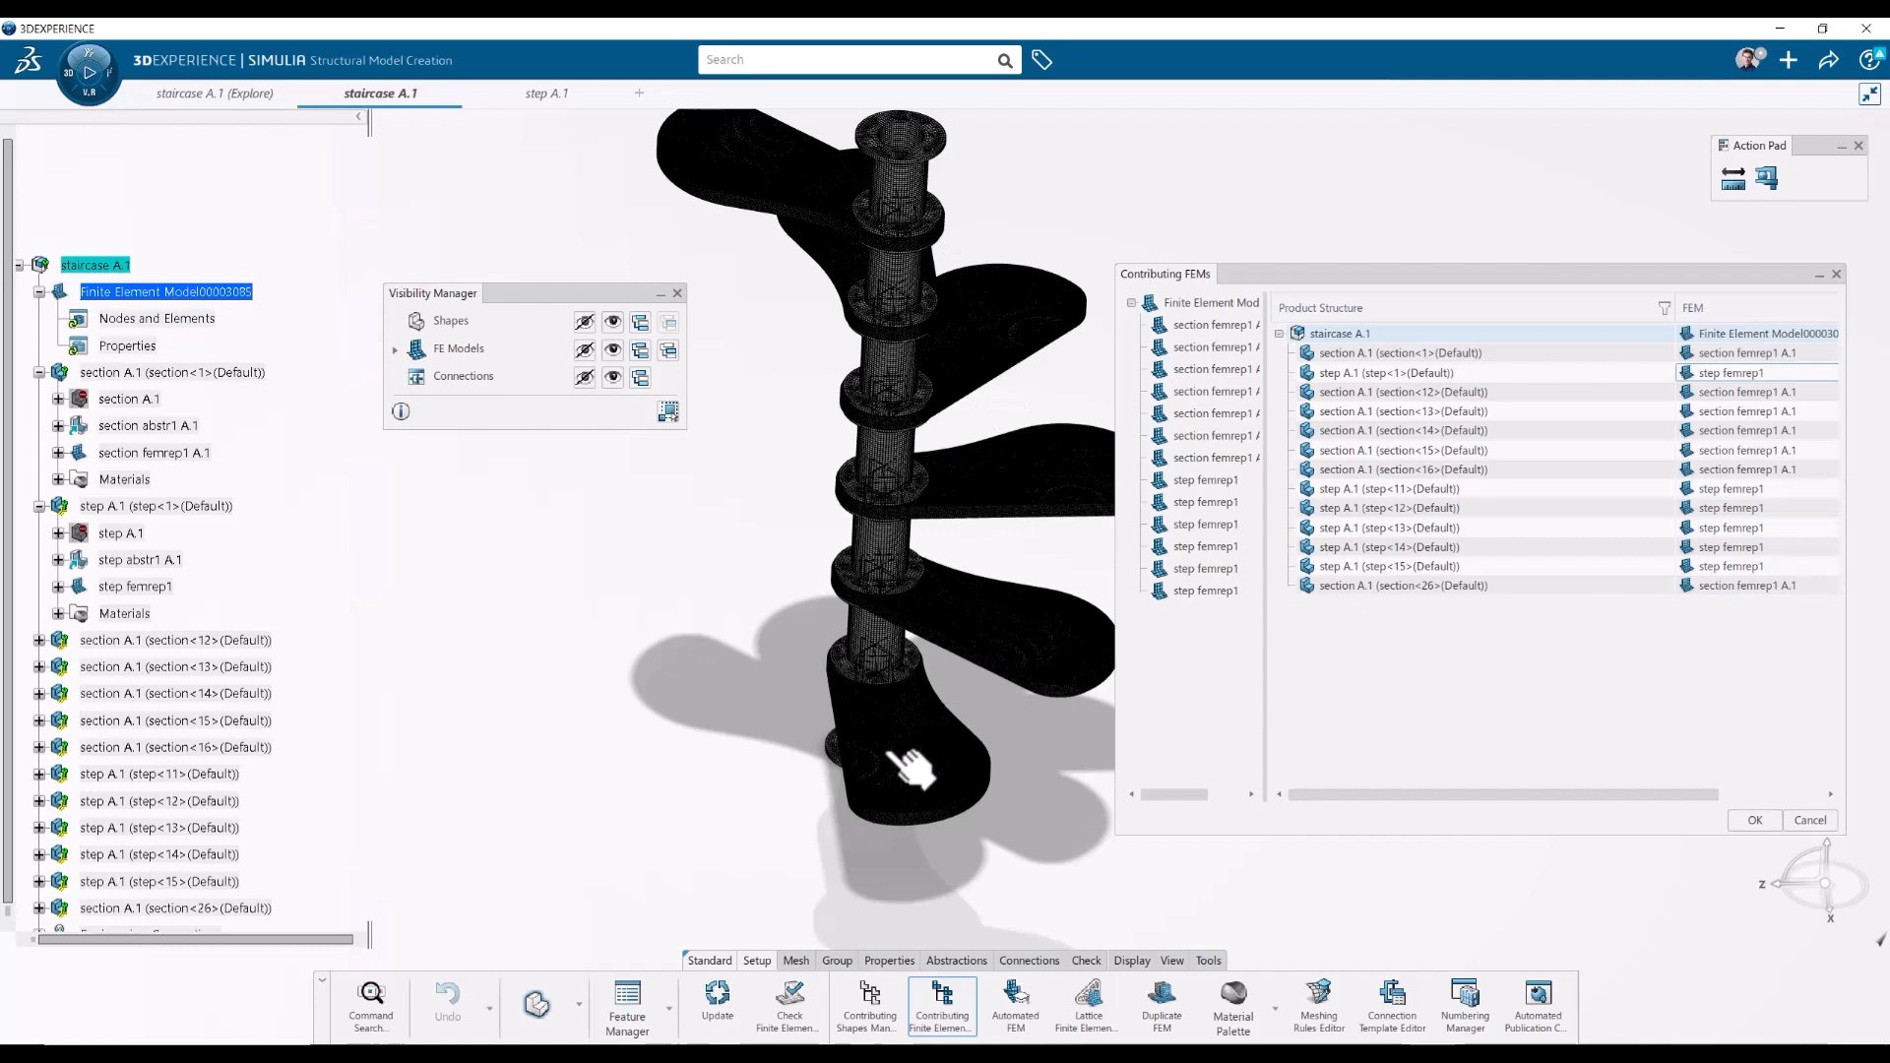
left_click(1836, 275)
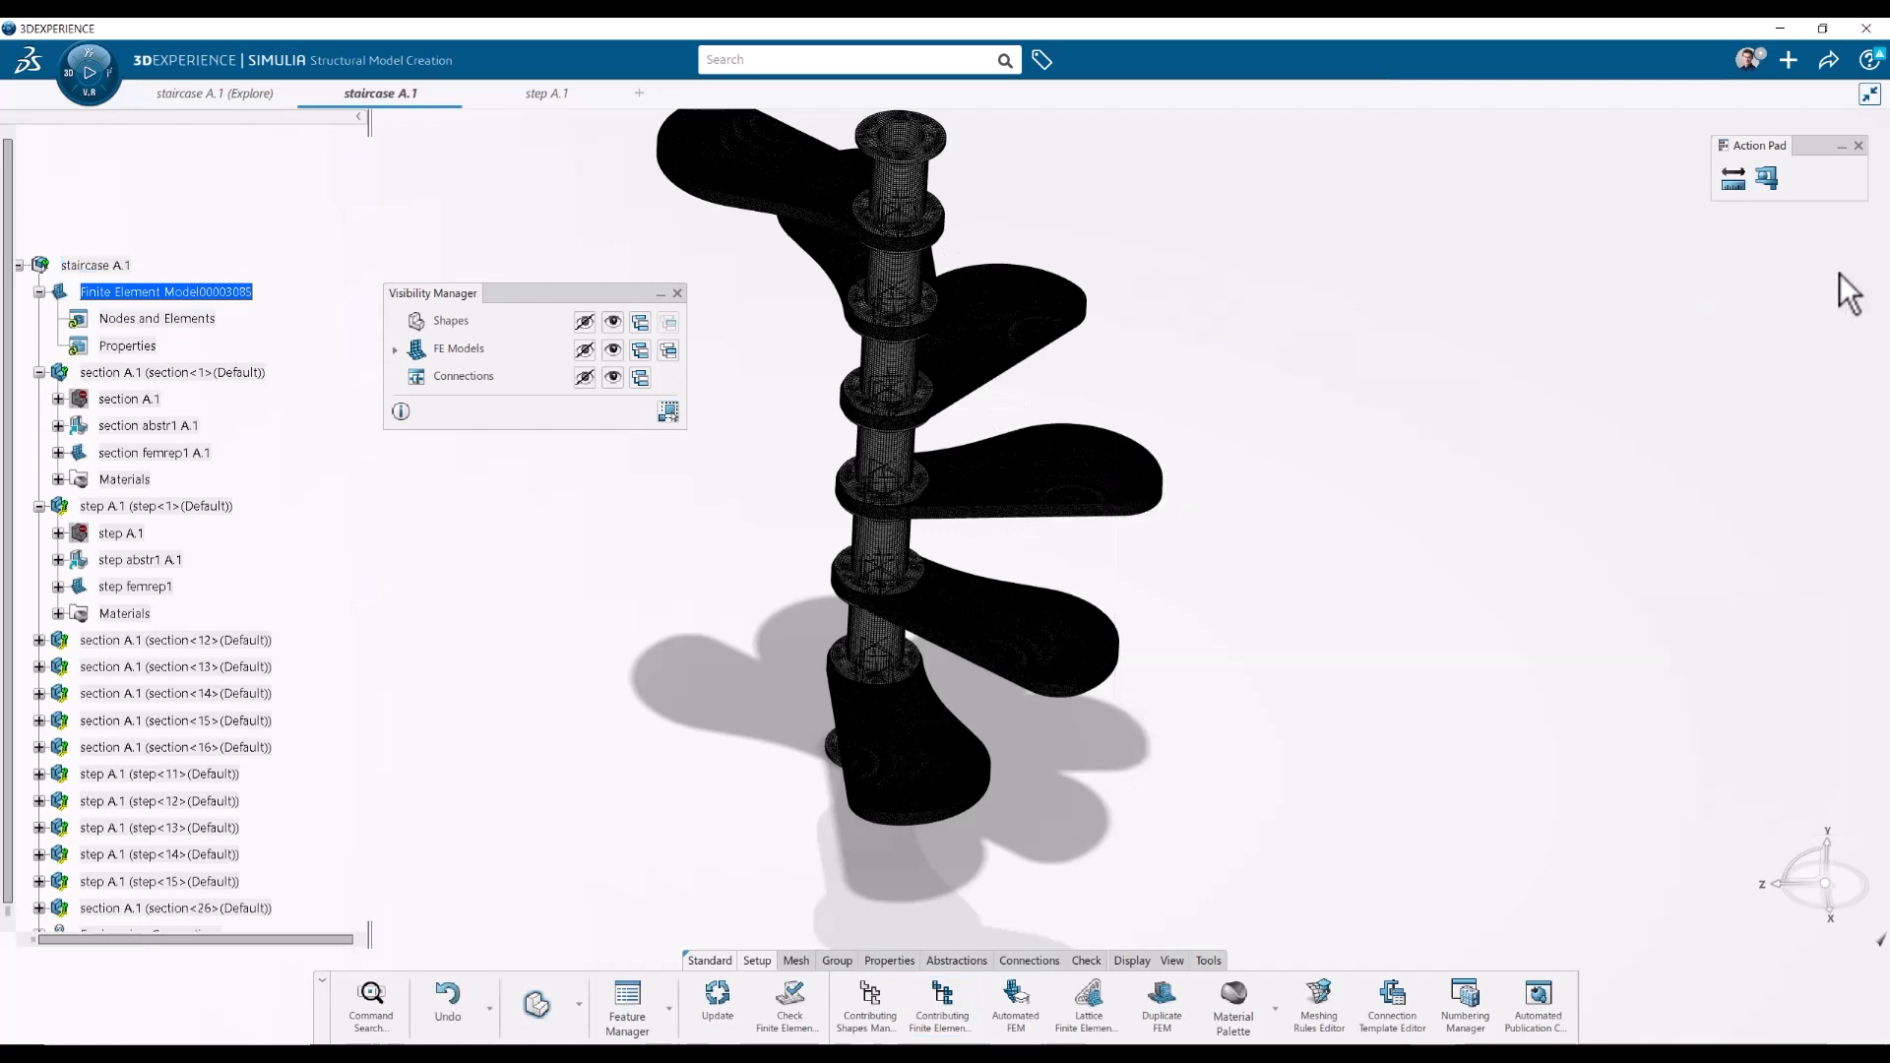
- Select step femrep1 of step<1> together with section femrep1 A.1 of section<1>
scroll(1357, 436, "up", 2)
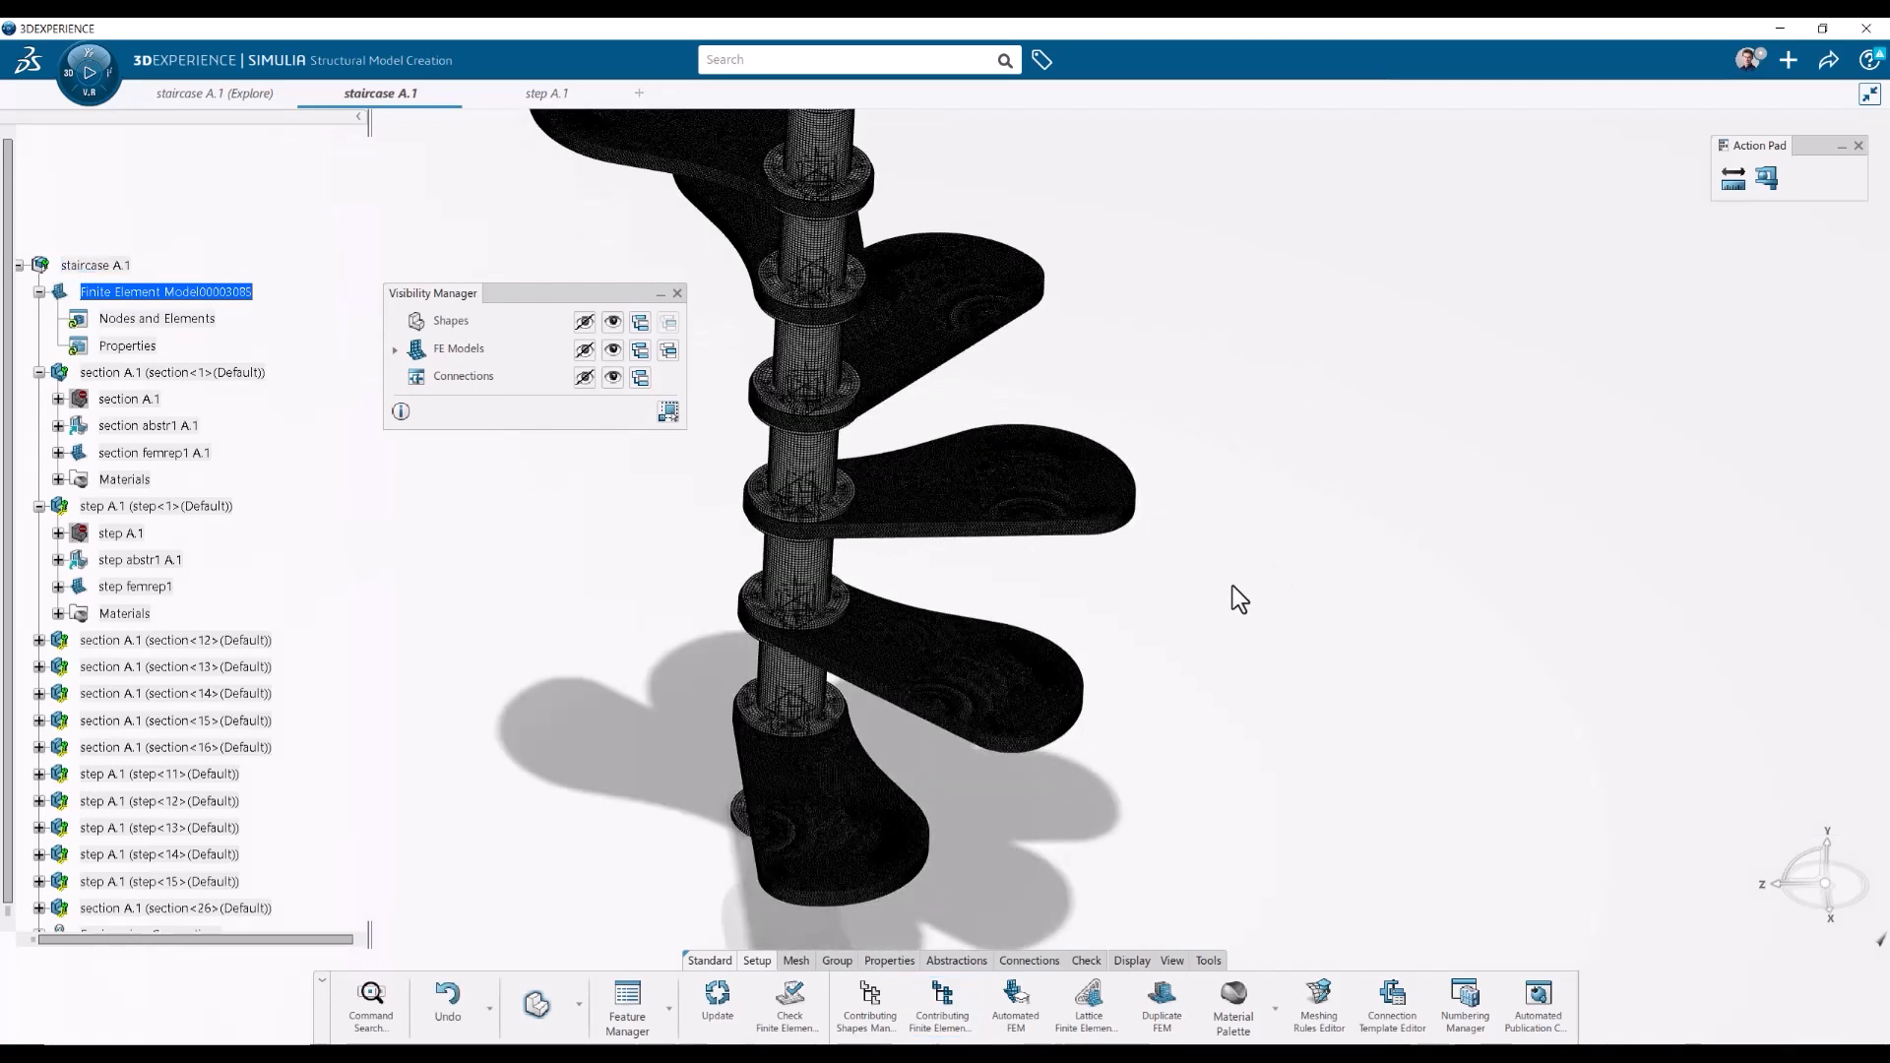
middle_click_drag(1203, 605, 1420, 617)
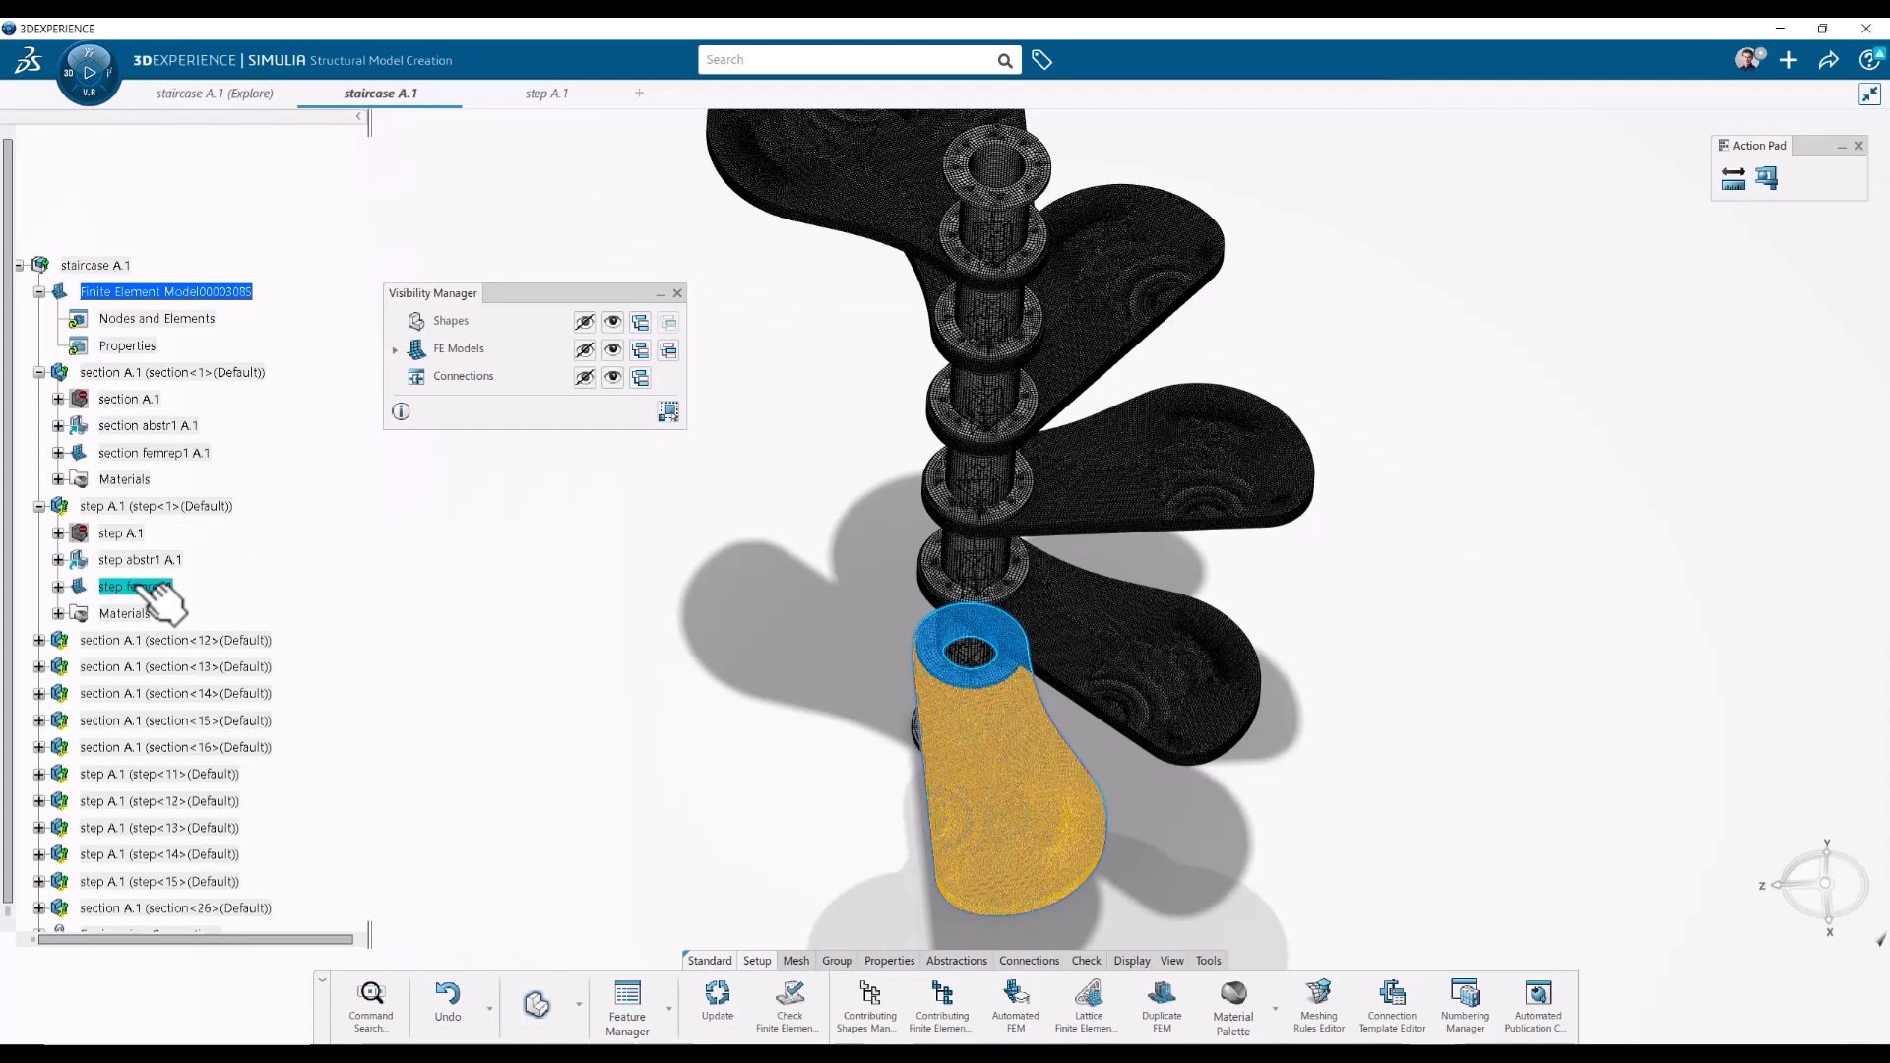
left_click(157, 453, "ctrl")
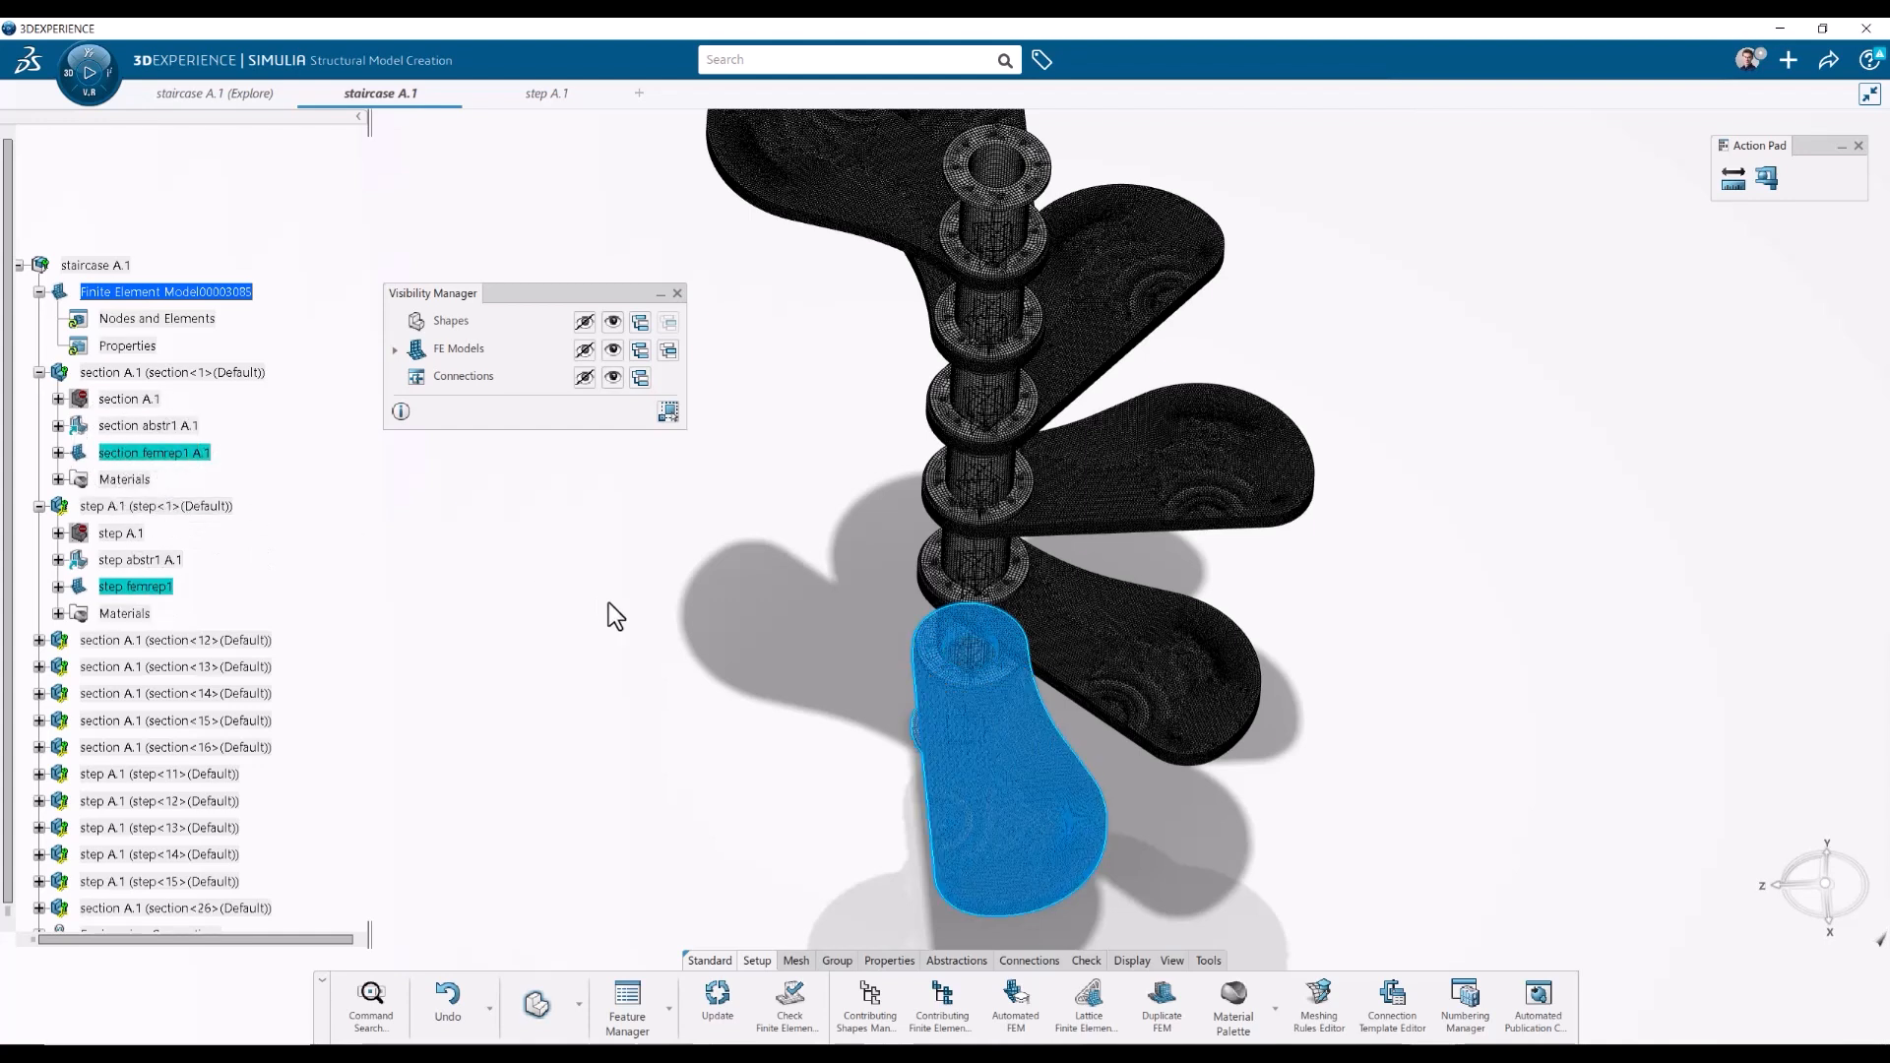